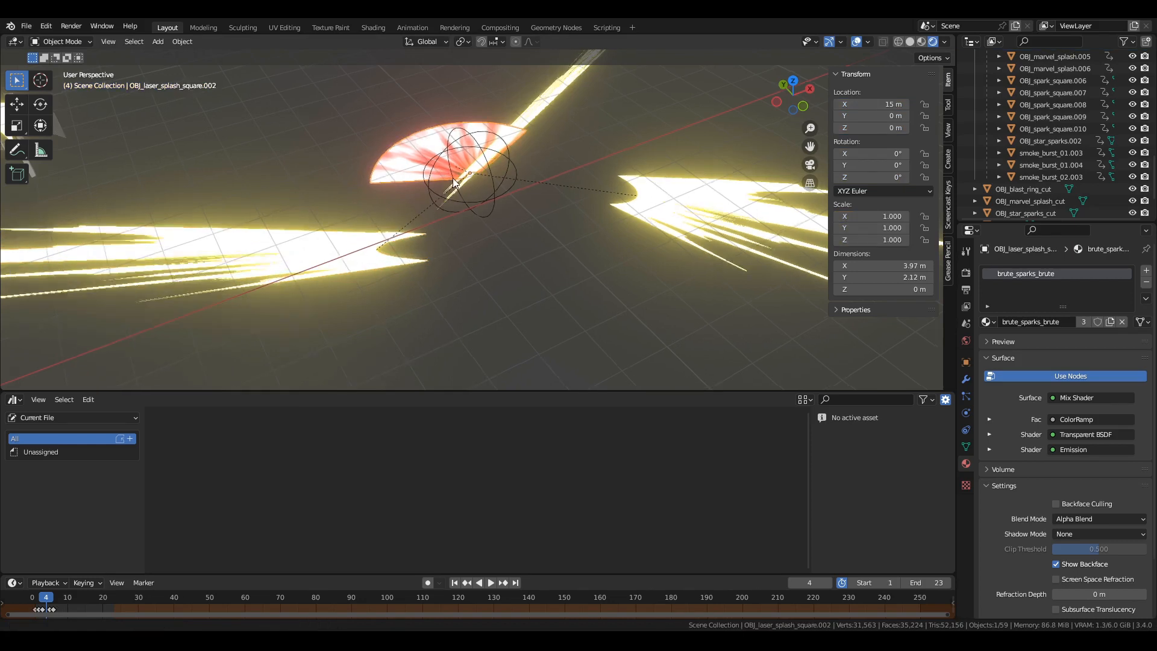
Move the marvel splash plane away from the explosion centre at frame 4.
{"action": "middle_click_drag", "start_coordinate": [545, 112], "coordinate": [550, 158], "text": "shift"}
{"action": "key", "text": "g"}
{"action": "left_click", "coordinate": [684, 324]}
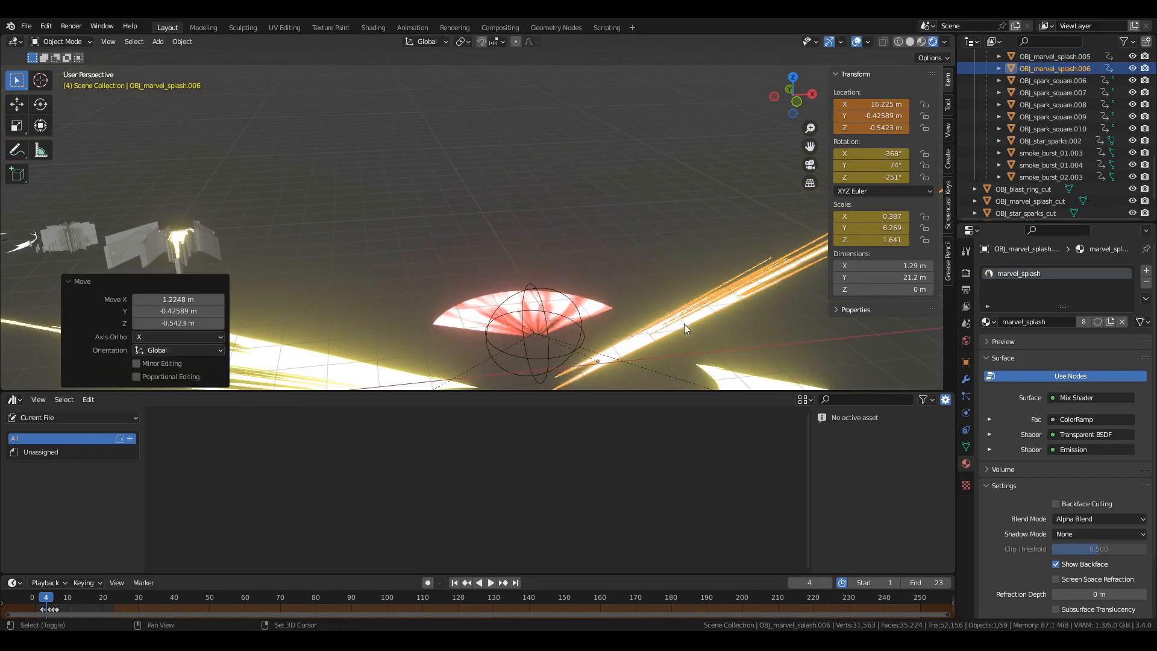
Advance to frame 5 and pull the marvel splash planes outward from the centre of the burst.
{"action": "middle_click_drag", "start_coordinate": [684, 324], "coordinate": [646, 223], "text": "shift"}
{"action": "key", "text": "Right"}
{"action": "key", "text": "g"}
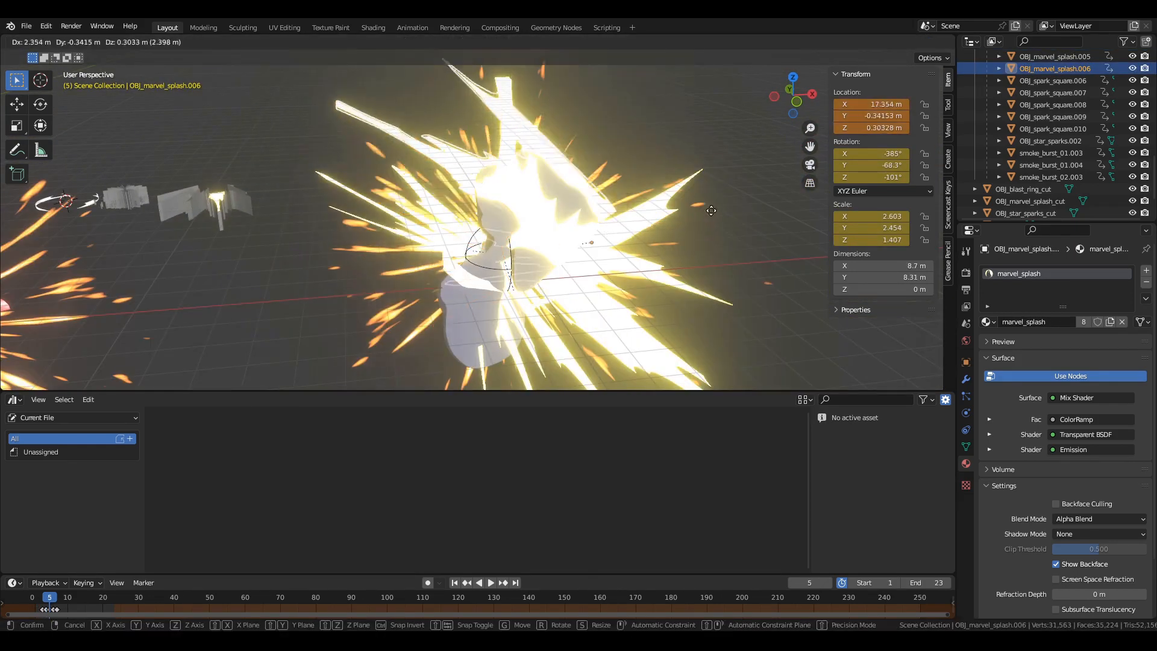
{"action": "left_click", "coordinate": [419, 162]}
{"action": "left_click", "coordinate": [566, 257]}
{"action": "left_click", "coordinate": [567, 259]}
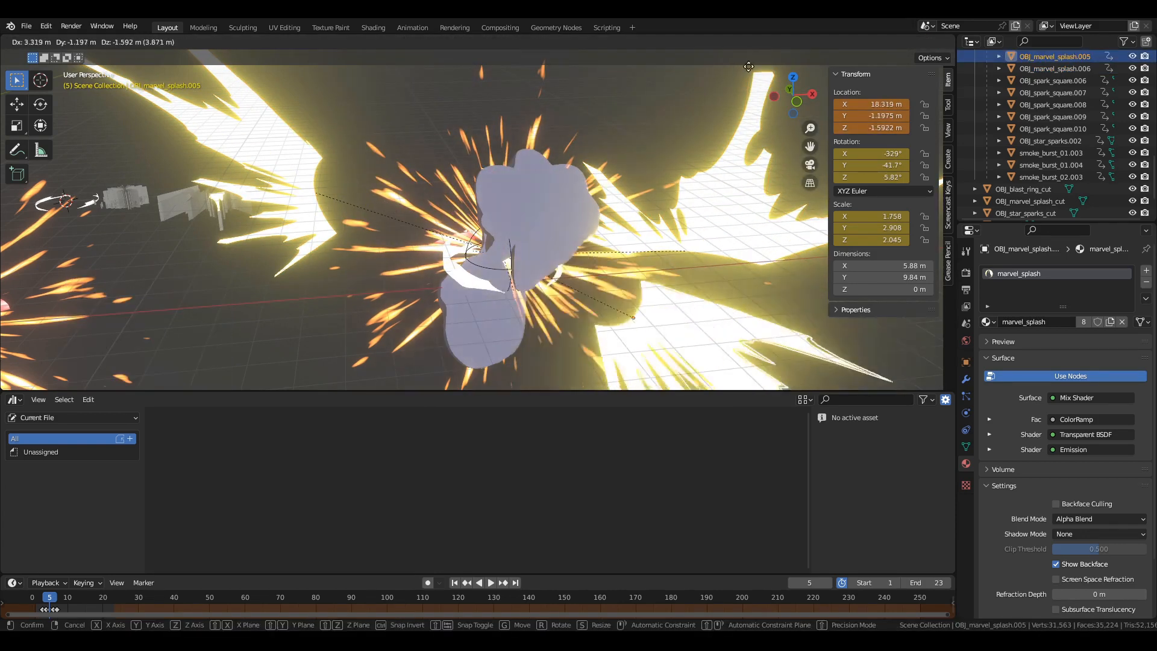
Move the three smoke burst meshes apart, away from the spark centre, and play the animation.
{"action": "middle_click_drag", "start_coordinate": [561, 218], "coordinate": [587, 220]}
{"action": "key", "text": "g"}
{"action": "left_click", "coordinate": [560, 161]}
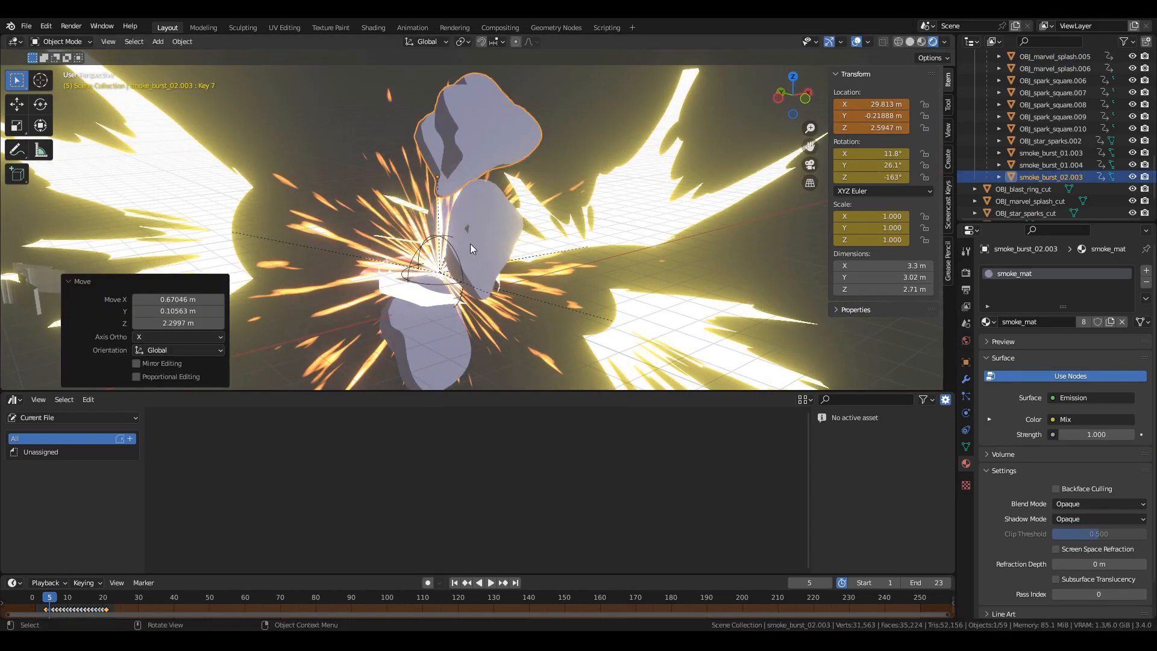
{"action": "left_click", "coordinate": [474, 245]}
{"action": "key", "text": "g"}
{"action": "left_click", "coordinate": [686, 286]}
{"action": "left_click", "coordinate": [450, 347]}
{"action": "key", "text": "g"}
{"action": "left_click", "coordinate": [319, 59]}
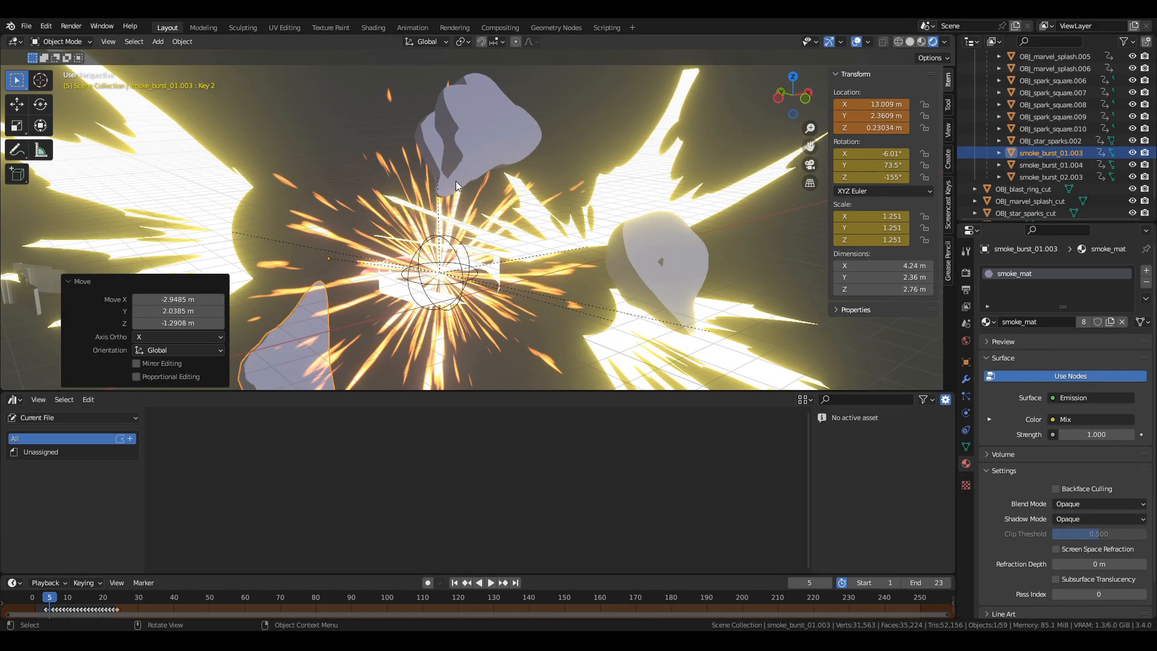
{"action": "key", "text": "space"}
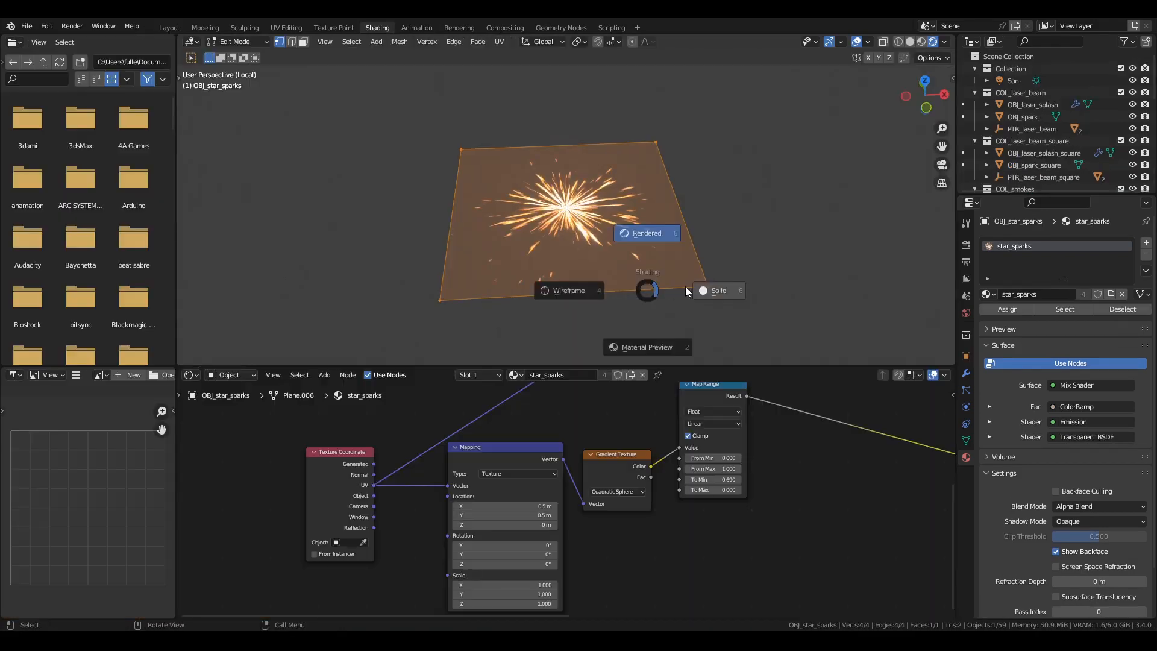
View the star sparks plane in Solid shading and return it to Rendered shading.
{"action": "left_click", "coordinate": [699, 291]}
{"action": "mouse_move", "coordinate": [703, 290]}
{"action": "middle_mouse_down"}
{"action": "mouse_move", "coordinate": [734, 253]}
{"action": "mouse_move", "coordinate": [738, 271]}
{"action": "middle_mouse_up"}
{"action": "key", "text": "z"}
{"action": "left_click", "coordinate": [739, 215]}
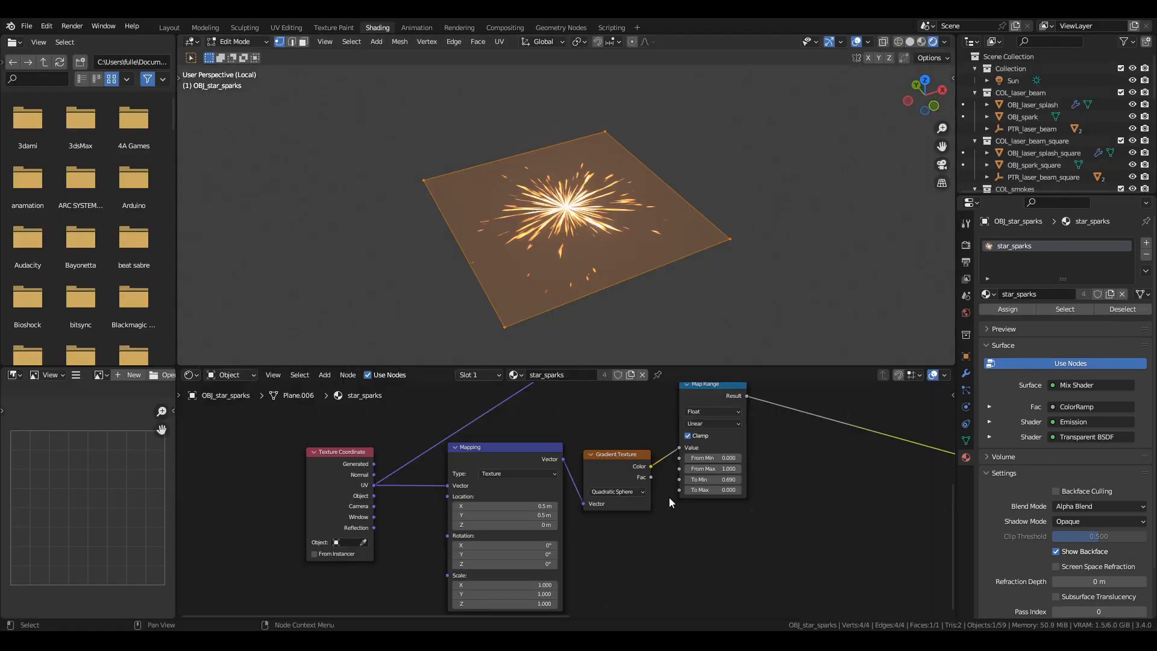
Enlarge the shader editor so more of the star_sparks node tree is on view.
{"action": "middle_click_drag", "start_coordinate": [635, 523], "coordinate": [573, 535]}
{"action": "scroll", "coordinate": [588, 562], "scroll_direction": "down", "scroll_amount": 3}
{"action": "scroll", "coordinate": [571, 534], "scroll_direction": "up", "scroll_amount": 3}
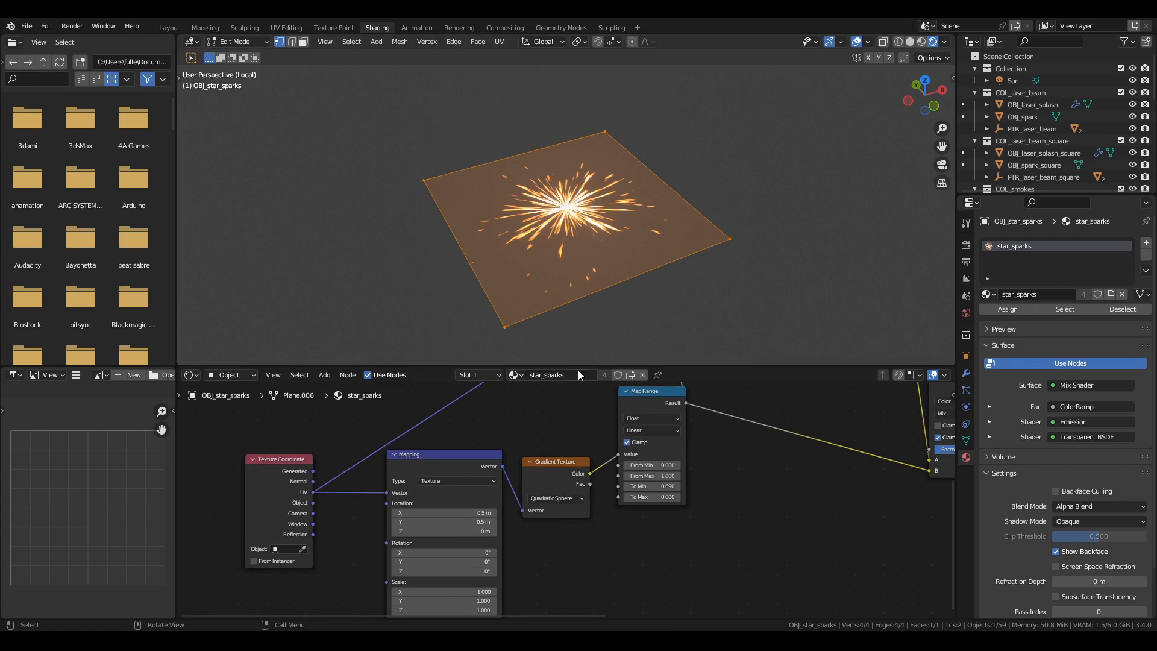
{"action": "left_click_drag", "start_coordinate": [578, 365], "coordinate": [581, 278]}
Examine the star_sparks node tree from the Map Range and Noise Texture through the Mix and ColorRamps to the Emission shader.
{"action": "middle_click_drag", "start_coordinate": [565, 371], "coordinate": [479, 468]}
{"action": "middle_click_drag", "start_coordinate": [678, 518], "coordinate": [427, 452]}
{"action": "middle_click_drag", "start_coordinate": [482, 496], "coordinate": [375, 470]}
{"action": "middle_click_drag", "start_coordinate": [599, 546], "coordinate": [707, 577]}
{"action": "scroll", "coordinate": [574, 543], "scroll_direction": "down", "scroll_amount": 2}
{"action": "scroll", "coordinate": [554, 473], "scroll_direction": "up", "scroll_amount": 2}
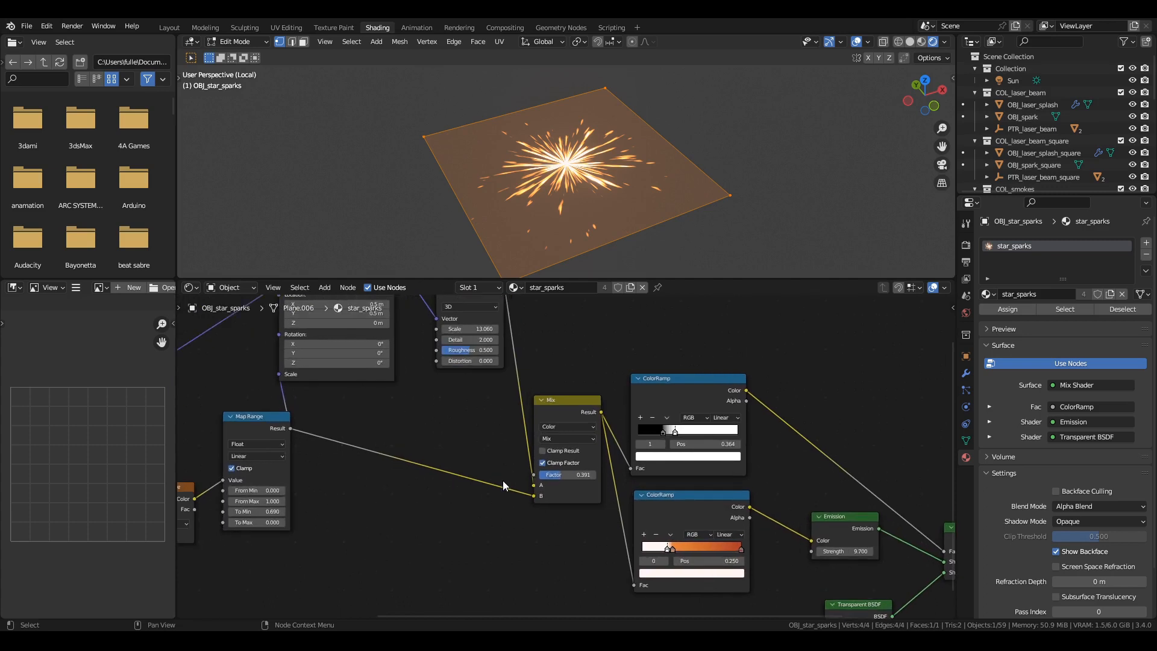
{"action": "middle_click_drag", "start_coordinate": [503, 480], "coordinate": [564, 540]}
{"action": "middle_click_drag", "start_coordinate": [518, 483], "coordinate": [551, 416]}
{"action": "mouse_move", "coordinate": [679, 464]}
{"action": "left_mouse_down"}
{"action": "mouse_move", "coordinate": [723, 464]}
{"action": "mouse_move", "coordinate": [705, 464]}
{"action": "left_mouse_up"}
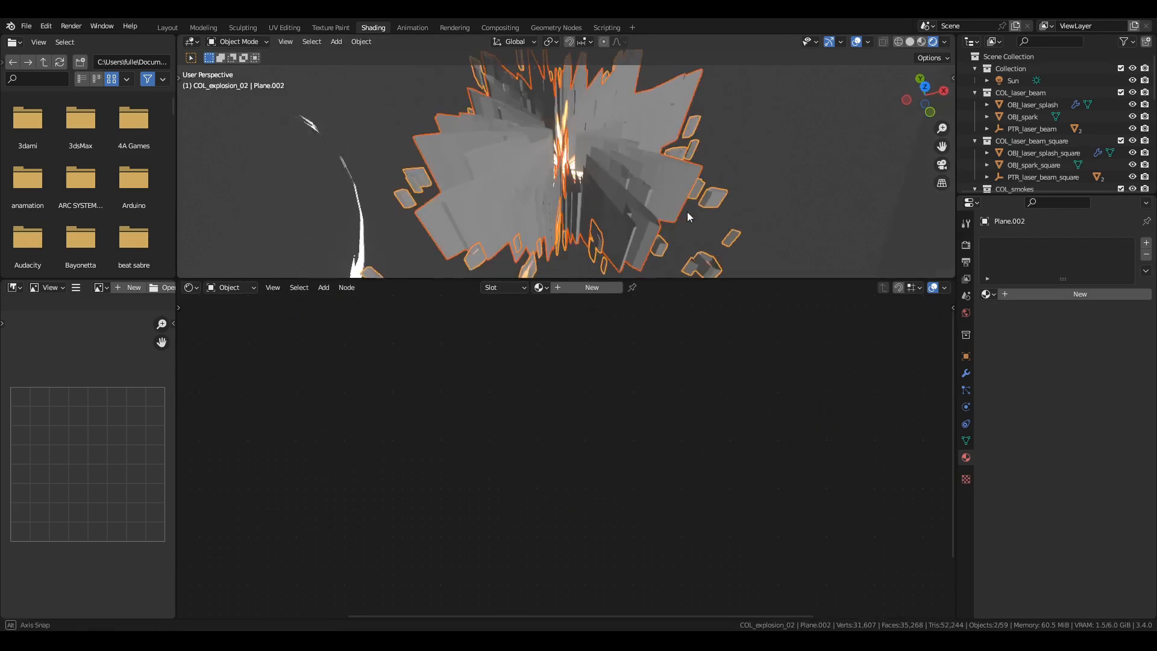
{"action": "key", "text": "g"}
{"action": "right_click", "coordinate": [893, 80]}
{"action": "scroll", "coordinate": [663, 200], "scroll_direction": "up", "scroll_amount": 1}
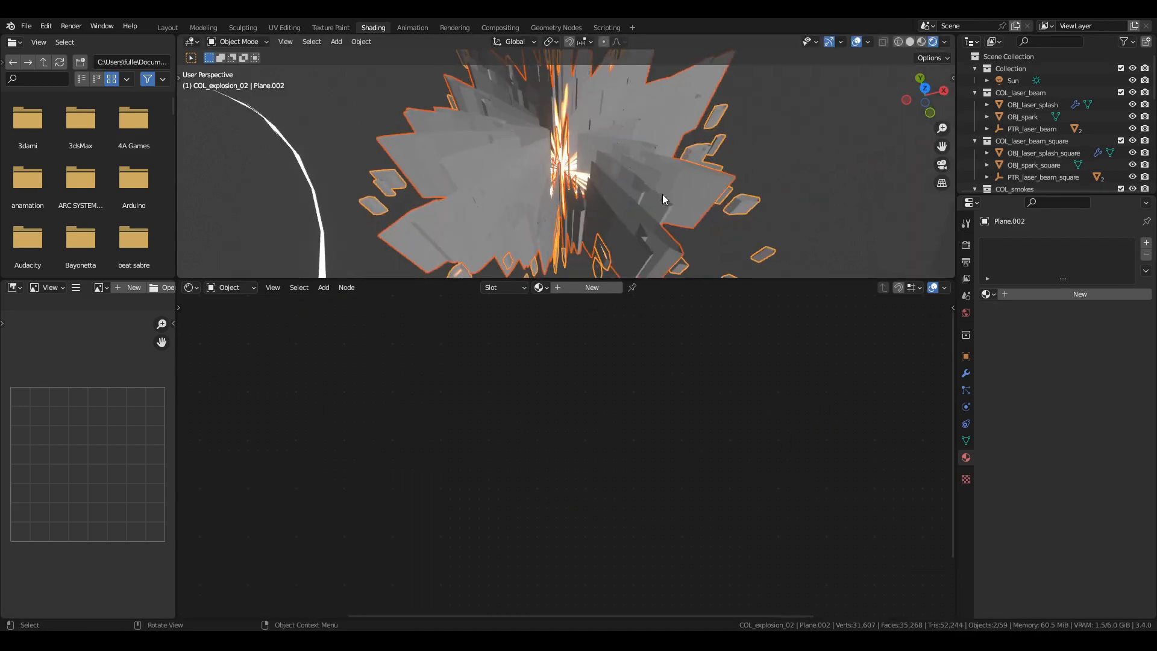
Isolate the cut star sparks mesh in local view with Wireframe shading.
{"action": "left_click", "coordinate": [565, 173]}
{"action": "key", "text": "Tab"}
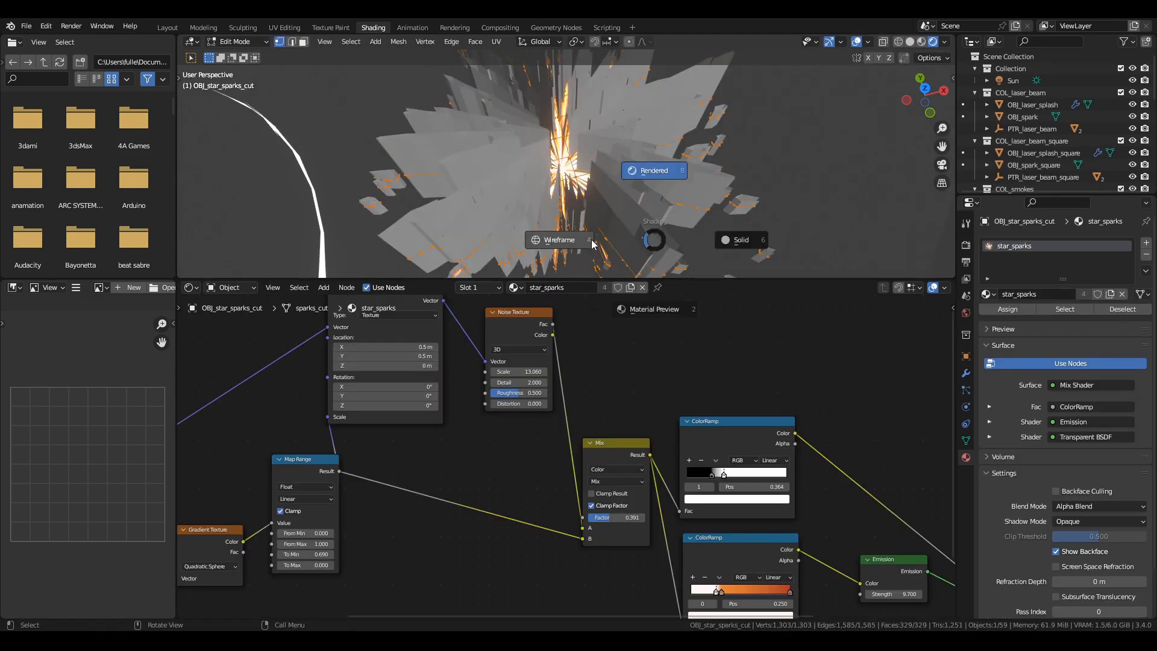
{"action": "left_click", "coordinate": [577, 240]}
{"action": "key", "text": "KP_Divide"}
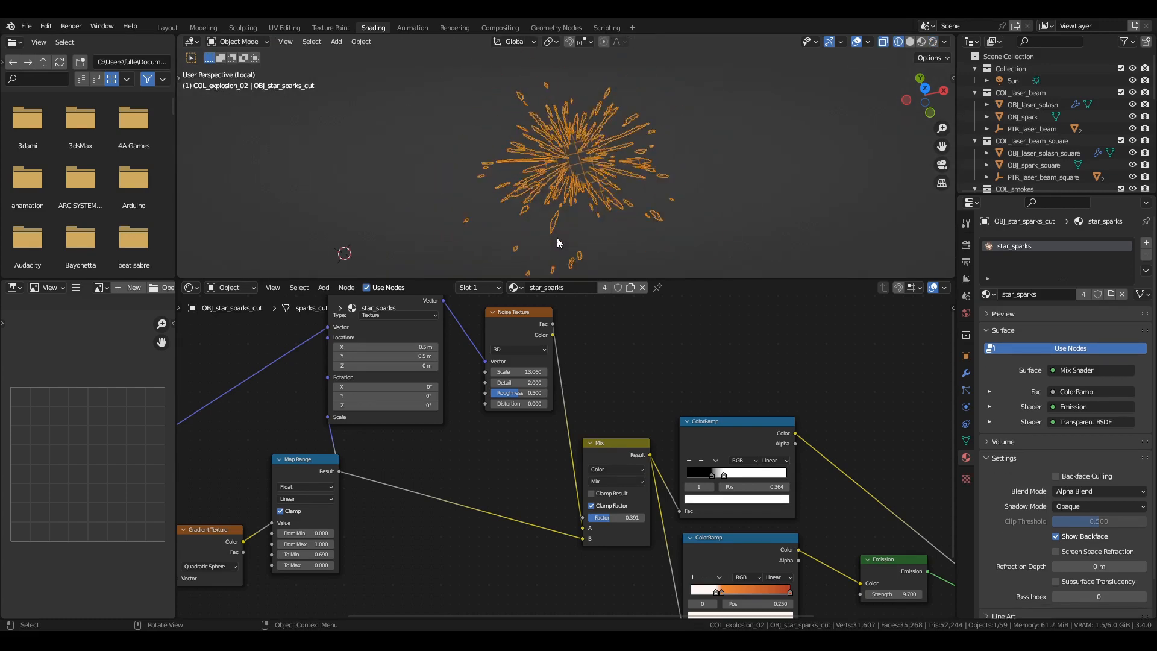
Inspect the cut star sparks geometry up close and change the viewport to Rendered shading.
{"action": "scroll", "coordinate": [634, 234], "scroll_direction": "up", "scroll_amount": 3}
{"action": "middle_click_drag", "start_coordinate": [633, 237], "coordinate": [642, 229]}
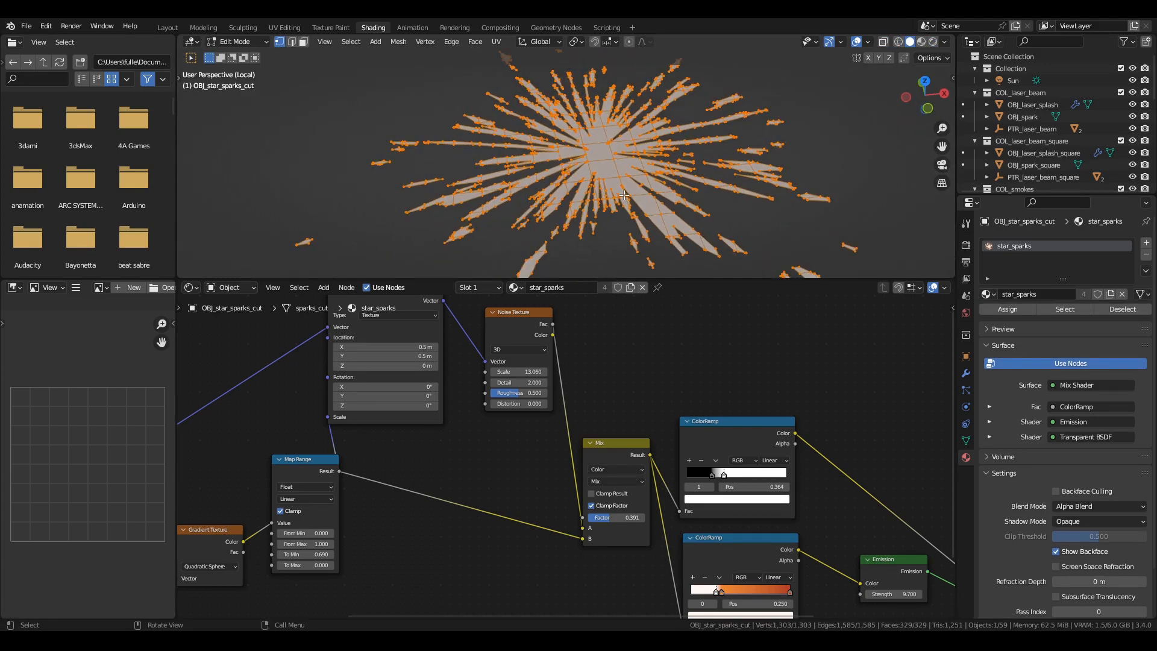
{"action": "scroll", "coordinate": [642, 229], "scroll_direction": "up", "scroll_amount": 4}
{"action": "key", "text": "z"}
{"action": "left_click", "coordinate": [646, 210]}
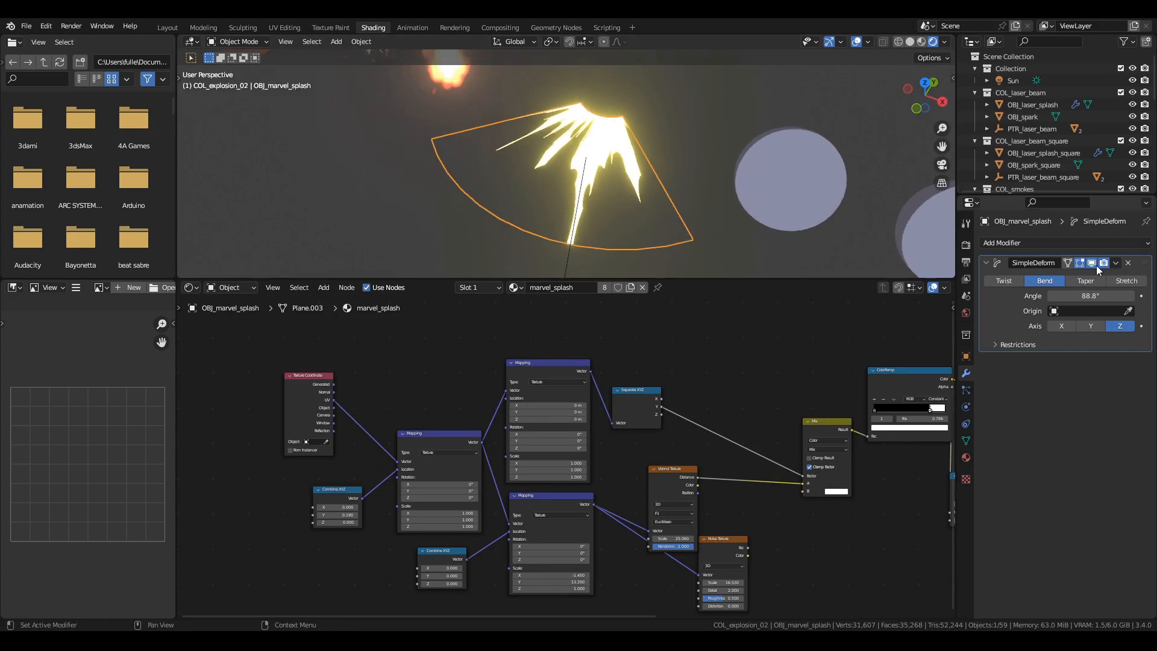
Turn off the viewport display of the marvel splash's SimpleDeform modifier and frame the flat mesh.
{"action": "left_click", "coordinate": [1093, 263]}
{"action": "key", "text": "KP_Divide"}
{"action": "scroll", "coordinate": [515, 211], "scroll_direction": "up", "scroll_amount": 2}
Open the flat splash mesh in the UV Editing workspace and grab the lower row of UV vertices.
{"action": "key", "text": "Tab"}
{"action": "scroll", "coordinate": [428, 439], "scroll_direction": "up", "scroll_amount": 2}
{"action": "scroll", "coordinate": [385, 199], "scroll_direction": "down", "scroll_amount": 2}
{"action": "left_click", "coordinate": [285, 28]}
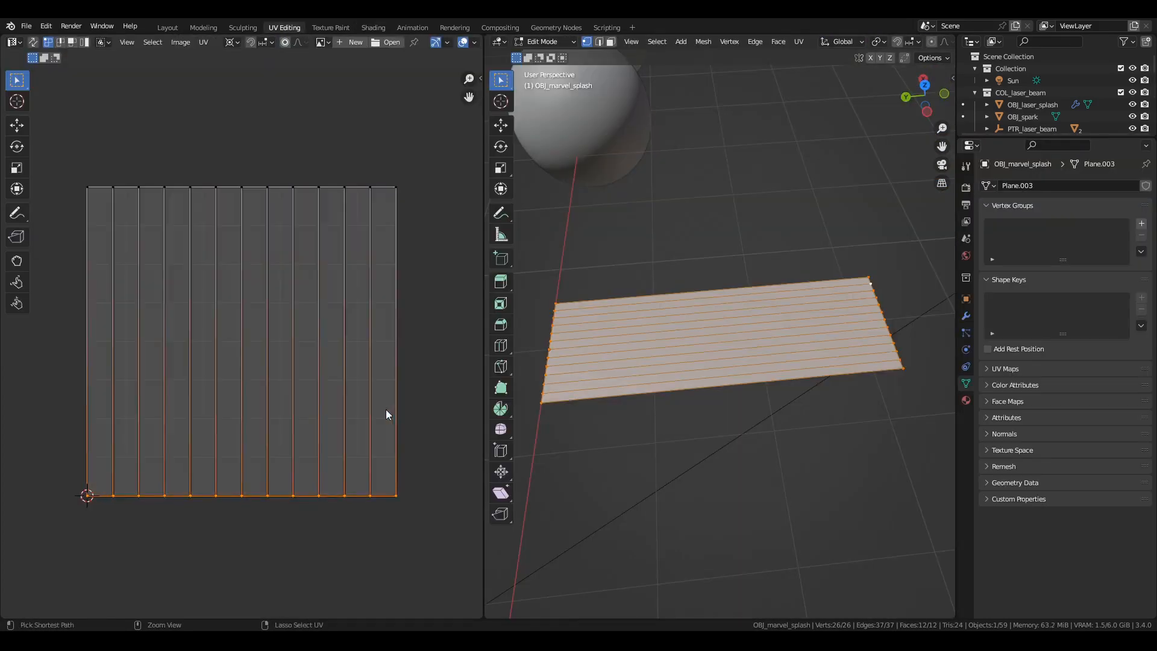
{"action": "key", "text": "g"}
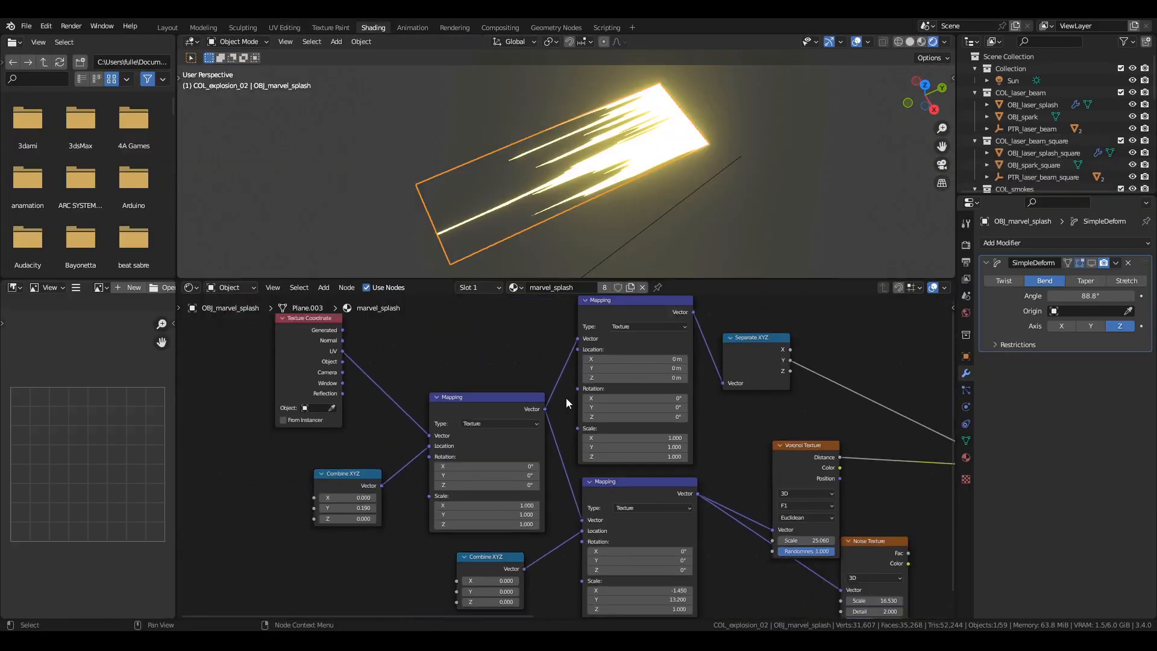
Preview the Separate XYZ node and delete the Noise Texture node in the marvel_splash material.
{"action": "middle_click_drag", "start_coordinate": [566, 399], "coordinate": [467, 399]}
{"action": "left_click", "coordinate": [655, 346], "text": "ctrl+shift"}
{"action": "middle_click_drag", "start_coordinate": [598, 417], "coordinate": [480, 379]}
{"action": "left_click_drag", "start_coordinate": [656, 510], "coordinate": [651, 544]}
{"action": "key", "text": "x"}
Preview the Voronoi Texture, ColorRamp, Multiply and Emission nodes in turn, ending with the Mix Shader connected to the output.
{"action": "left_click", "coordinate": [584, 422], "text": "ctrl+shift"}
{"action": "middle_click_drag", "start_coordinate": [717, 394], "coordinate": [462, 437]}
{"action": "left_click", "coordinate": [645, 349], "text": "ctrl+shift"}
{"action": "middle_click_drag", "start_coordinate": [769, 422], "coordinate": [500, 428]}
{"action": "left_click", "coordinate": [490, 473], "text": "ctrl+shift"}
{"action": "middle_click_drag", "start_coordinate": [746, 463], "coordinate": [630, 478]}
{"action": "left_click", "coordinate": [608, 491], "text": "ctrl+shift"}
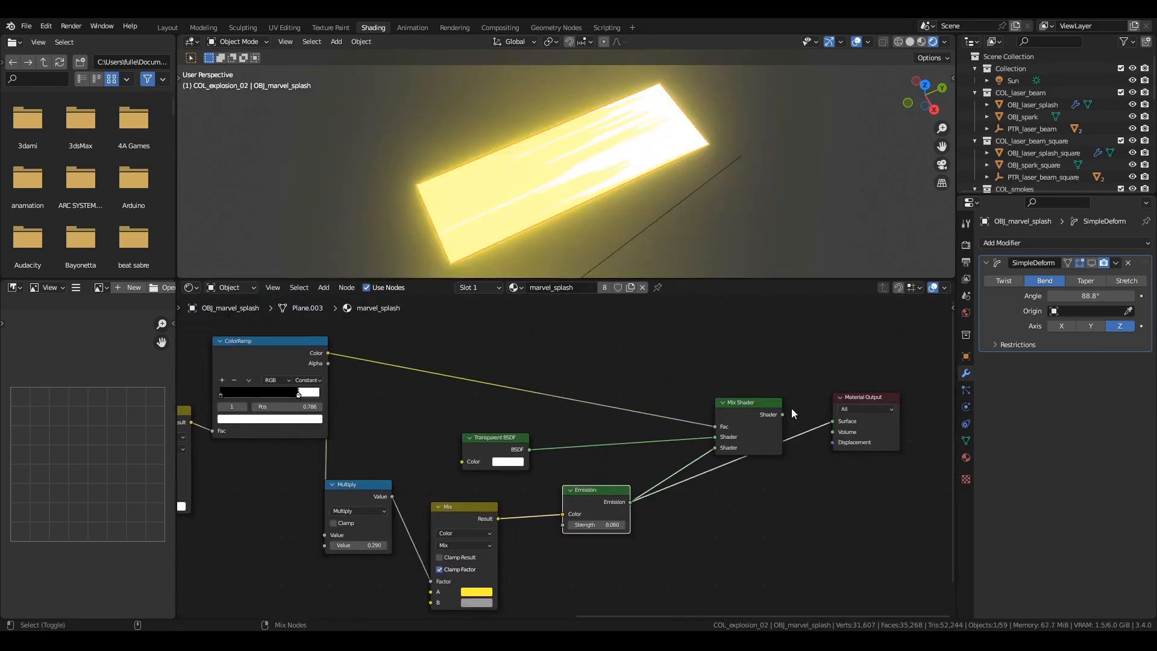
{"action": "left_click", "coordinate": [774, 418], "text": "ctrl+shift"}
Turn the viewport display of the splash's SimpleDeform modifier back on.
{"action": "middle_click_drag", "start_coordinate": [582, 215], "coordinate": [535, 250]}
{"action": "scroll", "coordinate": [535, 251], "scroll_direction": "up", "scroll_amount": 4}
{"action": "scroll", "coordinate": [534, 250], "scroll_direction": "down", "scroll_amount": 4}
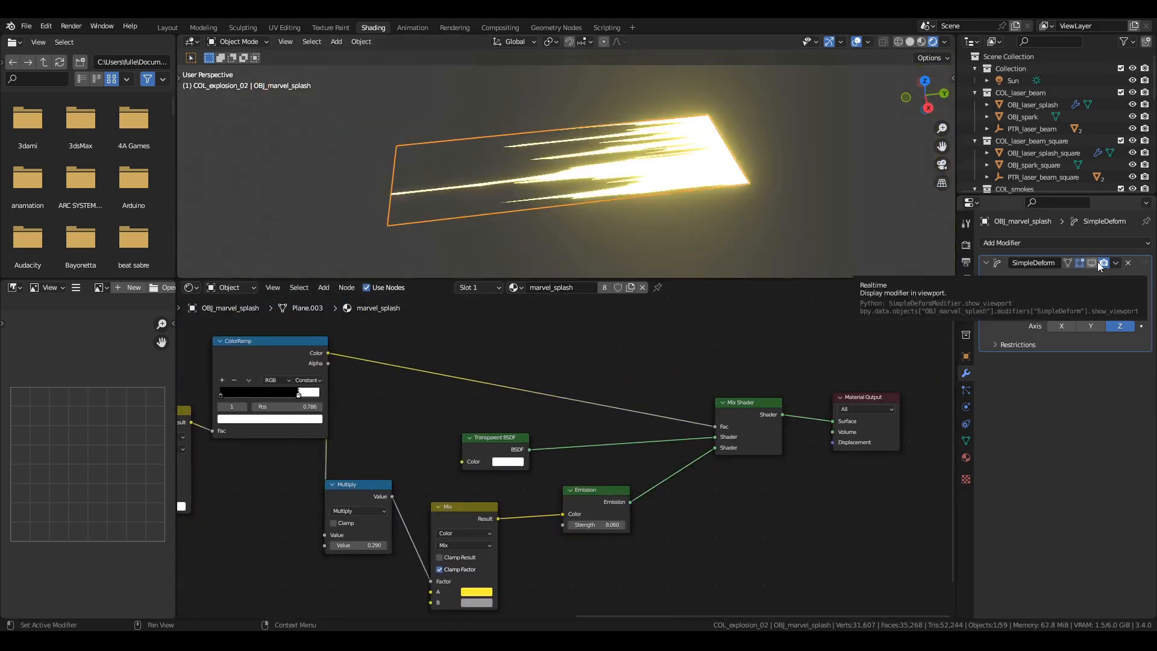
{"action": "left_click", "coordinate": [1091, 263]}
{"action": "left_click", "coordinate": [867, 41]}
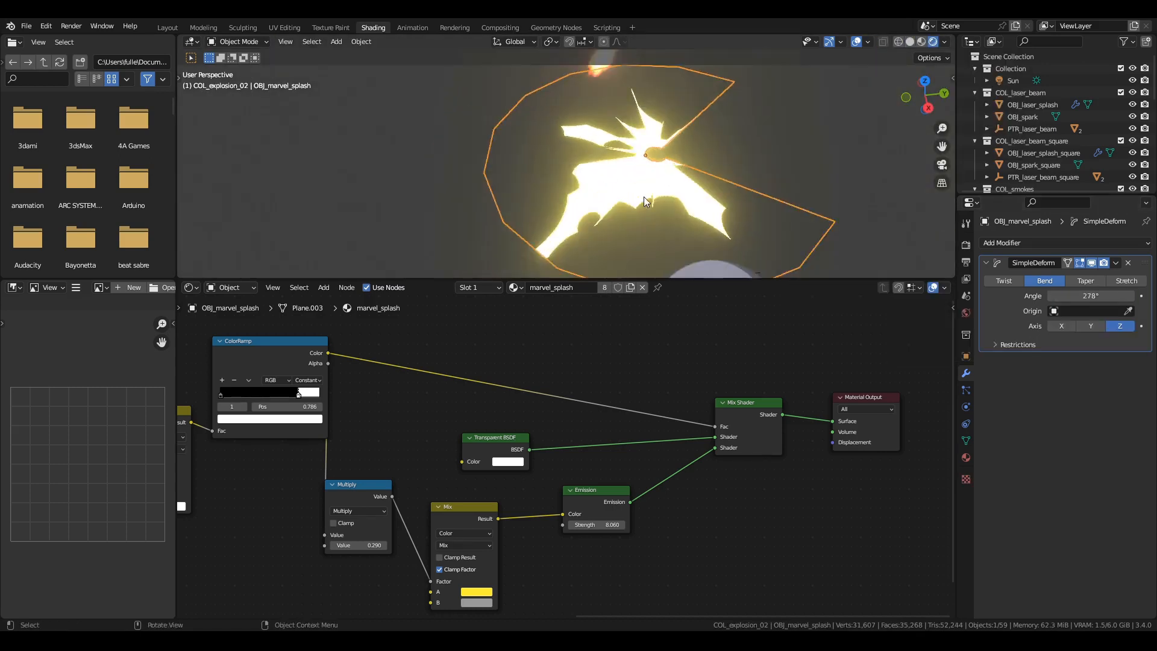
Set the splash's SimpleDeform bend angle to 8.45°.
{"action": "middle_click_drag", "start_coordinate": [643, 202], "coordinate": [704, 188]}
{"action": "left_click_drag", "start_coordinate": [1099, 295], "coordinate": [940, 296]}
{"action": "middle_click_drag", "start_coordinate": [610, 192], "coordinate": [607, 218]}
Try changing the X value of the lower Combine XYZ node and the Y value of the upper one.
{"action": "middle_click_drag", "start_coordinate": [403, 463], "coordinate": [397, 421]}
{"action": "left_click_drag", "start_coordinate": [403, 569], "coordinate": [434, 568]}
{"action": "right_click", "coordinate": [434, 569]}
{"action": "left_click_drag", "start_coordinate": [260, 496], "coordinate": [211, 495]}
{"action": "right_click", "coordinate": [211, 496]}
Frame the group of effect objects at the far end of the scene and select one of its meshes.
{"action": "scroll", "coordinate": [687, 226], "scroll_direction": "down", "scroll_amount": 9}
{"action": "middle_click_drag", "start_coordinate": [687, 223], "coordinate": [766, 185]}
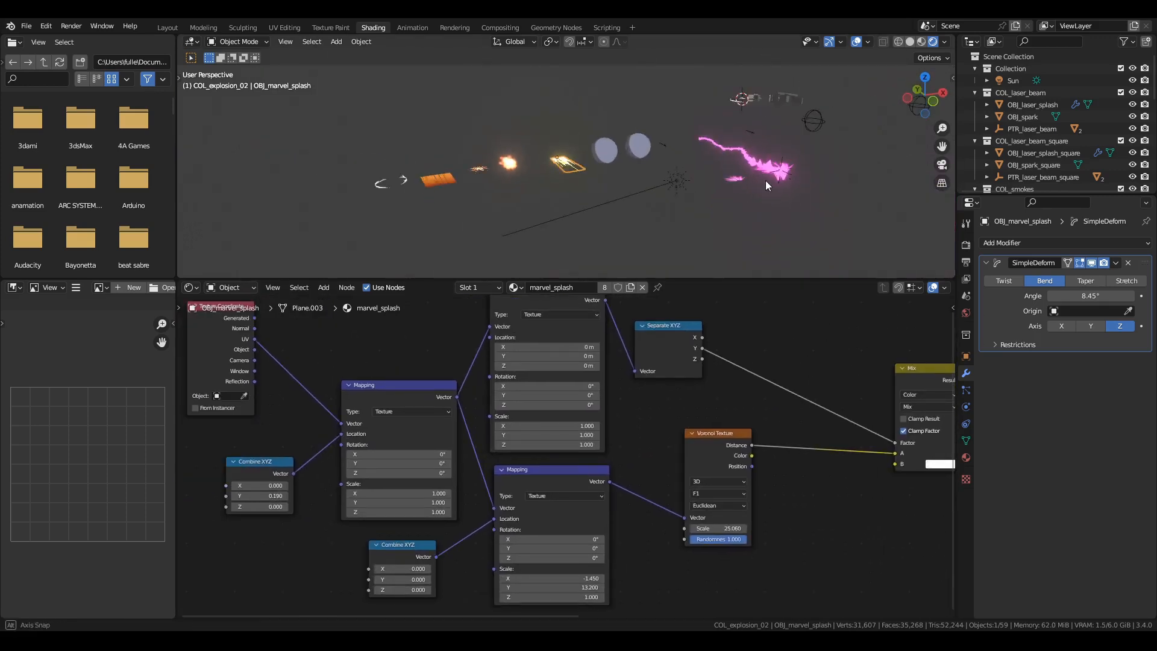
{"action": "left_click", "coordinate": [787, 98]}
{"action": "key", "text": "KP_Decimal"}
{"action": "scroll", "coordinate": [639, 186], "scroll_direction": "up", "scroll_amount": 4}
{"action": "left_click", "coordinate": [573, 150]}
Inspect the meshes in the framed effect group by switching them in and out of Edit Mode.
{"action": "key", "text": "Tab"}
{"action": "key", "text": "alt+a"}
{"action": "scroll", "coordinate": [584, 120], "scroll_direction": "up", "scroll_amount": 3}
{"action": "middle_click_drag", "start_coordinate": [581, 109], "coordinate": [737, 251]}
{"action": "key", "text": "Tab"}
{"action": "left_click", "coordinate": [657, 139]}
{"action": "left_click", "coordinate": [566, 157]}
{"action": "key", "text": "Tab"}
{"action": "key", "text": "Tab"}
{"action": "key", "text": "Tab"}
{"action": "key", "text": "Tab"}
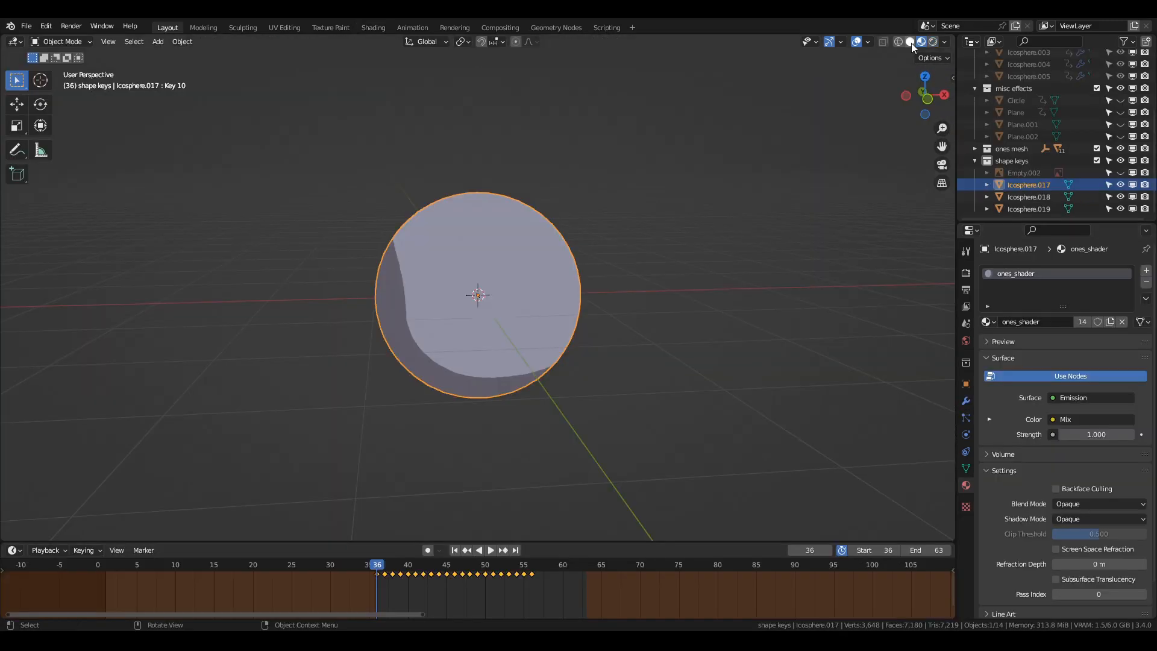
Switch the viewport to Solid shading and try moving the overlapping icospheres.
{"action": "left_click", "coordinate": [911, 44]}
{"action": "scroll", "coordinate": [597, 337], "scroll_direction": "up", "scroll_amount": 2}
{"action": "key", "text": "g"}
{"action": "right_click", "coordinate": [678, 312]}
{"action": "left_click", "coordinate": [530, 377]}
{"action": "key", "text": "g"}
{"action": "right_click", "coordinate": [651, 383]}
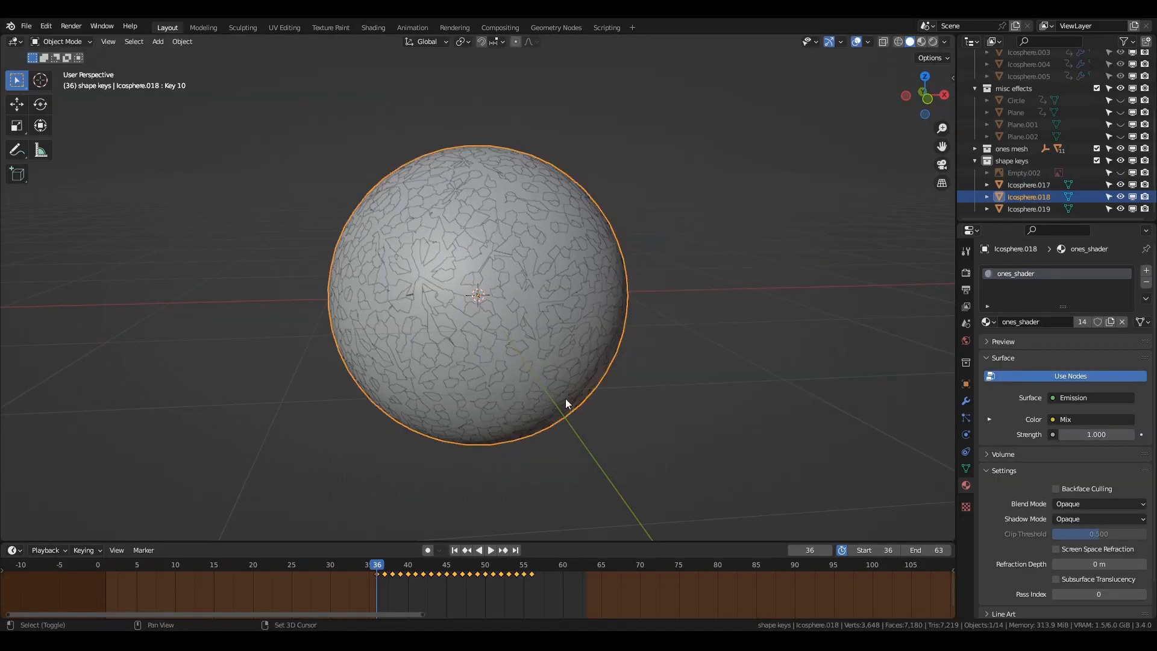
Spread the overlapping icospheres apart, moving Icosphere.018 by about -1.02 m in X, 0.29 m in Y and 0.78 m in Z.
{"action": "left_click", "coordinate": [579, 386]}
{"action": "key", "text": "g"}
{"action": "left_click", "coordinate": [774, 410]}
{"action": "left_click", "coordinate": [536, 391]}
{"action": "key", "text": "g"}
{"action": "left_click", "coordinate": [382, 277]}
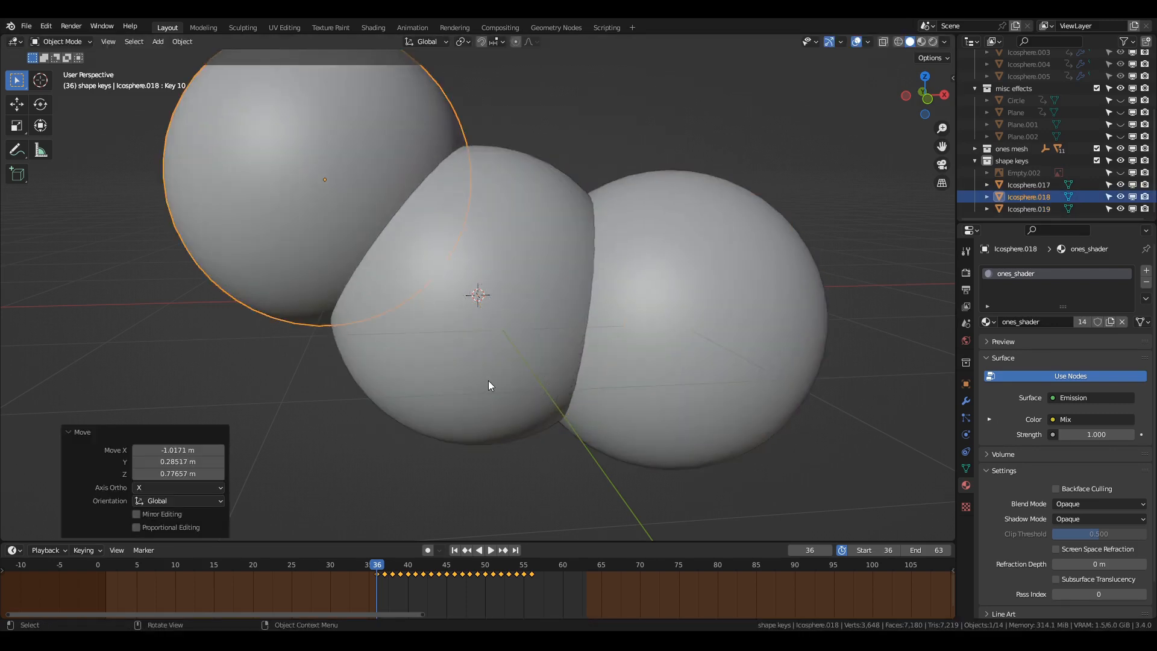
Inspect the icospheres' deformed shapes at frame 37 and return to frame 36.
{"action": "key", "text": "Right"}
{"action": "scroll", "coordinate": [488, 381], "scroll_direction": "down", "scroll_amount": 2}
{"action": "middle_click_drag", "start_coordinate": [488, 380], "coordinate": [475, 421], "text": "shift"}
{"action": "key", "text": "Tab"}
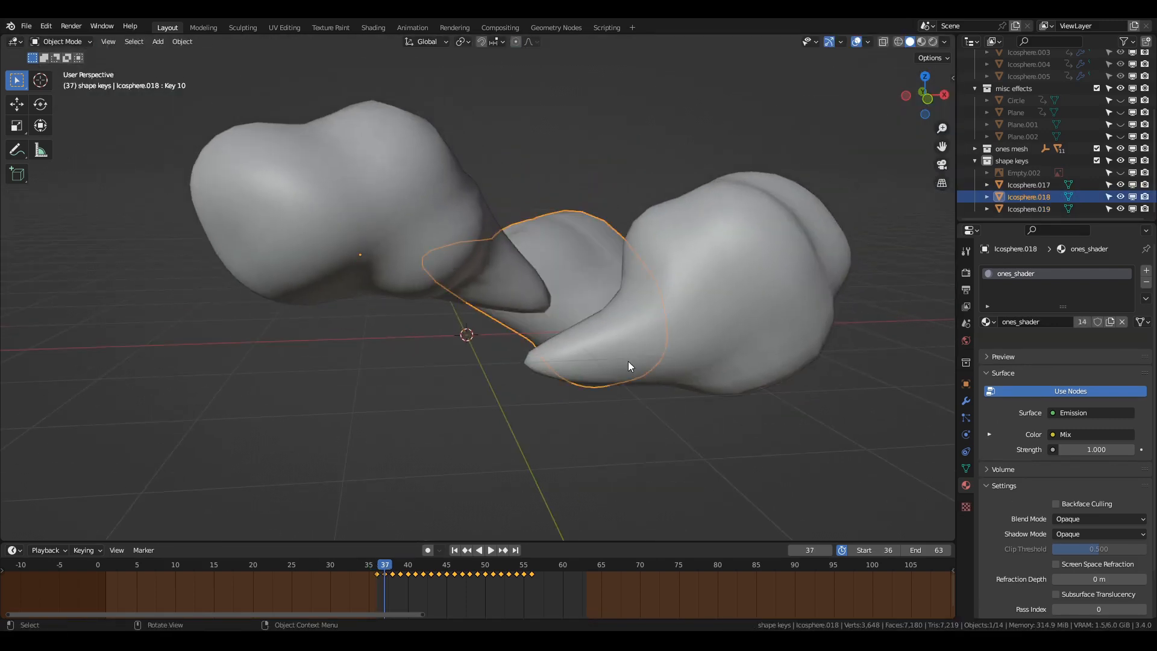
{"action": "key", "text": "Tab"}
{"action": "key", "text": "Left"}
{"action": "middle_click_drag", "start_coordinate": [605, 371], "coordinate": [917, 450]}
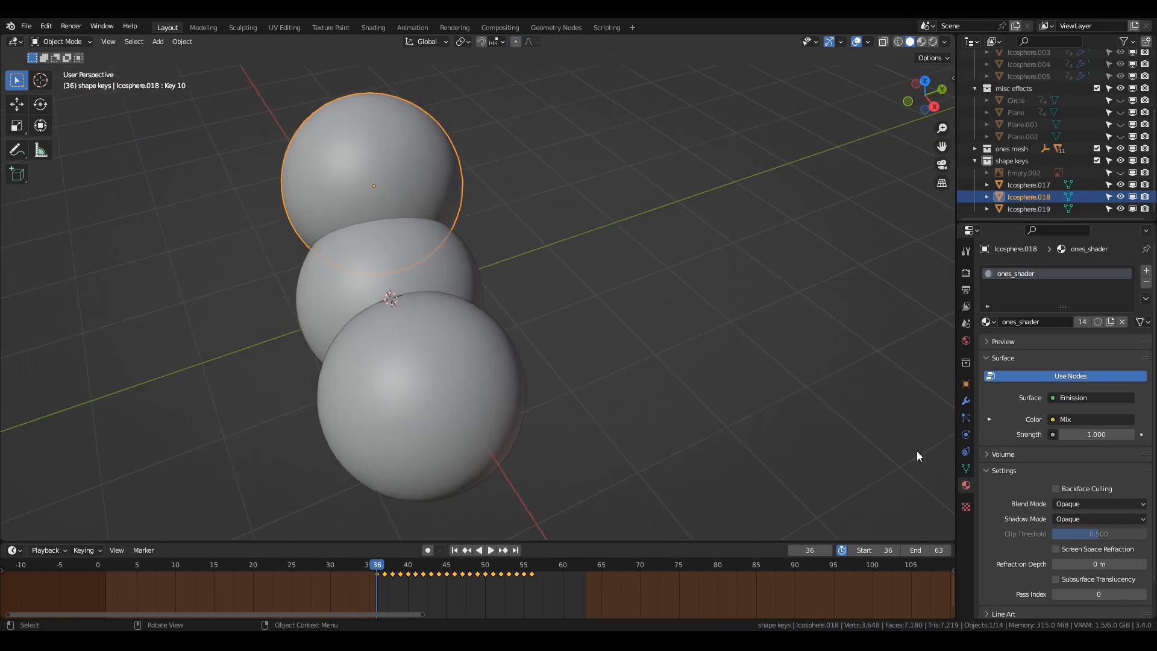
Compare the Basis and Key 1 shape keys of Icosphere.018 in and out of Edit Mode.
{"action": "left_click", "coordinate": [965, 468]}
{"action": "scroll", "coordinate": [1043, 392], "scroll_direction": "up", "scroll_amount": 3}
{"action": "left_click", "coordinate": [1037, 386]}
{"action": "key", "text": "Tab"}
{"action": "key", "text": "Tab"}
{"action": "left_click", "coordinate": [1014, 397]}
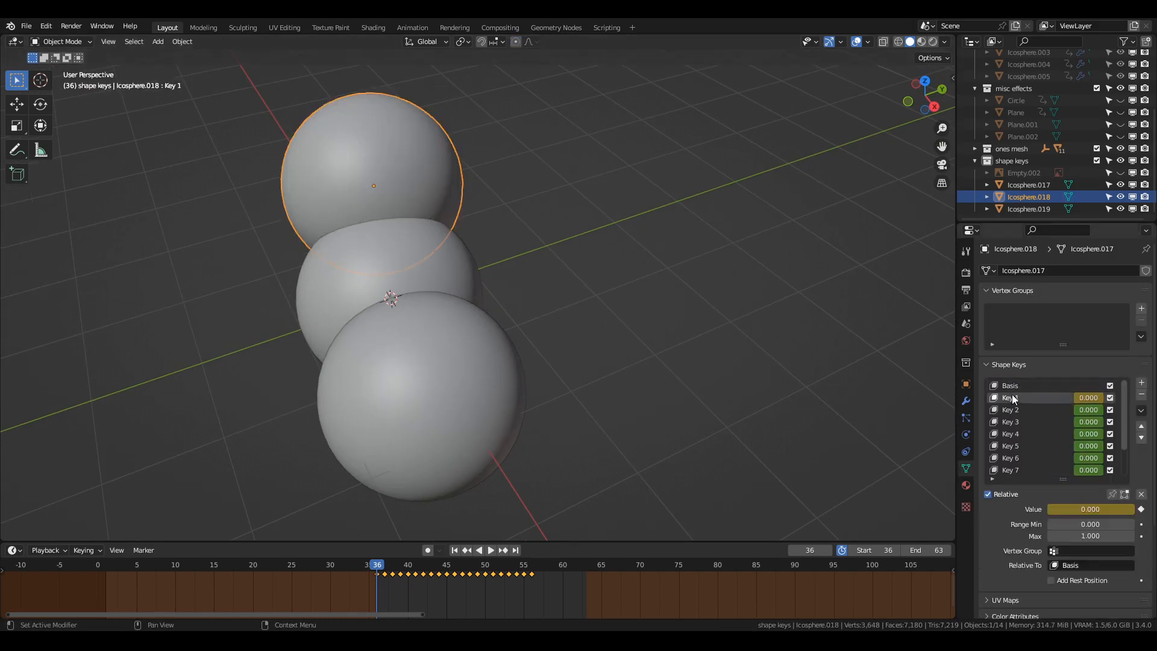
{"action": "key", "text": "Tab"}
{"action": "key", "text": "Tab"}
{"action": "middle_click_drag", "start_coordinate": [602, 423], "coordinate": [740, 375]}
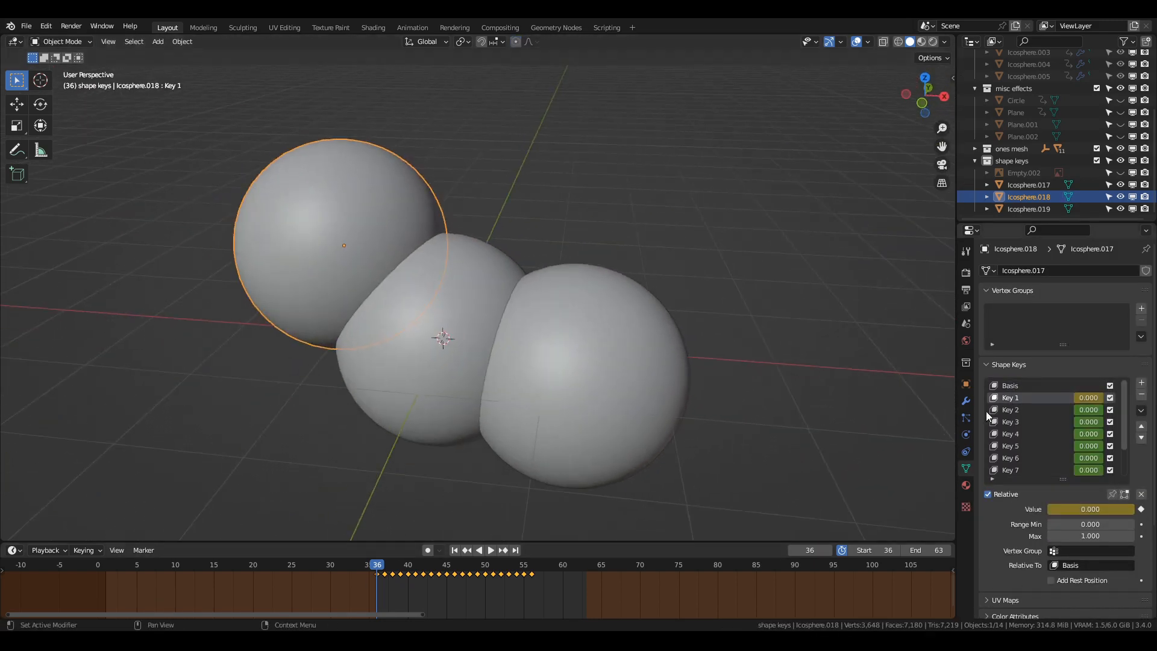
Step through shape keys Key 3 to Key 8 of Icosphere.018 in Edit Mode and return to Object Mode.
{"action": "key", "text": "Tab"}
{"action": "middle_click_drag", "start_coordinate": [873, 367], "coordinate": [837, 408]}
{"action": "left_click", "coordinate": [1037, 420]}
{"action": "scroll", "coordinate": [813, 397], "scroll_direction": "down", "scroll_amount": 2}
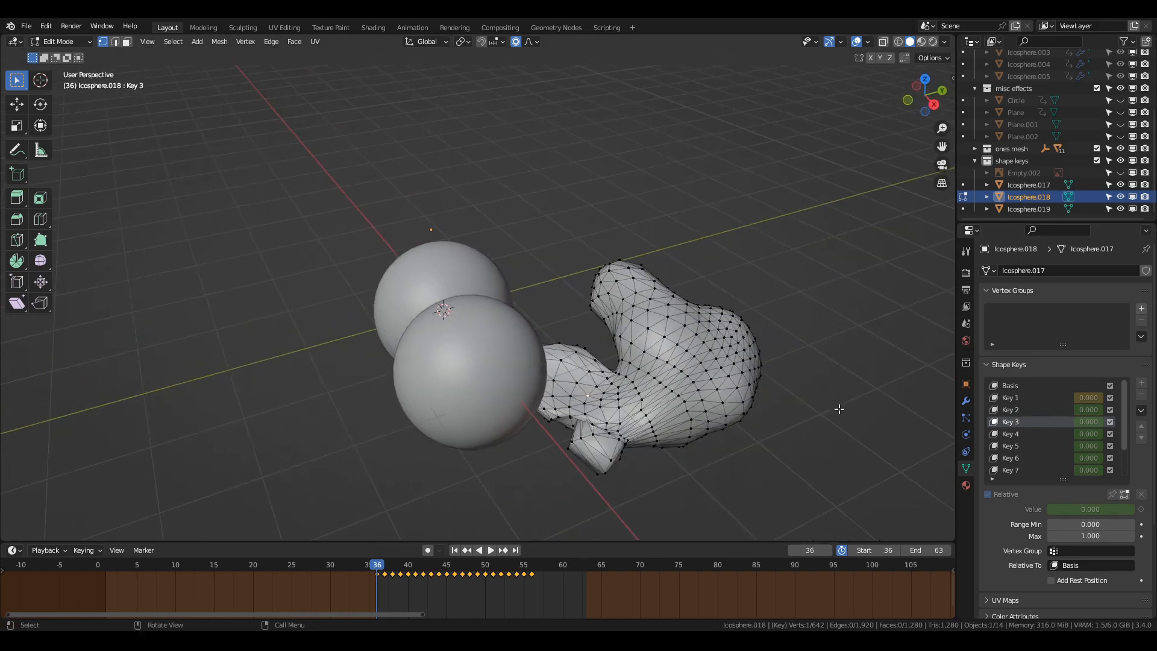
{"action": "left_click", "coordinate": [1014, 435]}
{"action": "left_click", "coordinate": [1014, 445]}
{"action": "left_click", "coordinate": [1014, 456]}
{"action": "scroll", "coordinate": [1021, 455], "scroll_direction": "down", "scroll_amount": 1}
{"action": "left_click", "coordinate": [1026, 455]}
{"action": "scroll", "coordinate": [1027, 455], "scroll_direction": "down", "scroll_amount": 1}
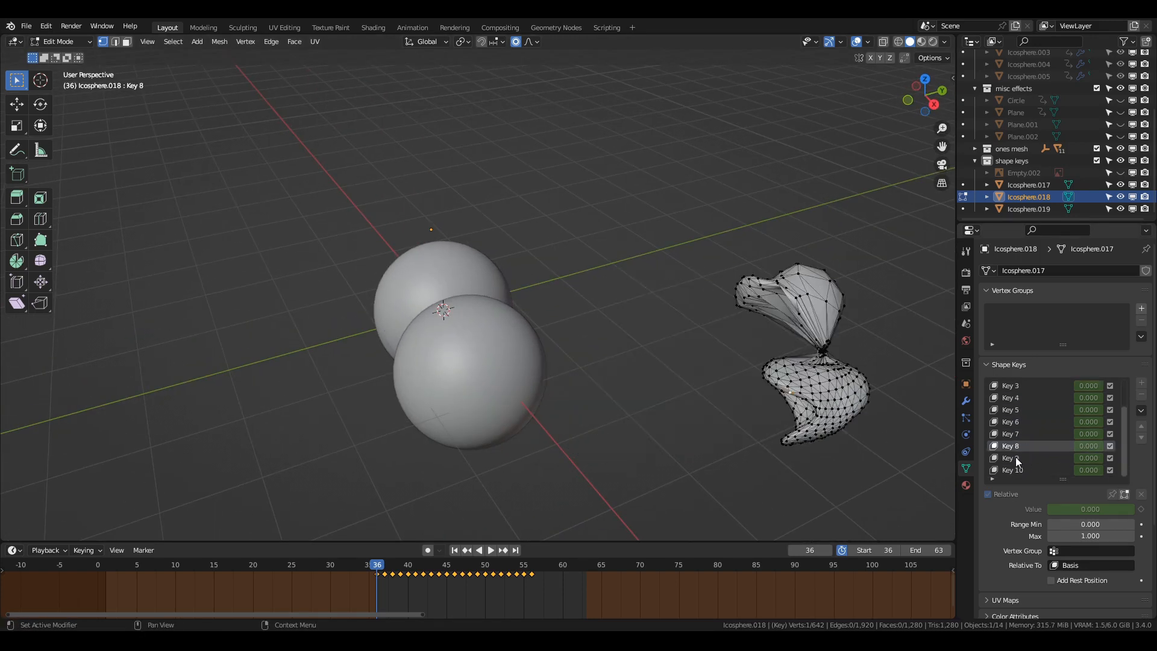
{"action": "key", "text": "Tab"}
{"action": "middle_click_drag", "start_coordinate": [709, 409], "coordinate": [775, 412]}
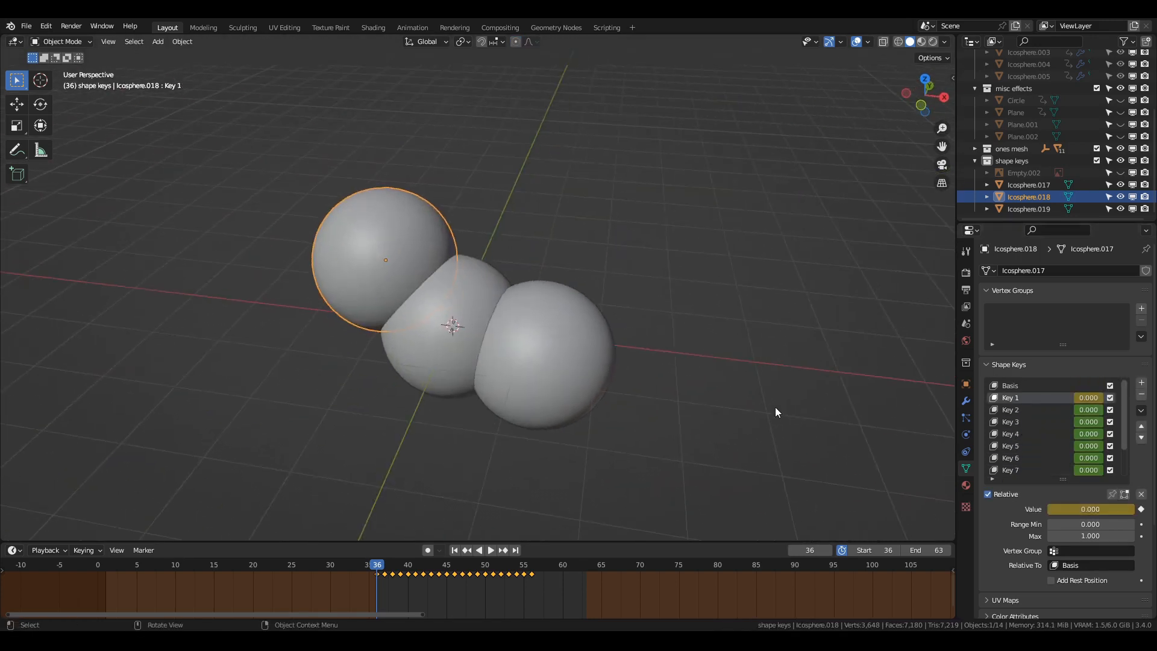
Play the shape key animation and clear the location of the displaced icospheres.
{"action": "key", "text": "space"}
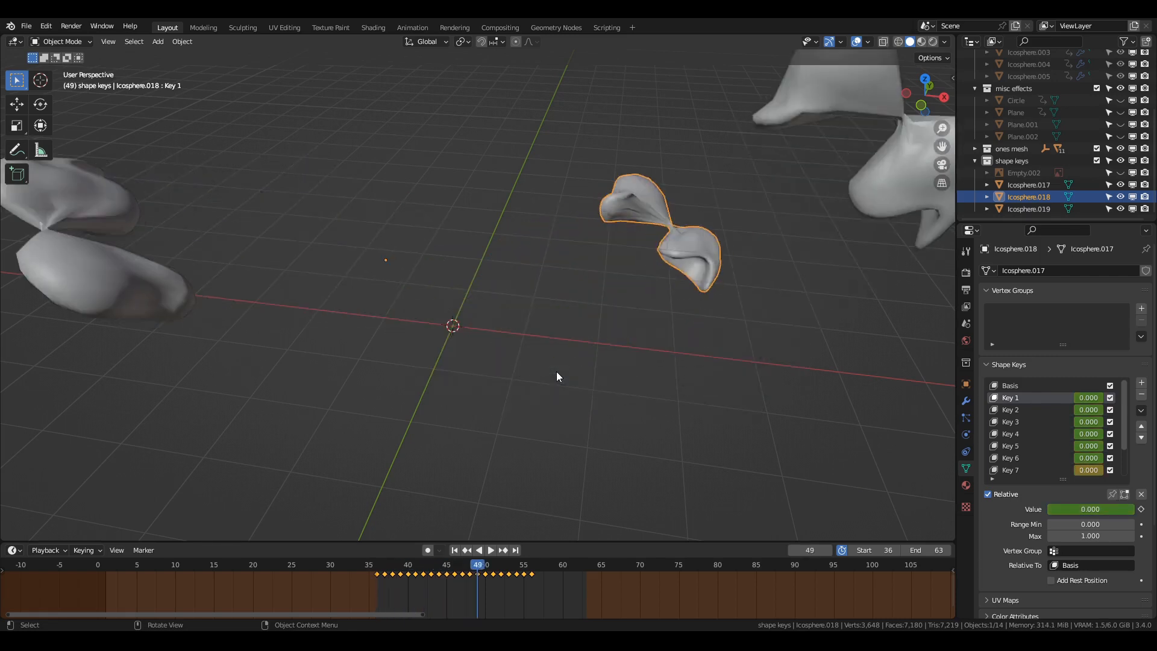
{"action": "key", "text": "space"}
{"action": "key", "text": "alt+g"}
{"action": "left_click", "coordinate": [554, 378]}
{"action": "key", "text": "alt+g"}
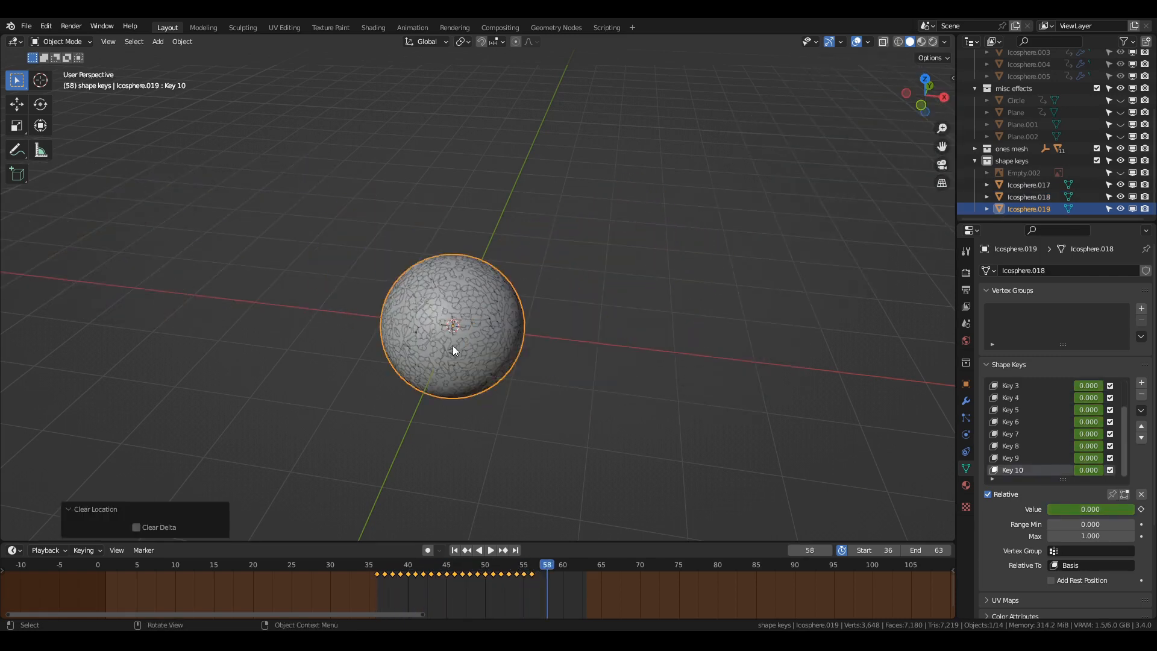
Hide the shape key icospheres from the viewport.
{"action": "key", "text": "h"}
{"action": "left_click", "coordinate": [484, 363]}
{"action": "key", "text": "h"}
{"action": "left_click", "coordinate": [484, 363]}
{"action": "key", "text": "h"}
Scrub the timeline back to frame 18 in front view to view the remaining mesh's shapes.
{"action": "key", "text": "KP_1"}
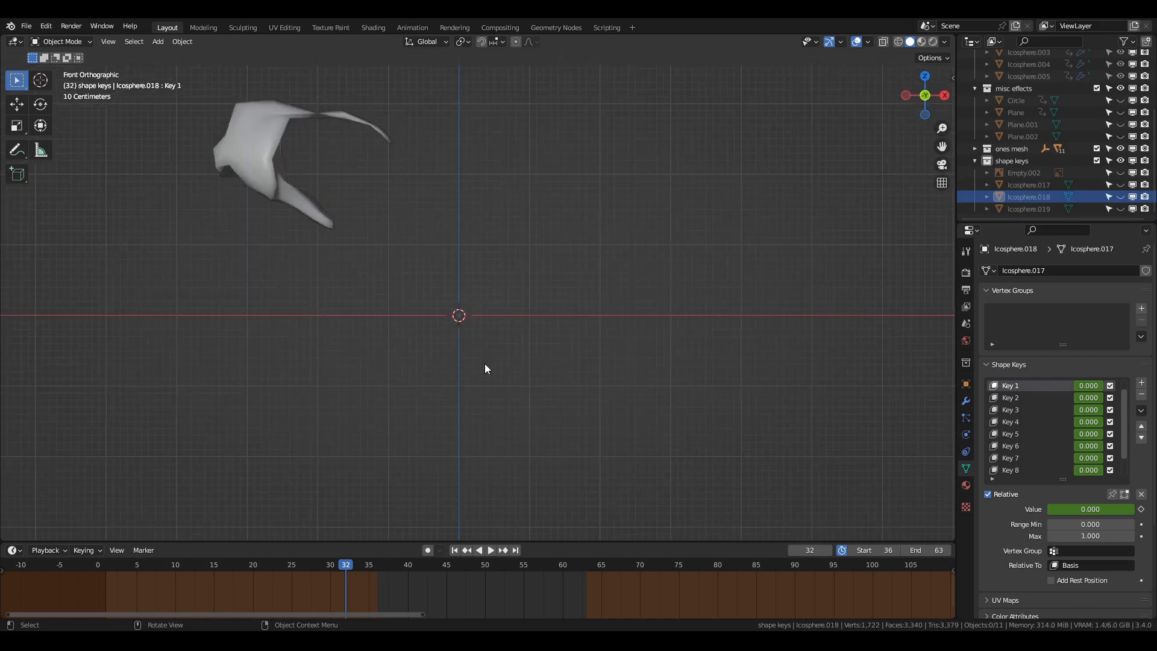
{"action": "scroll", "coordinate": [485, 363], "scroll_direction": "up", "scroll_amount": 2}
{"action": "middle_click_drag", "start_coordinate": [485, 363], "coordinate": [573, 455], "text": "shift"}
{"action": "left_click_drag", "start_coordinate": [328, 568], "coordinate": [240, 567]}
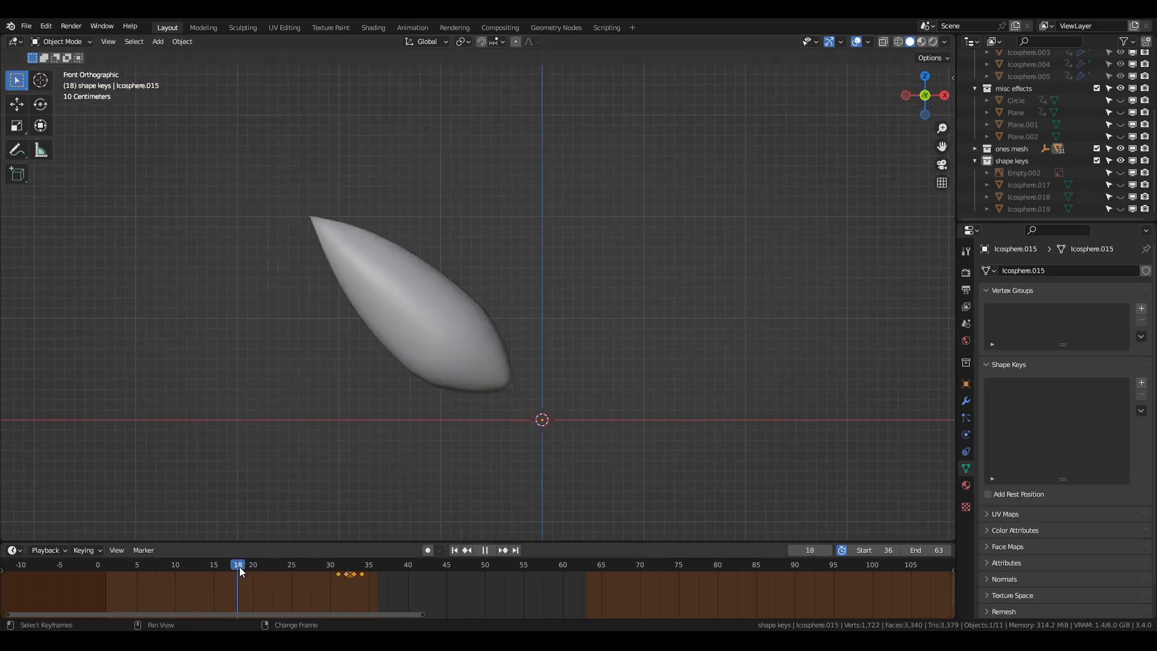
Step through the animation frame by frame from frame 19 to 26, selecting each replacement icosphere mesh in turn.
{"action": "key", "text": "Right"}
{"action": "left_click", "coordinate": [411, 367]}
{"action": "scroll", "coordinate": [411, 367], "scroll_direction": "up", "scroll_amount": 1}
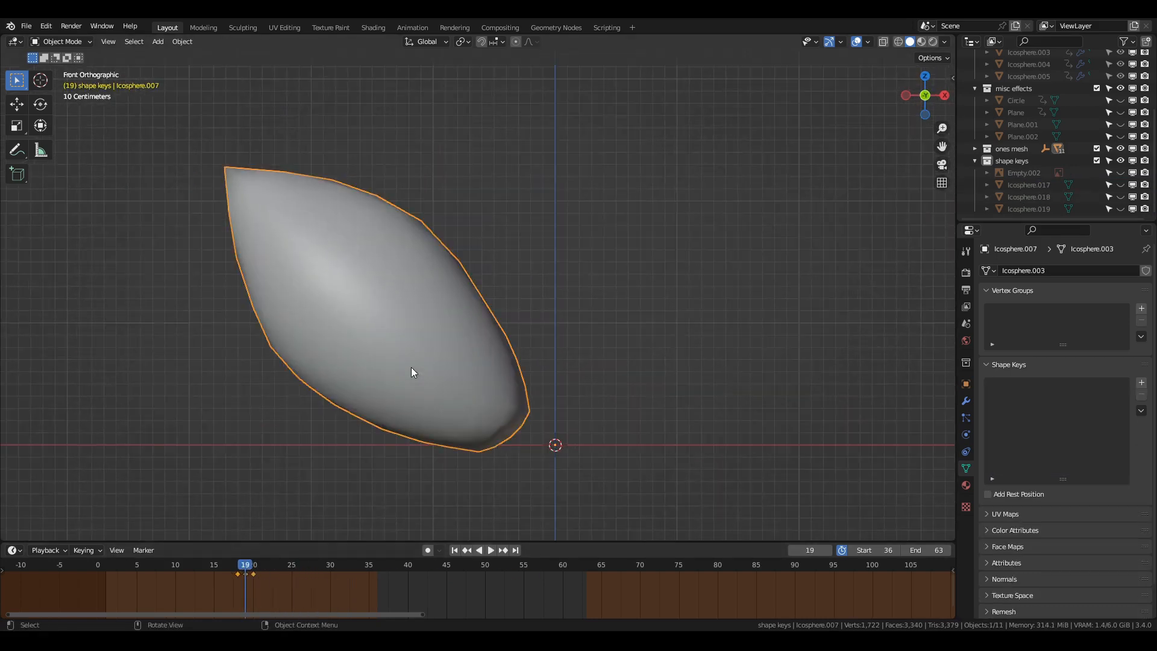
{"action": "key", "text": "Right"}
{"action": "key", "text": "Right"}
{"action": "left_click", "coordinate": [411, 366]}
{"action": "key", "text": "Right"}
{"action": "key", "text": "Right"}
{"action": "left_click", "coordinate": [423, 348]}
{"action": "key", "text": "Right"}
{"action": "key", "text": "Right"}
{"action": "left_click", "coordinate": [431, 331]}
{"action": "key", "text": "Right"}
{"action": "key", "text": "Right"}
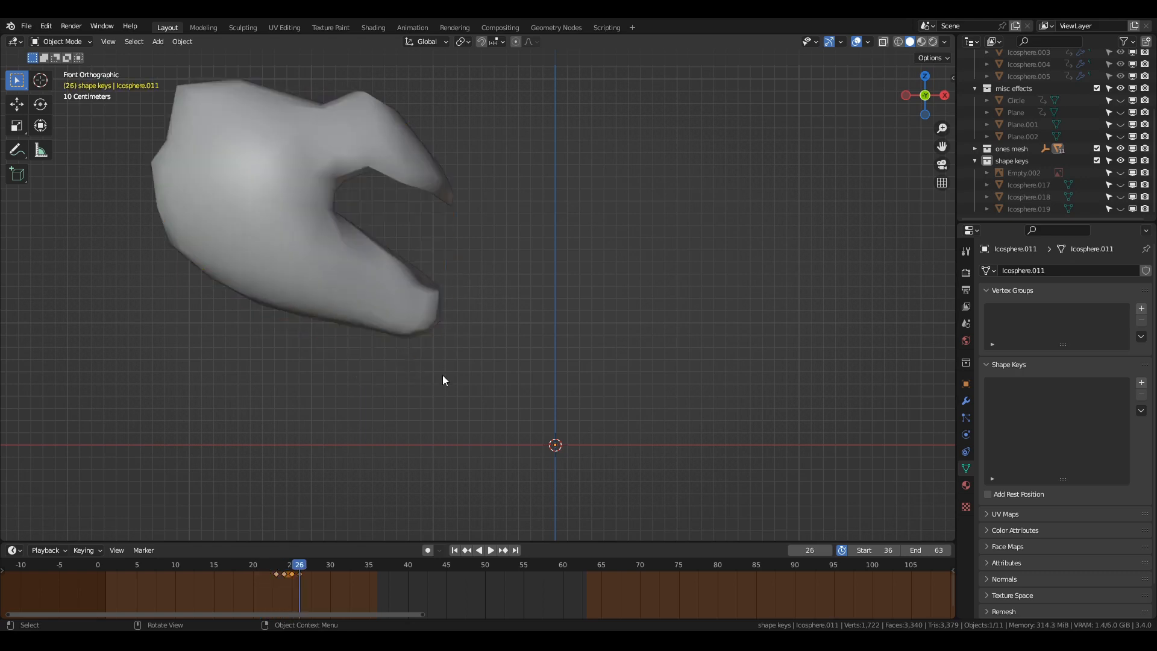
Step through the frames after 26, selecting each remaining icosphere mesh up to Icosphere.016.
{"action": "left_click", "coordinate": [425, 323]}
{"action": "key", "text": "Right"}
{"action": "key", "text": "Right"}
{"action": "left_click", "coordinate": [328, 274]}
{"action": "key", "text": "Right"}
{"action": "middle_click_drag", "start_coordinate": [385, 336], "coordinate": [351, 345]}
{"action": "key", "text": "Right"}
{"action": "left_click", "coordinate": [276, 259]}
{"action": "key", "text": "Right"}
{"action": "key", "text": "Right"}
{"action": "left_click", "coordinate": [263, 202]}
{"action": "middle_click_drag", "start_coordinate": [277, 224], "coordinate": [321, 229]}
{"action": "key", "text": "Right"}
{"action": "key", "text": "Right"}
{"action": "scroll", "coordinate": [415, 320], "scroll_direction": "down", "scroll_amount": 2}
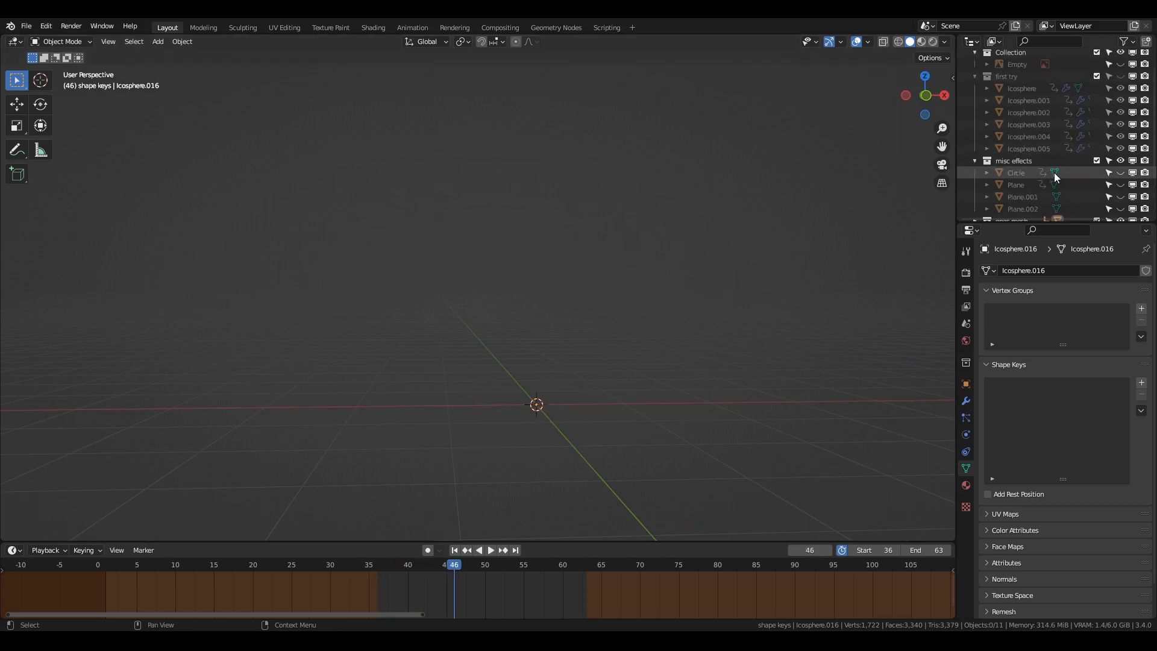
Expand the ones mesh collection, select Icosphere.016 in it and collapse the collection again.
{"action": "scroll", "coordinate": [1005, 169], "scroll_direction": "down", "scroll_amount": 3}
{"action": "left_click", "coordinate": [976, 150]}
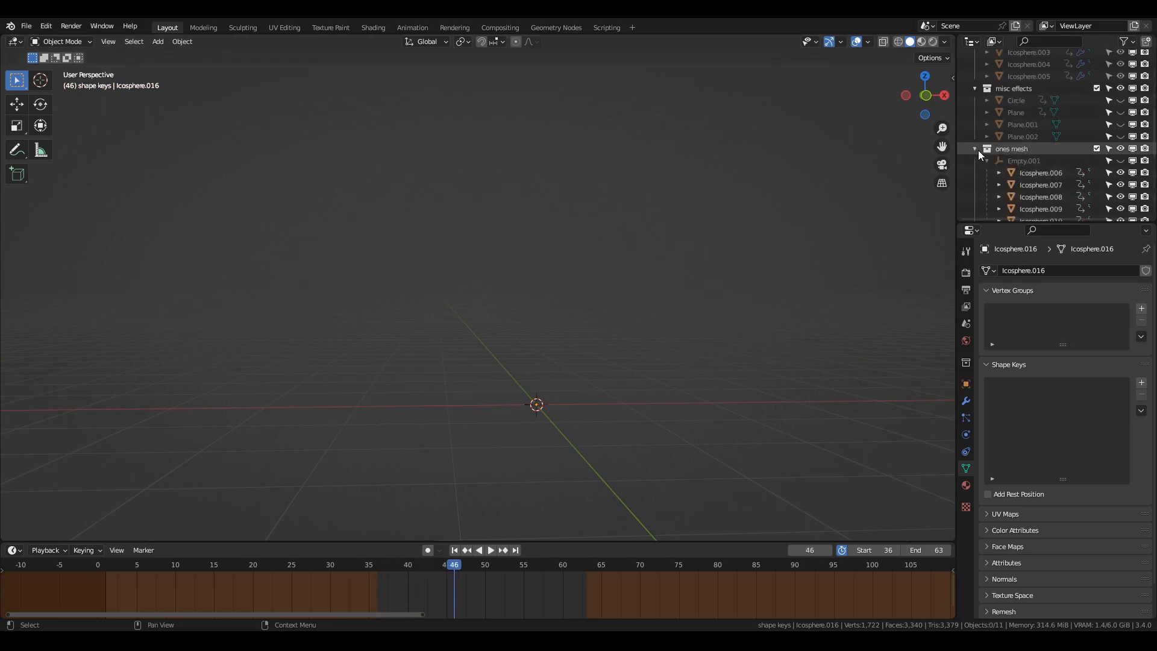
{"action": "left_click", "coordinate": [976, 150]}
{"action": "left_click", "coordinate": [965, 147]}
{"action": "left_click", "coordinate": [974, 148]}
{"action": "scroll", "coordinate": [1024, 142], "scroll_direction": "down", "scroll_amount": 3}
{"action": "scroll", "coordinate": [1032, 139], "scroll_direction": "down", "scroll_amount": 2}
{"action": "left_click", "coordinate": [1041, 173]}
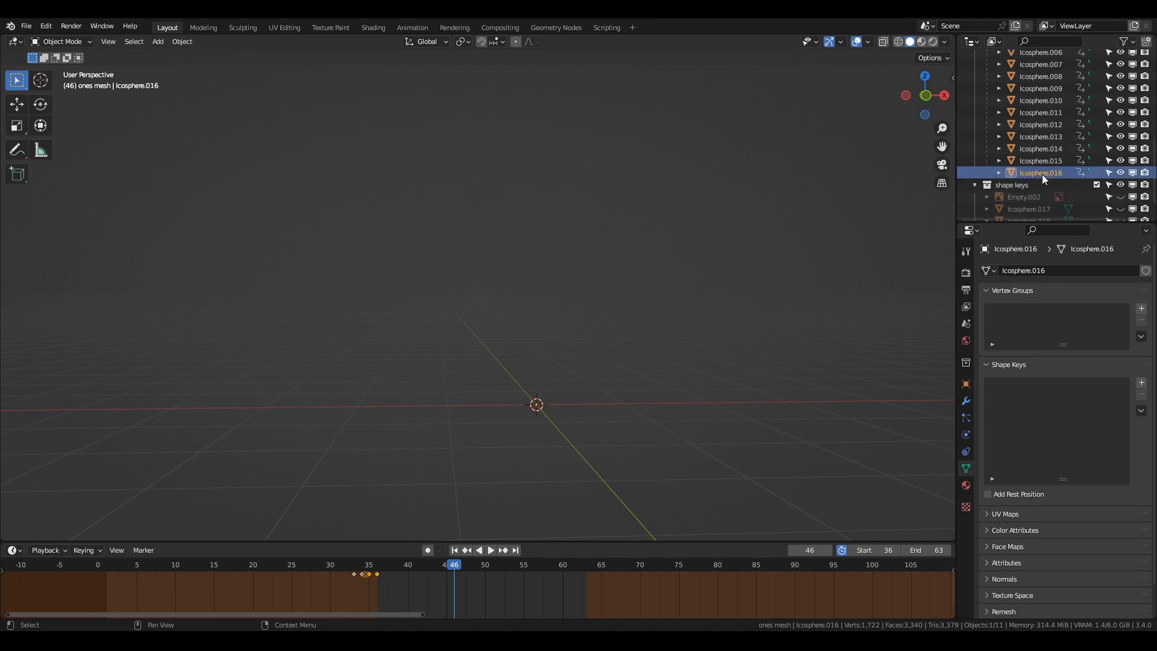
{"action": "left_click", "coordinate": [976, 101]}
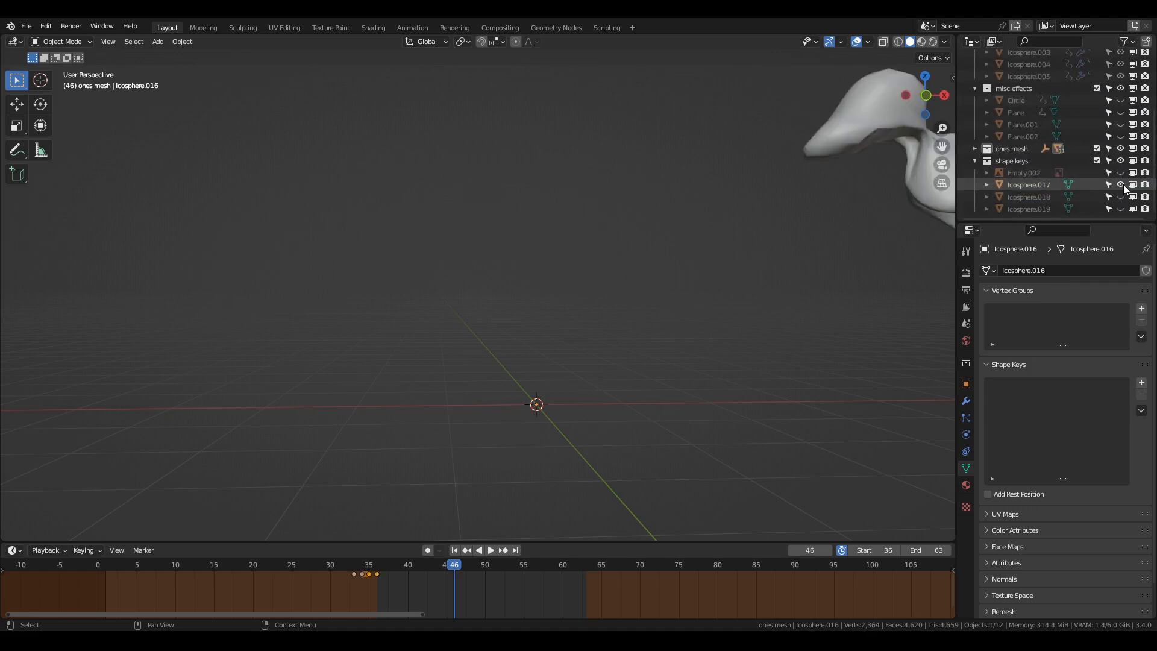
Show and select Icosphere.017, set the timeline to frame 36 and frame the object in right view.
{"action": "middle_click_drag", "start_coordinate": [908, 241], "coordinate": [776, 248], "text": "shift"}
{"action": "left_click", "coordinate": [801, 209]}
{"action": "left_click_drag", "start_coordinate": [484, 564], "coordinate": [356, 577]}
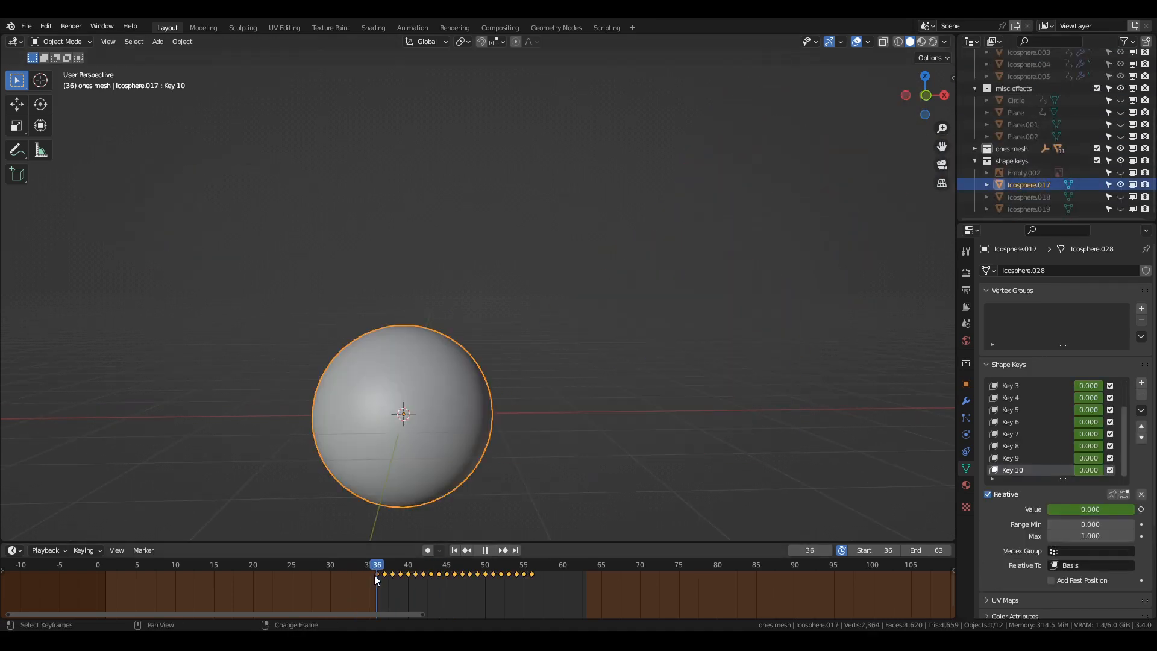
{"action": "key", "text": "space"}
{"action": "key", "text": "KP_Decimal"}
{"action": "key", "text": "KP_3"}
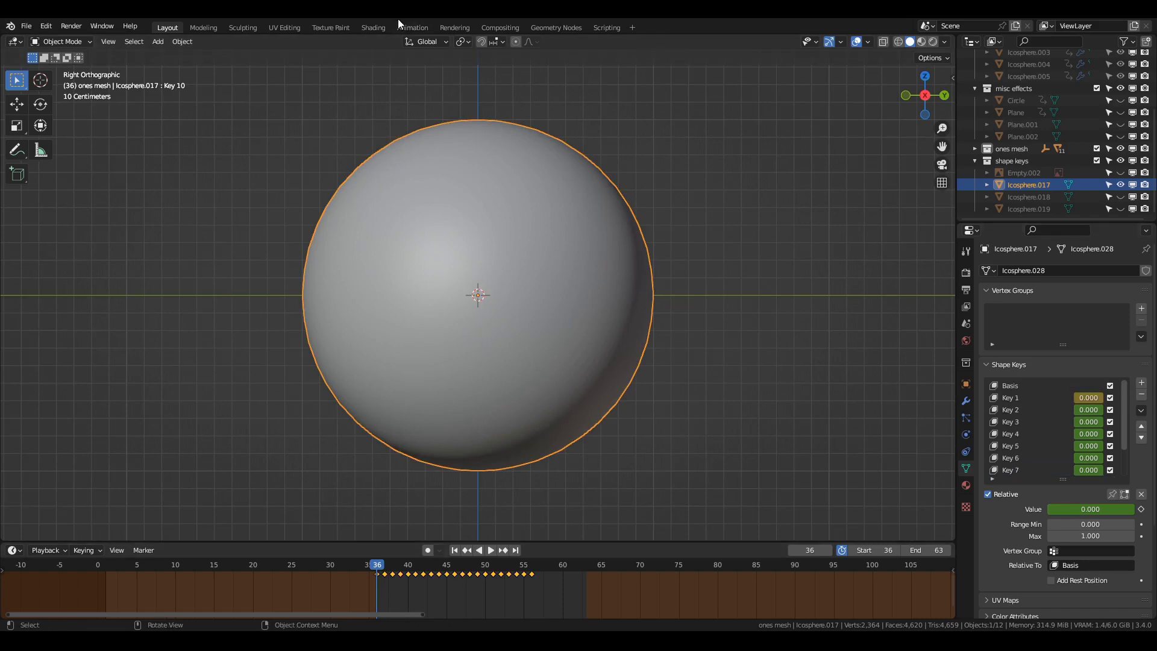
Open the Animation workspace and examine Icosphere.017's shape key value curves while the animation plays.
{"action": "left_click", "coordinate": [400, 26]}
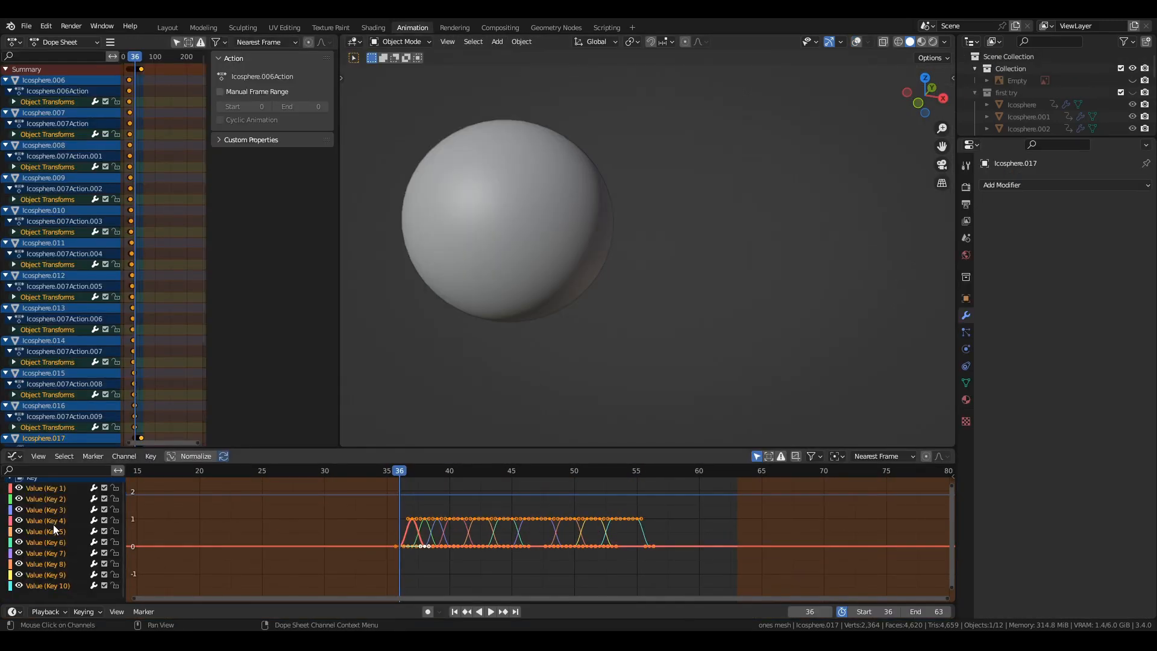
{"action": "key", "text": "space"}
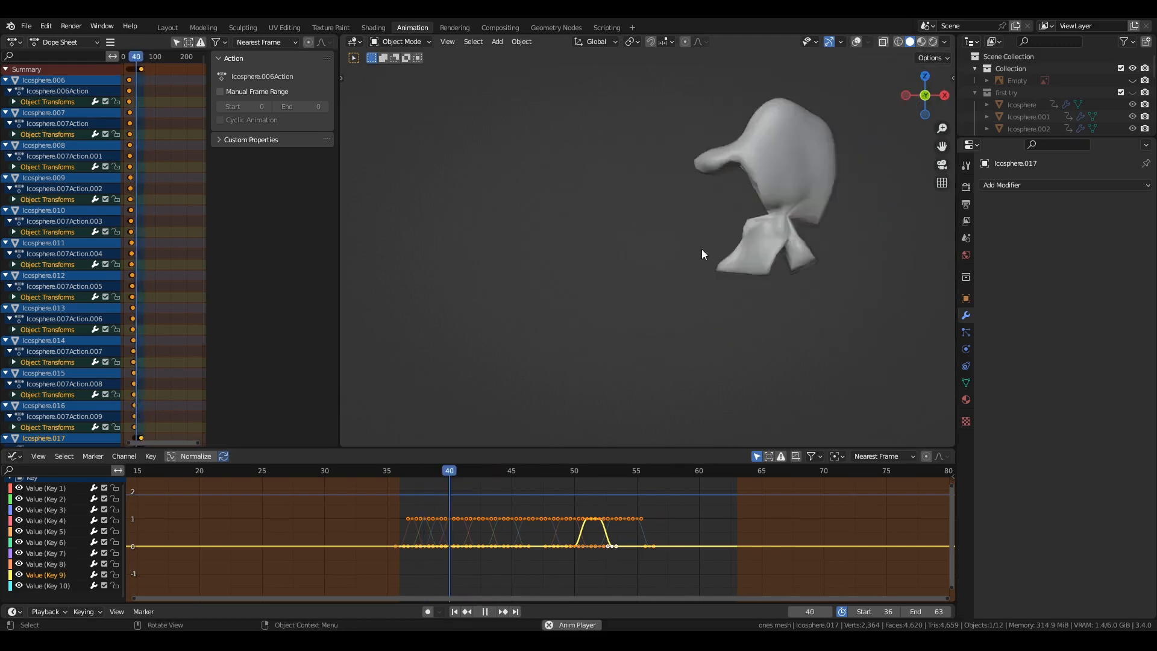
{"action": "key", "text": "space"}
Open the Shading workspace, look over the ones_shader node tree and play the shaded animation.
{"action": "left_click", "coordinate": [374, 27]}
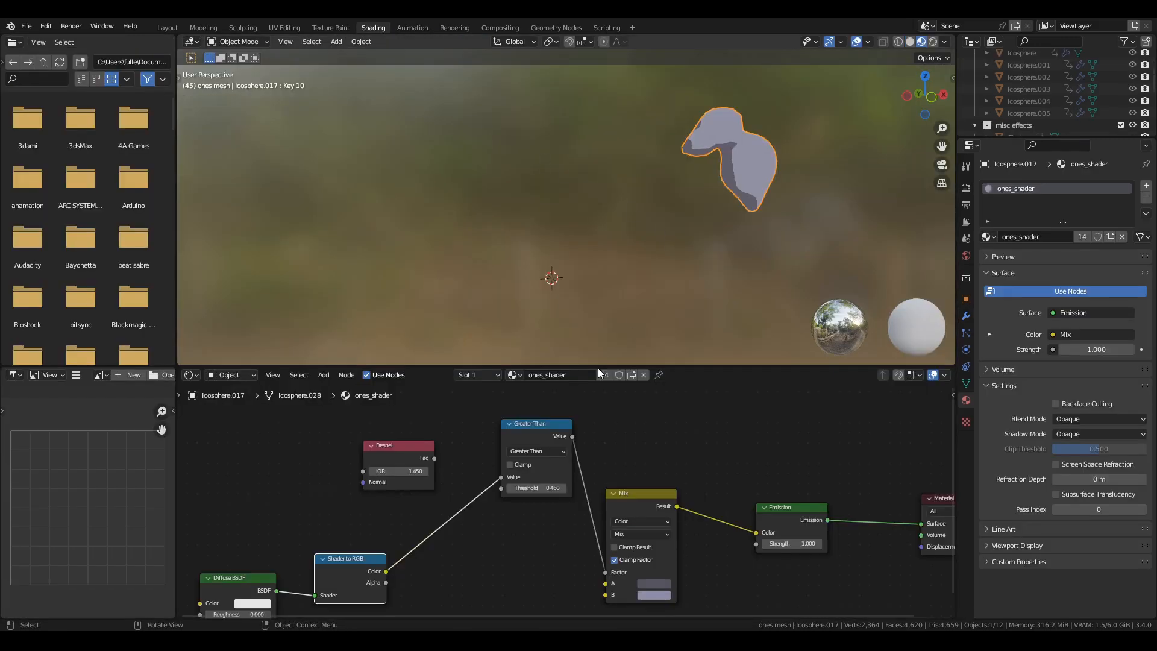
{"action": "middle_click_drag", "start_coordinate": [654, 532], "coordinate": [687, 536]}
{"action": "left_click", "coordinate": [725, 272]}
{"action": "key", "text": "space"}
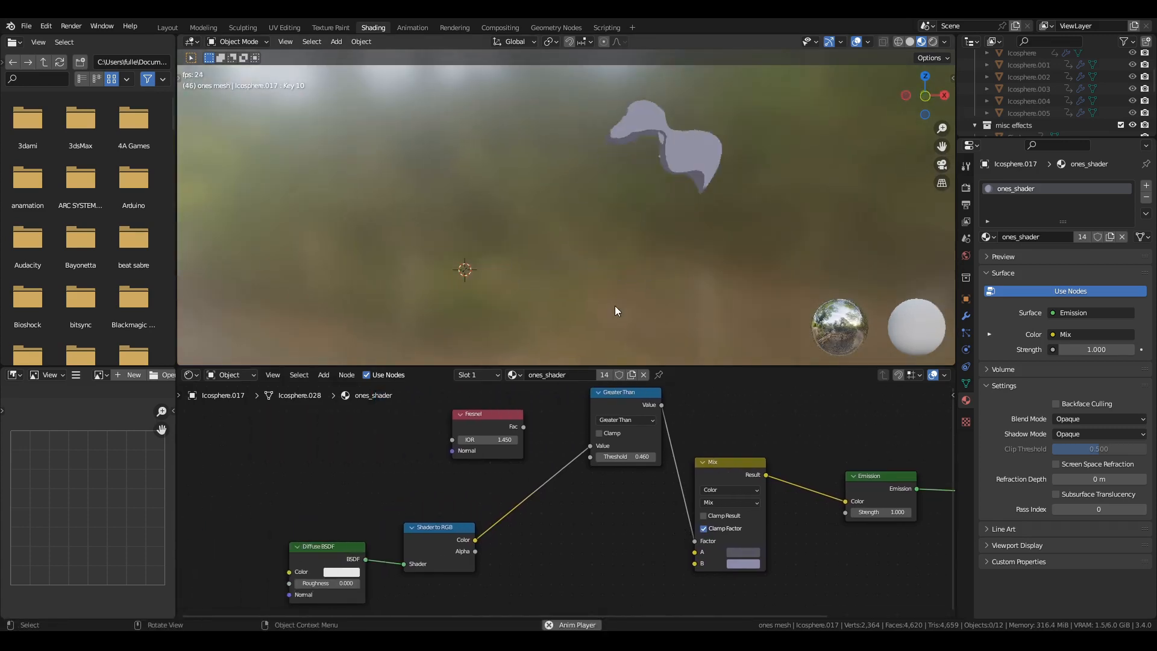
{"action": "key", "text": "space"}
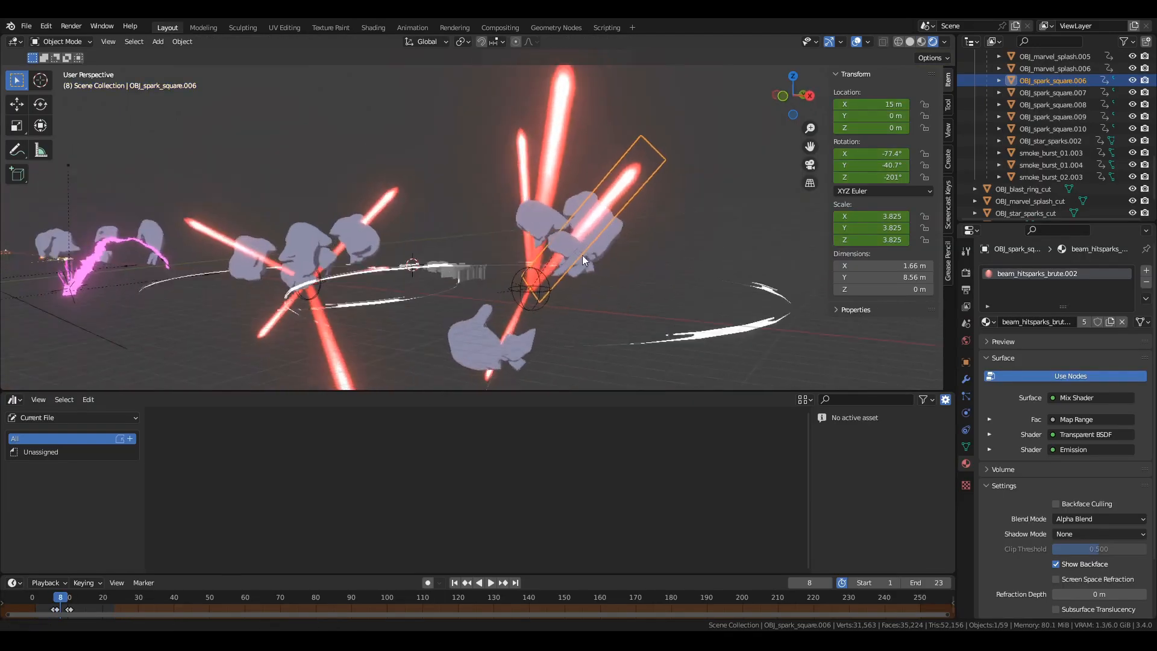
Play the animation of the laser beam, spark and smoke effects scene, with pauses.
{"action": "key", "text": "space"}
{"action": "key", "text": "space"}
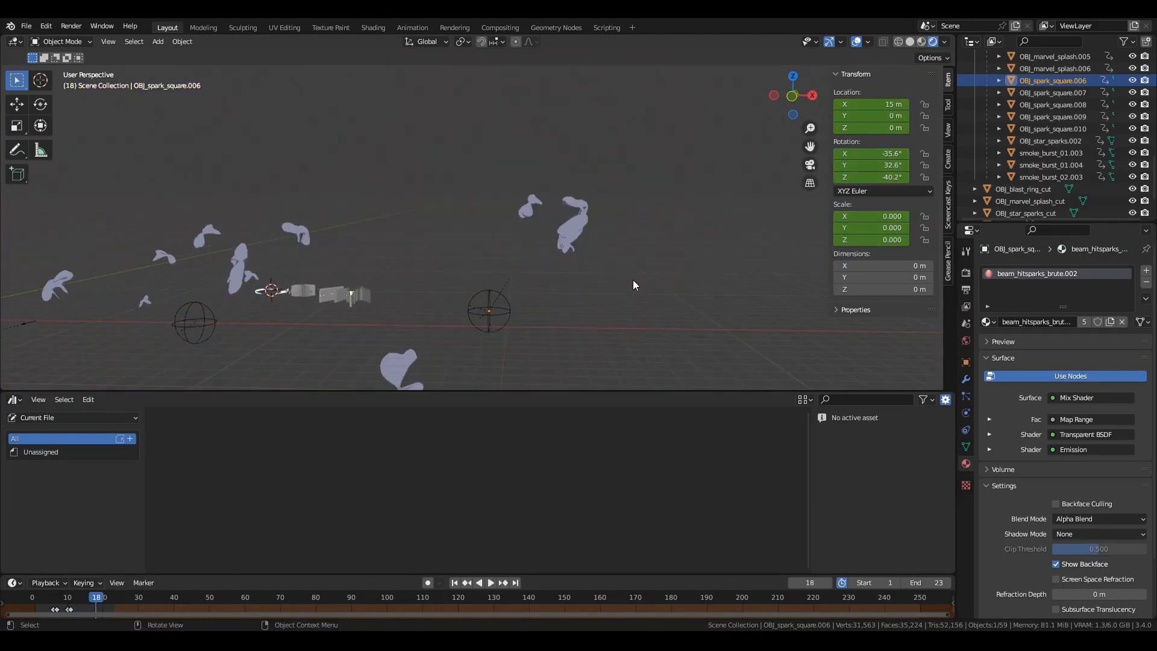
{"action": "key", "text": "space"}
Examine the UV layout of OBJ_spark_square.006 in the UV Editing workspace with rendered shading in the viewport.
{"action": "left_click", "coordinate": [292, 28]}
{"action": "scroll", "coordinate": [714, 361], "scroll_direction": "down", "scroll_amount": 6}
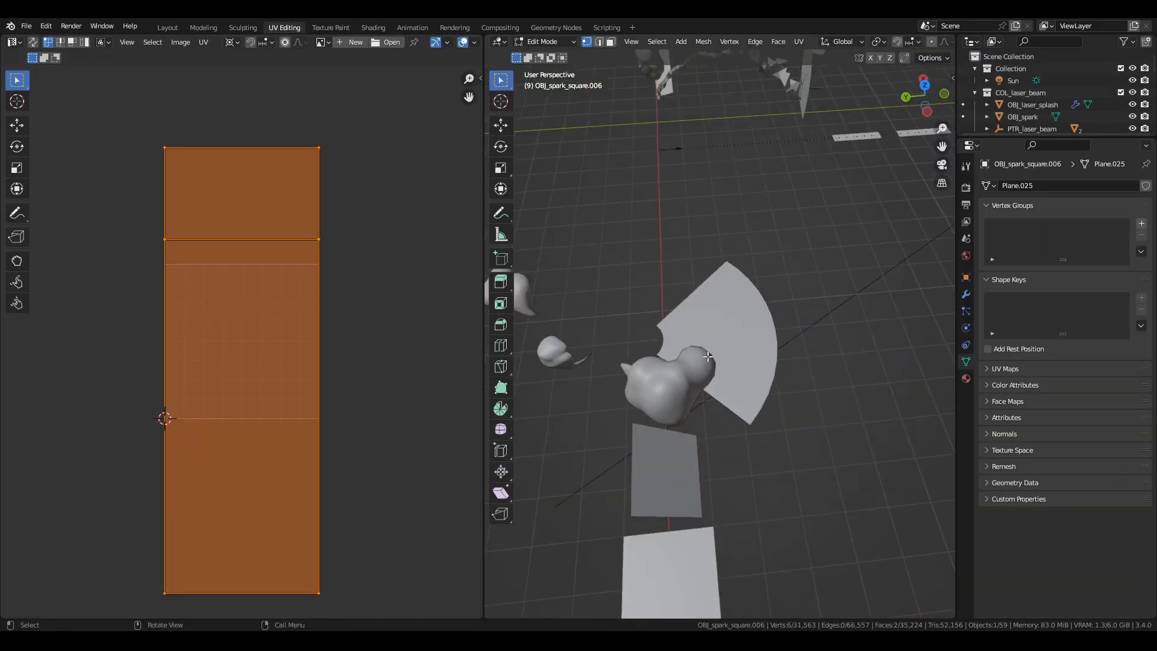
{"action": "key", "text": "KP_Decimal"}
{"action": "middle_click_drag", "start_coordinate": [679, 147], "coordinate": [844, 282]}
{"action": "key", "text": "z"}
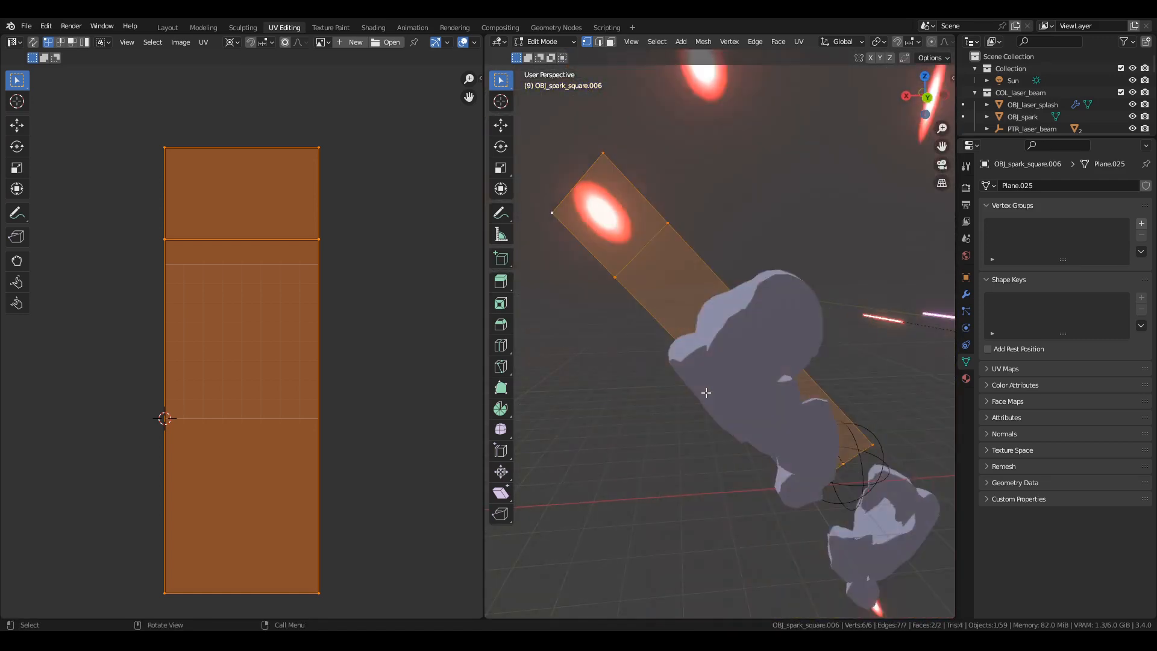
{"action": "key", "text": "Tab"}
{"action": "left_click", "coordinate": [711, 398]}
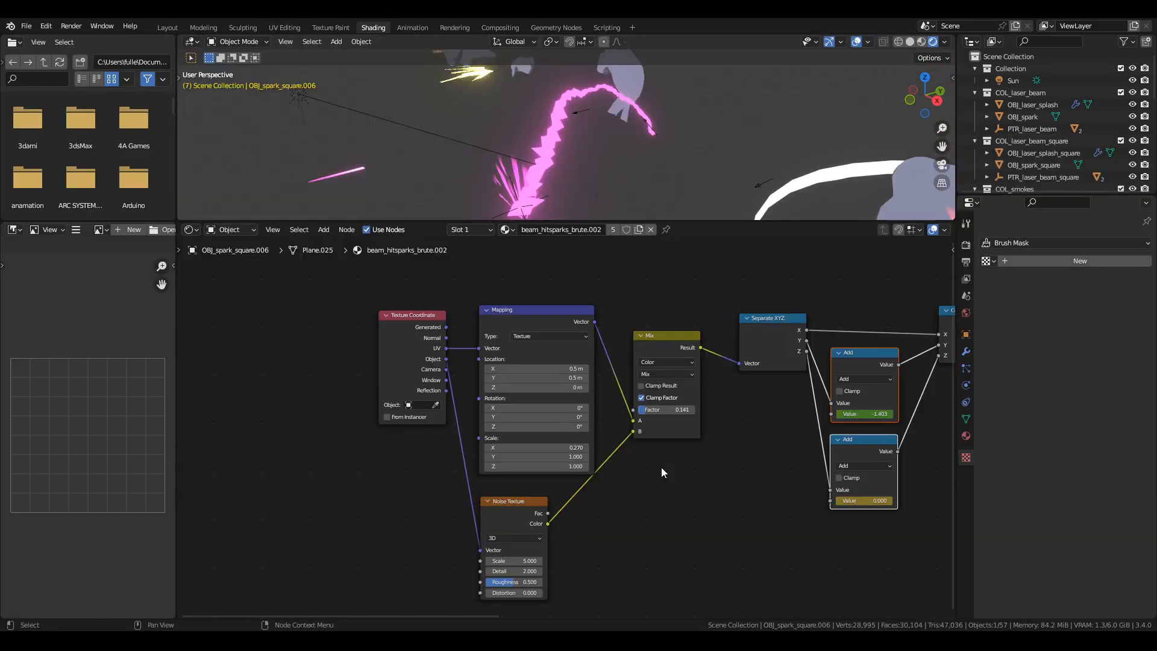
Open the Shading workspace and examine the mapping and noise nodes of the beam_hitsparks_brute.002 material.
{"action": "middle_click_drag", "start_coordinate": [795, 475], "coordinate": [706, 487]}
{"action": "key", "text": "KP_Decimal"}
{"action": "middle_click_drag", "start_coordinate": [593, 135], "coordinate": [649, 134]}
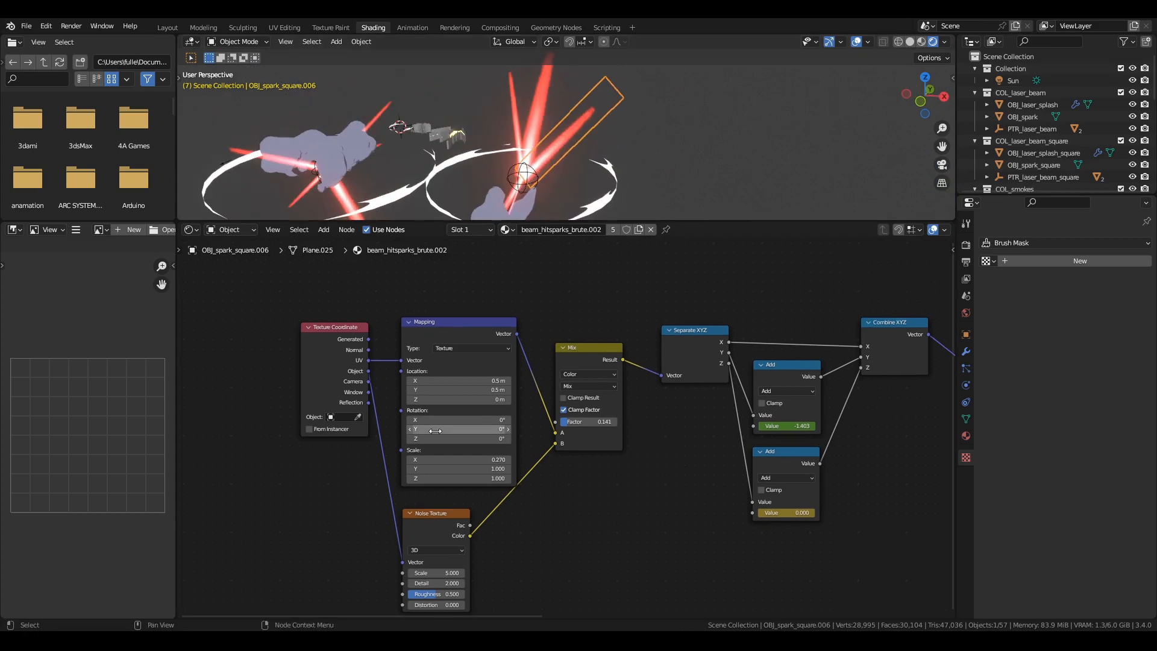
{"action": "middle_click_drag", "start_coordinate": [446, 448], "coordinate": [352, 474]}
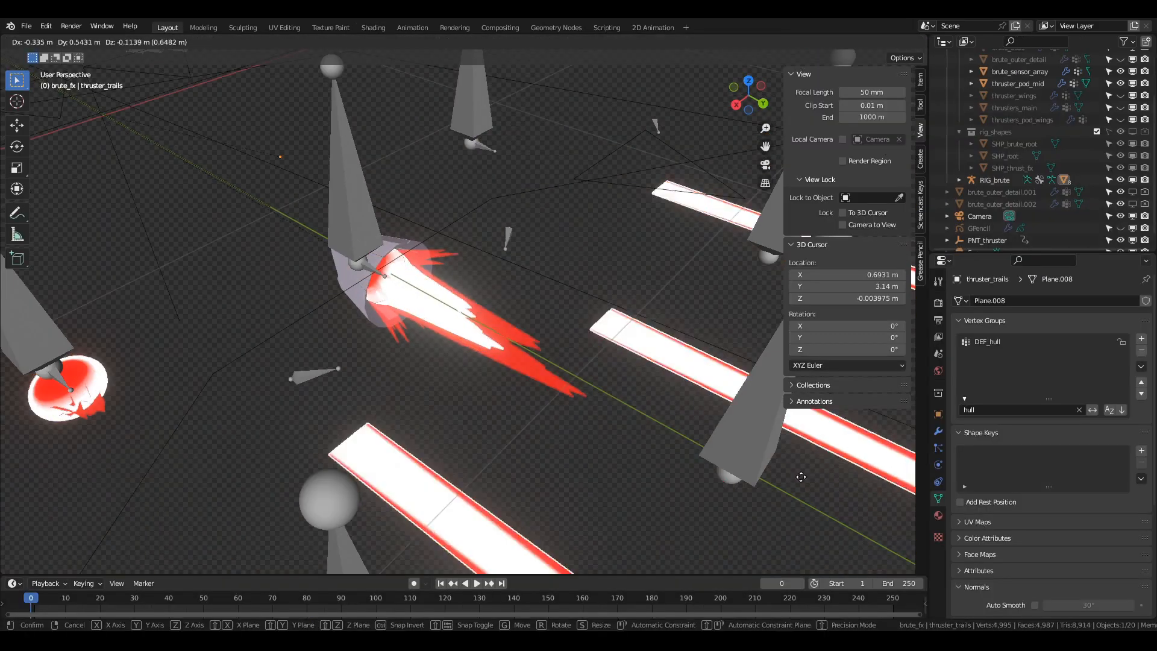
Try separating the thruster's trail, spark and burner.003 meshes from the nozzle.
{"action": "left_click_drag", "start_coordinate": [573, 432], "coordinate": [396, 363]}
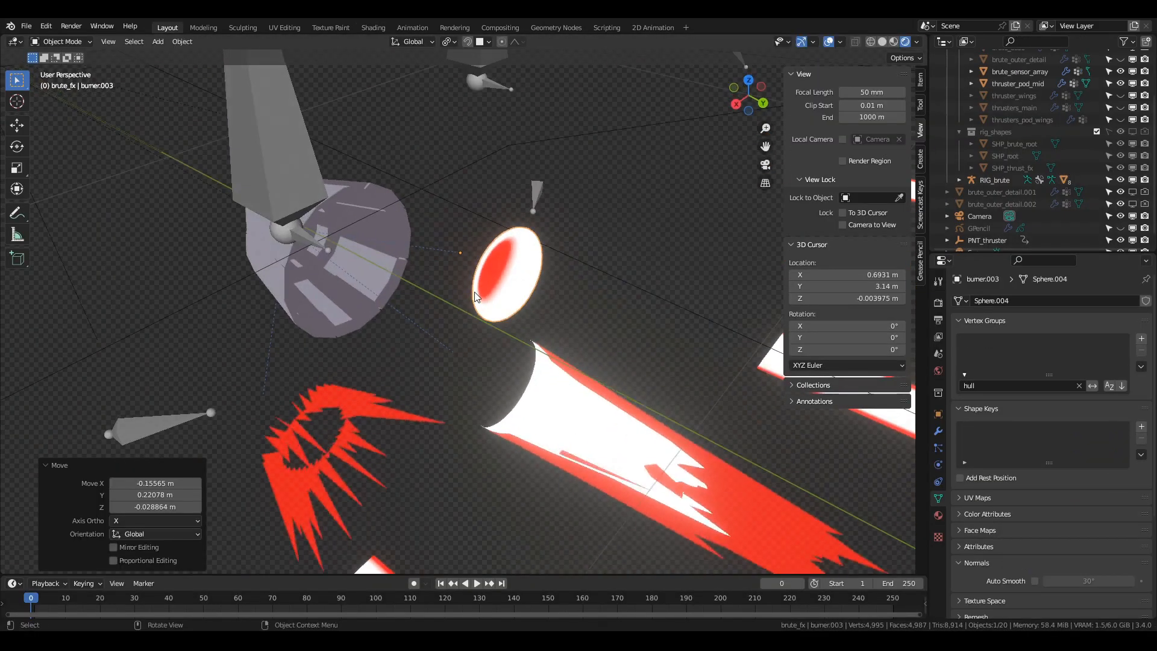
{"action": "left_click", "coordinate": [475, 291]}
{"action": "middle_click_drag", "start_coordinate": [474, 291], "coordinate": [613, 439]}
{"action": "scroll", "coordinate": [613, 438], "scroll_direction": "up", "scroll_amount": 2}
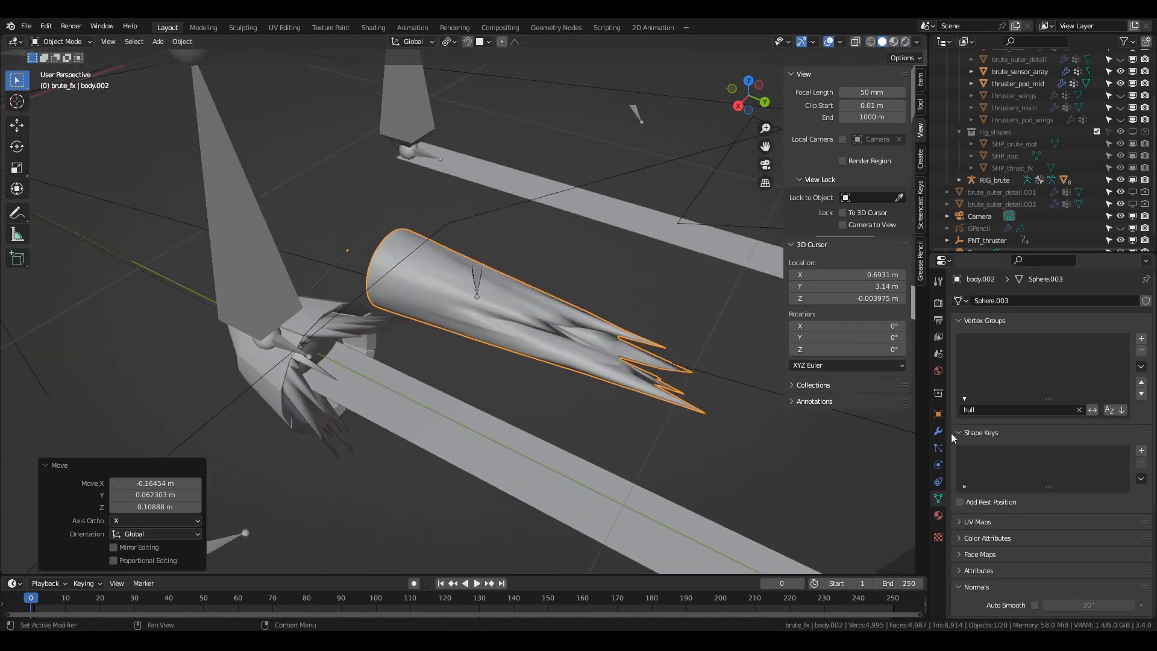
Move body.002 about -0.165 m in X, 0.062 m in Y and 0.109 m in Z, and preview its Displace animation.
{"action": "left_click", "coordinate": [938, 431]}
{"action": "scroll", "coordinate": [496, 365], "scroll_direction": "down", "scroll_amount": 6}
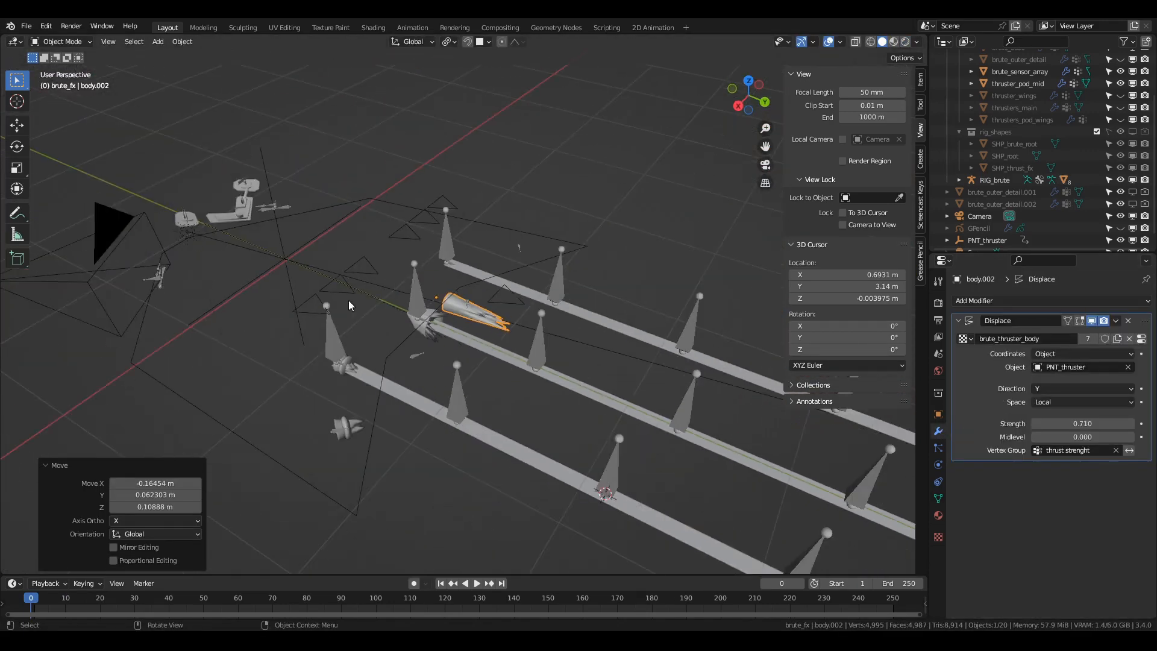
{"action": "scroll", "coordinate": [348, 300], "scroll_direction": "up", "scroll_amount": 5}
{"action": "key", "text": "space"}
{"action": "key", "text": "space"}
Select the PNT_thruster empty and try raising its Y Location keyframe at frame 10 in the Graph Editor.
{"action": "scroll", "coordinate": [407, 329], "scroll_direction": "down", "scroll_amount": 2}
{"action": "middle_click_drag", "start_coordinate": [406, 329], "coordinate": [367, 308]}
{"action": "left_click", "coordinate": [260, 248]}
{"action": "middle_click_drag", "start_coordinate": [260, 248], "coordinate": [367, 313]}
{"action": "key", "text": "g"}
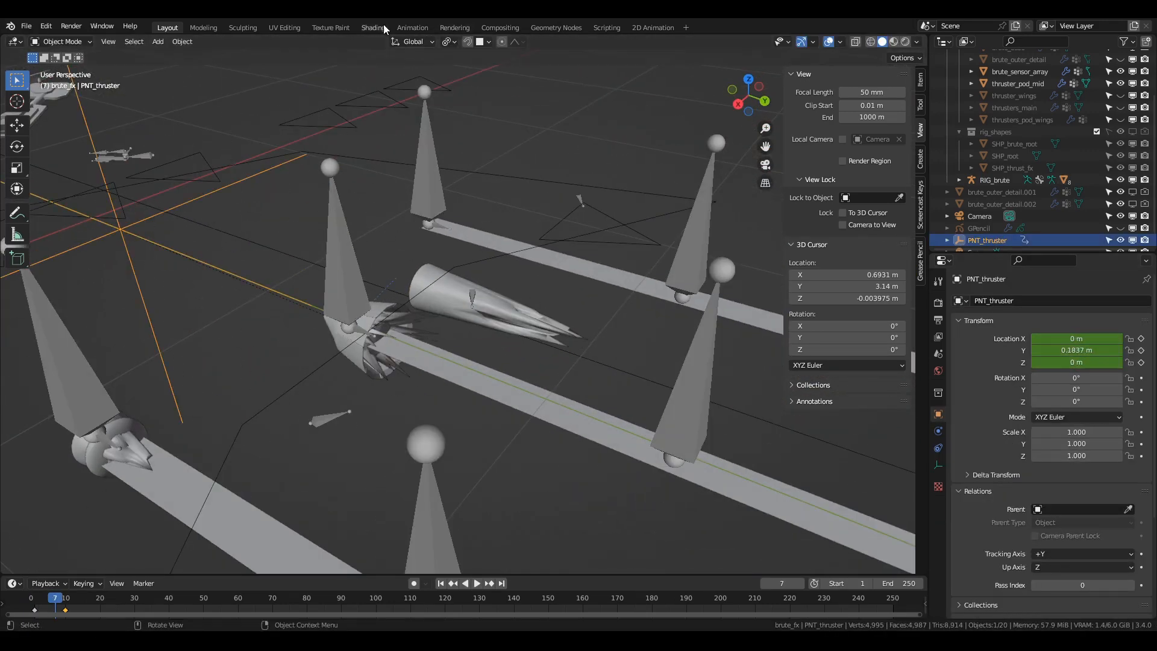
{"action": "left_click", "coordinate": [413, 27]}
{"action": "key", "text": "ctrl+Tab"}
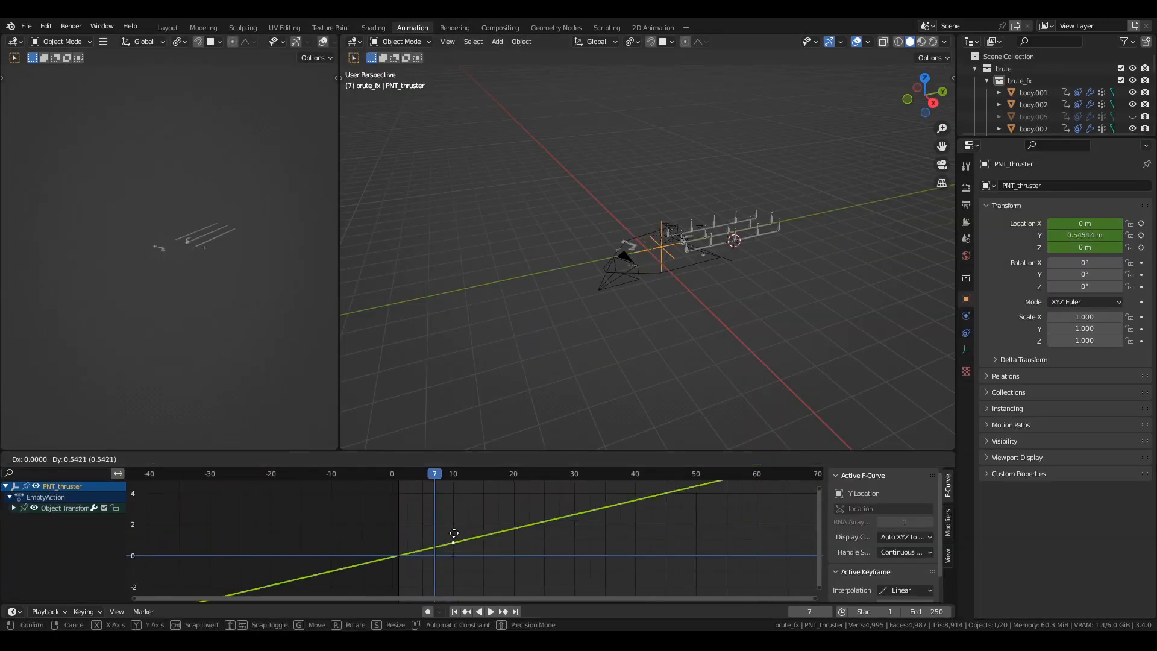
Return to the Layout workspace, select body.002 and turn off its Displace modifier's viewport display.
{"action": "left_click", "coordinate": [160, 28]}
{"action": "left_click", "coordinate": [445, 320]}
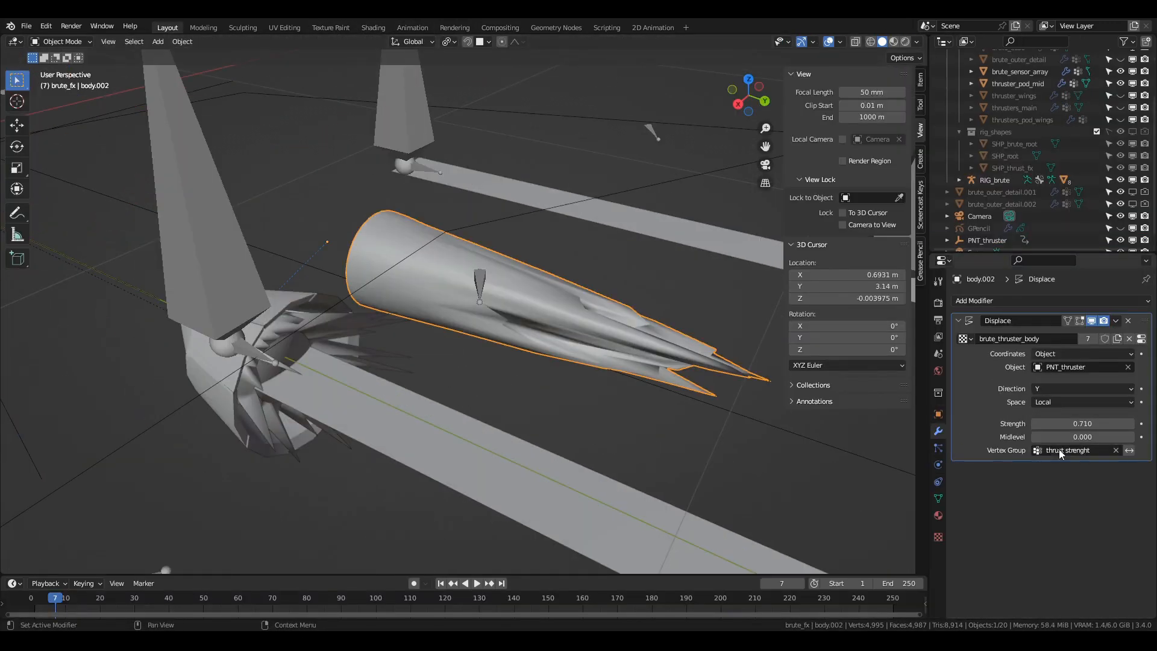
{"action": "left_click", "coordinate": [519, 321]}
{"action": "scroll", "coordinate": [522, 322], "scroll_direction": "up", "scroll_amount": 3}
{"action": "middle_click_drag", "start_coordinate": [522, 323], "coordinate": [476, 295]}
{"action": "left_click", "coordinate": [1091, 321]}
{"action": "middle_click_drag", "start_coordinate": [608, 331], "coordinate": [693, 325]}
Clear the vertex group name filter and examine body.002's thrust strenght weights in Weight Paint mode.
{"action": "left_click", "coordinate": [937, 498]}
{"action": "left_click", "coordinate": [1088, 412]}
{"action": "mouse_move", "coordinate": [714, 403]}
{"action": "middle_mouse_down"}
{"action": "mouse_move", "coordinate": [666, 412]}
{"action": "mouse_move", "coordinate": [717, 414]}
{"action": "middle_mouse_up"}
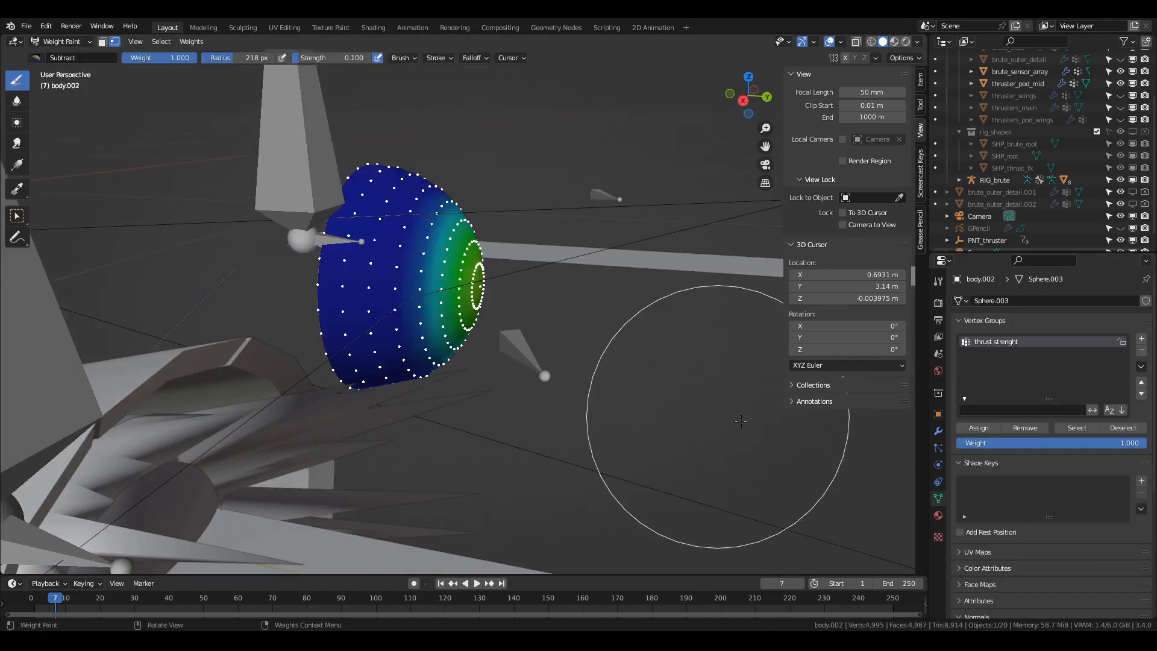
Turn body.002's Displace viewport display back on and enter Edit Mode with rendered shading.
{"action": "left_click", "coordinate": [938, 431]}
{"action": "left_click", "coordinate": [1091, 320]}
{"action": "middle_click_drag", "start_coordinate": [603, 416], "coordinate": [621, 409]}
{"action": "scroll", "coordinate": [603, 373], "scroll_direction": "down", "scroll_amount": 4}
{"action": "key", "text": "z"}
{"action": "key", "text": "ctrl+Tab"}
{"action": "scroll", "coordinate": [663, 362], "scroll_direction": "up", "scroll_amount": 3}
{"action": "middle_click_drag", "start_coordinate": [672, 365], "coordinate": [558, 362]}
{"action": "key", "text": "Tab"}
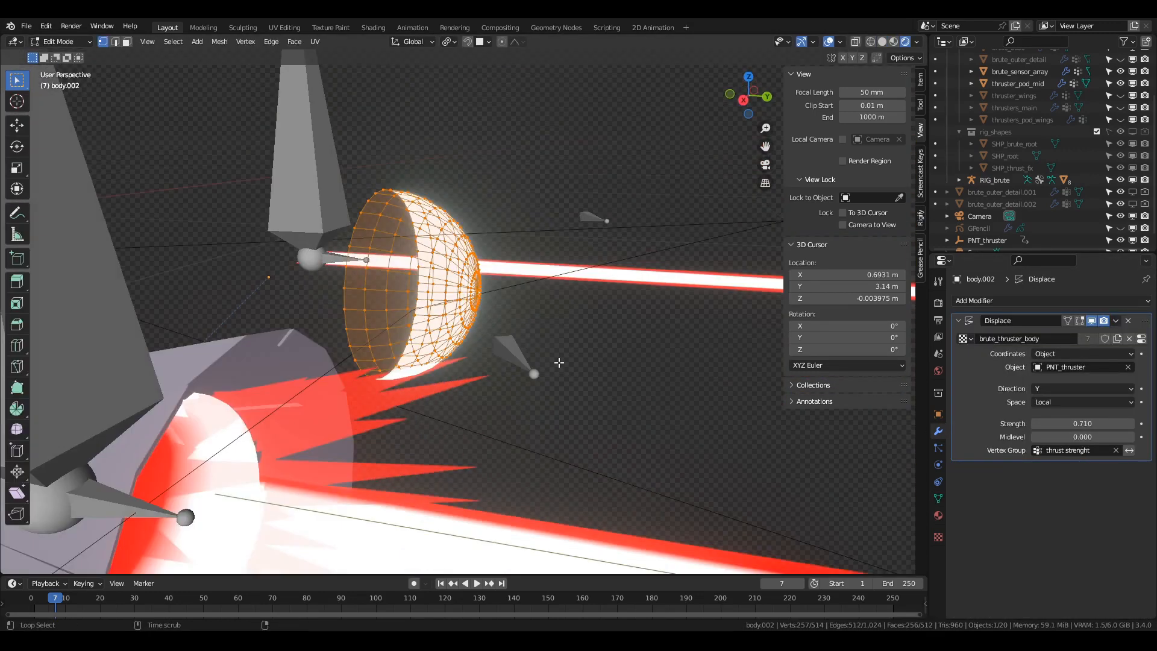
Reveal body.002's hidden geometry, select one linked shell and move it along the Y axis.
{"action": "scroll", "coordinate": [542, 360], "scroll_direction": "up", "scroll_amount": 1}
{"action": "key", "text": "alt+h"}
{"action": "left_click", "coordinate": [412, 351]}
{"action": "key", "text": "ctrl+l"}
{"action": "key", "text": "g"}
{"action": "key", "text": "y"}
{"action": "left_click", "coordinate": [616, 353]}
View body.002's weights in solid shading and move the selected shell along the X axis.
{"action": "key", "text": "z"}
{"action": "key", "text": "ctrl+Tab"}
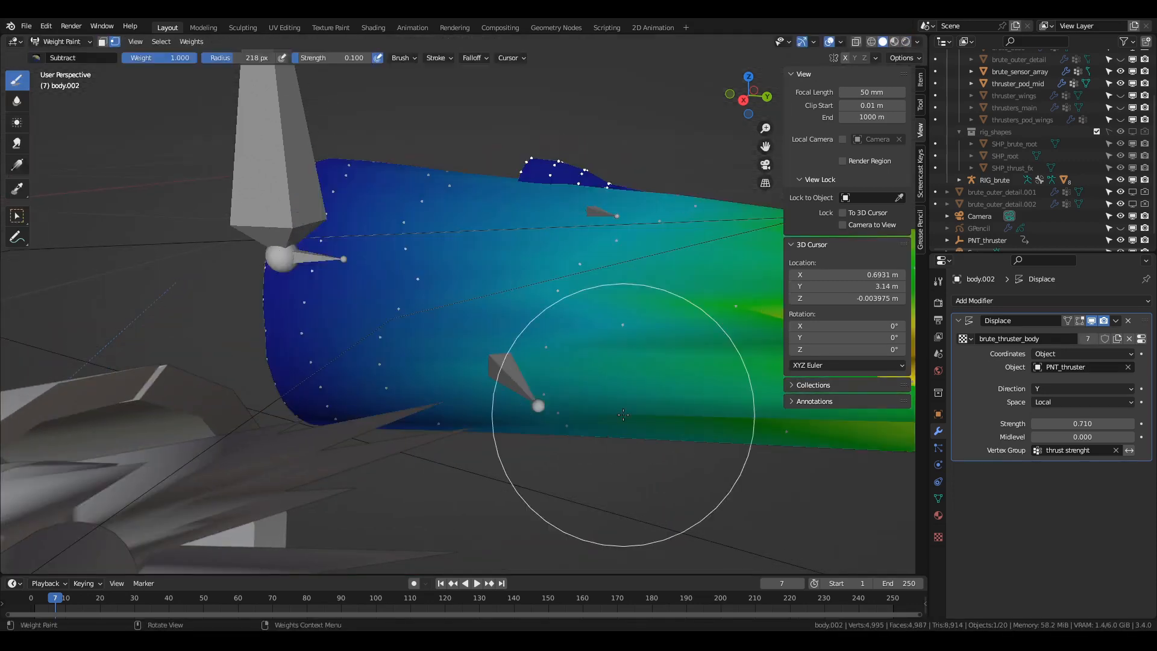
{"action": "mouse_move", "coordinate": [625, 415]}
{"action": "middle_mouse_down"}
{"action": "mouse_move", "coordinate": [424, 318]}
{"action": "mouse_move", "coordinate": [630, 371]}
{"action": "middle_mouse_up"}
{"action": "key", "text": "Tab"}
{"action": "key", "text": "g"}
{"action": "key", "text": "x"}
{"action": "left_click", "coordinate": [620, 356]}
{"action": "key", "text": "Tab"}
Move the selected shell of body.002 along the X axis once more in Edit Mode.
{"action": "key", "text": "KP_1"}
{"action": "scroll", "coordinate": [607, 364], "scroll_direction": "up", "scroll_amount": 4}
{"action": "mouse_move", "coordinate": [741, 374]}
{"action": "middle_mouse_down"}
{"action": "mouse_move", "coordinate": [472, 381]}
{"action": "mouse_move", "coordinate": [606, 397]}
{"action": "mouse_move", "coordinate": [589, 416]}
{"action": "middle_mouse_up"}
{"action": "key", "text": "Tab"}
{"action": "key", "text": "Tab"}
{"action": "key", "text": "Tab"}
{"action": "key", "text": "g"}
{"action": "key", "text": "x"}
{"action": "left_click", "coordinate": [475, 403]}
Return body.002 to Object Mode with rendered shading and show its material settings.
{"action": "key", "text": "ctrl+Tab"}
{"action": "key", "text": "z"}
{"action": "middle_click_drag", "start_coordinate": [475, 403], "coordinate": [458, 368]}
{"action": "left_click", "coordinate": [938, 516]}
{"action": "scroll", "coordinate": [1010, 393], "scroll_direction": "down", "scroll_amount": 5}
{"action": "scroll", "coordinate": [1011, 421], "scroll_direction": "up", "scroll_amount": 4}
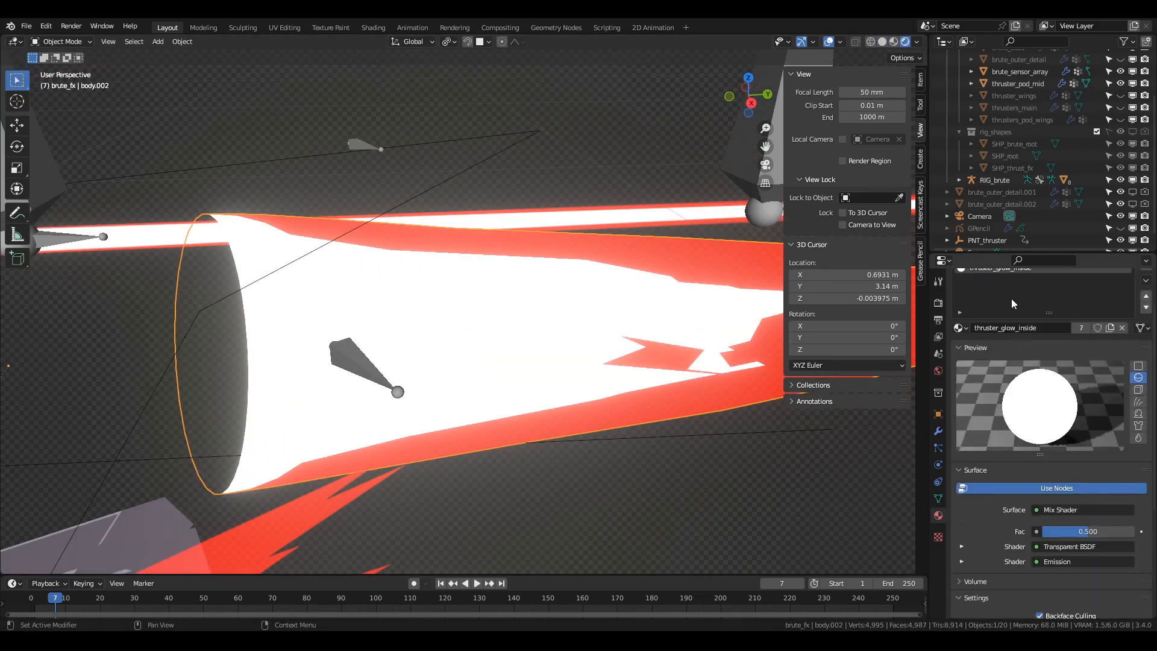
Toggle Backface Culling on the thruster_glow_inside material to compare the flame's appearance.
{"action": "scroll", "coordinate": [1011, 486], "scroll_direction": "down", "scroll_amount": 5}
{"action": "left_click", "coordinate": [1040, 498]}
{"action": "scroll", "coordinate": [458, 271], "scroll_direction": "down", "scroll_amount": 3}
{"action": "middle_click_drag", "start_coordinate": [449, 269], "coordinate": [490, 299]}
Open the Shading workspace and examine the thruster_glow and thruster_glow_inside node trees of body.002.
{"action": "left_click", "coordinate": [373, 28]}
{"action": "middle_click_drag", "start_coordinate": [614, 446], "coordinate": [565, 466]}
{"action": "left_click", "coordinate": [967, 400]}
{"action": "left_click", "coordinate": [1023, 189]}
{"action": "key", "text": "KP_Decimal"}
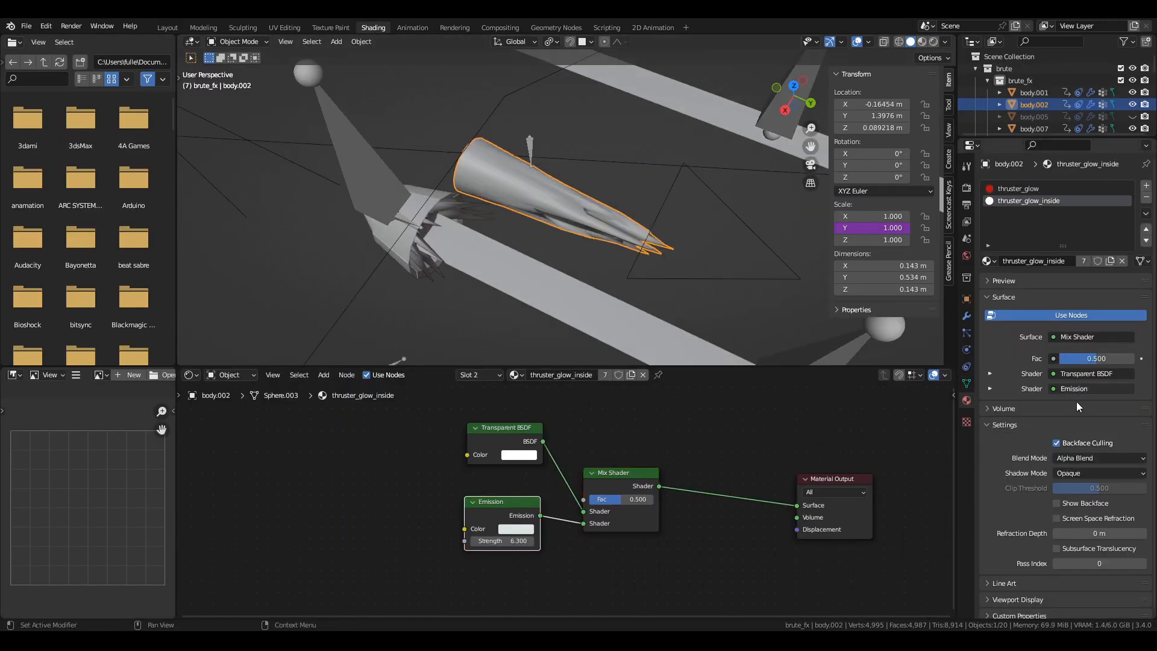
Switch the viewport to rendered shading and move sparks.004 to about X 0.080 m, Y 1.469 m and Z -0.105 m.
{"action": "key", "text": "z"}
{"action": "mouse_move", "coordinate": [709, 247]}
{"action": "middle_mouse_down"}
{"action": "mouse_move", "coordinate": [674, 221]}
{"action": "mouse_move", "coordinate": [473, 263]}
{"action": "middle_mouse_up"}
{"action": "left_click", "coordinate": [472, 263]}
{"action": "key", "text": "g"}
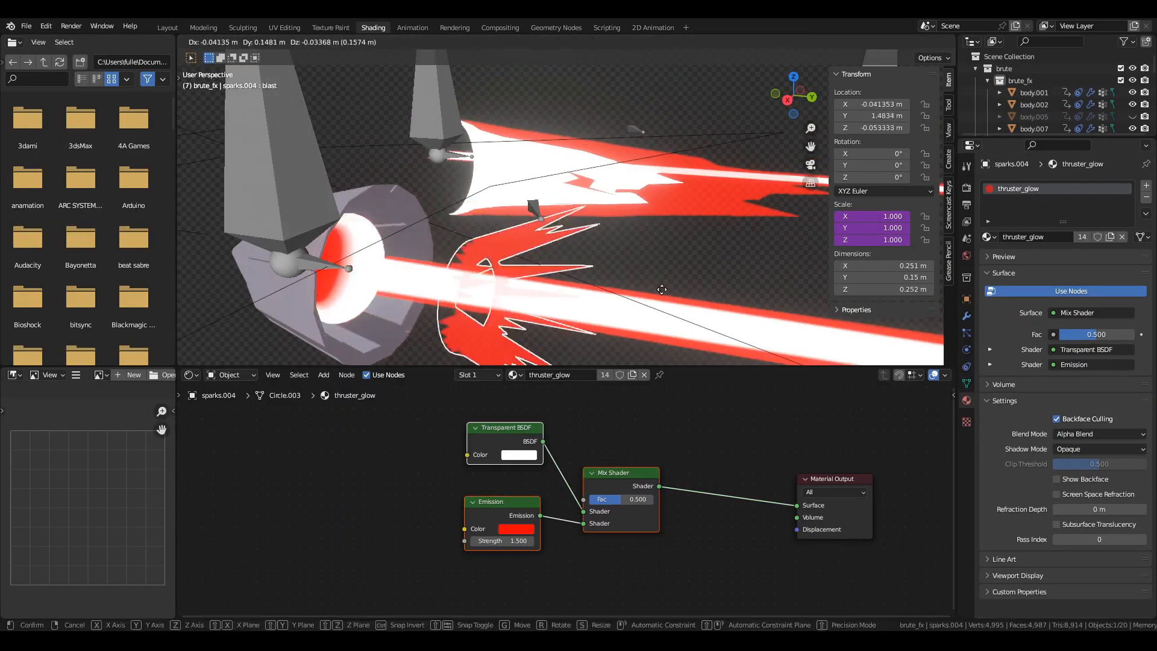
Move the thruster control bone to rescale the driven flame and spark meshes.
{"action": "left_click", "coordinate": [534, 204]}
{"action": "middle_click_drag", "start_coordinate": [534, 204], "coordinate": [603, 211]}
{"action": "key", "text": "g"}
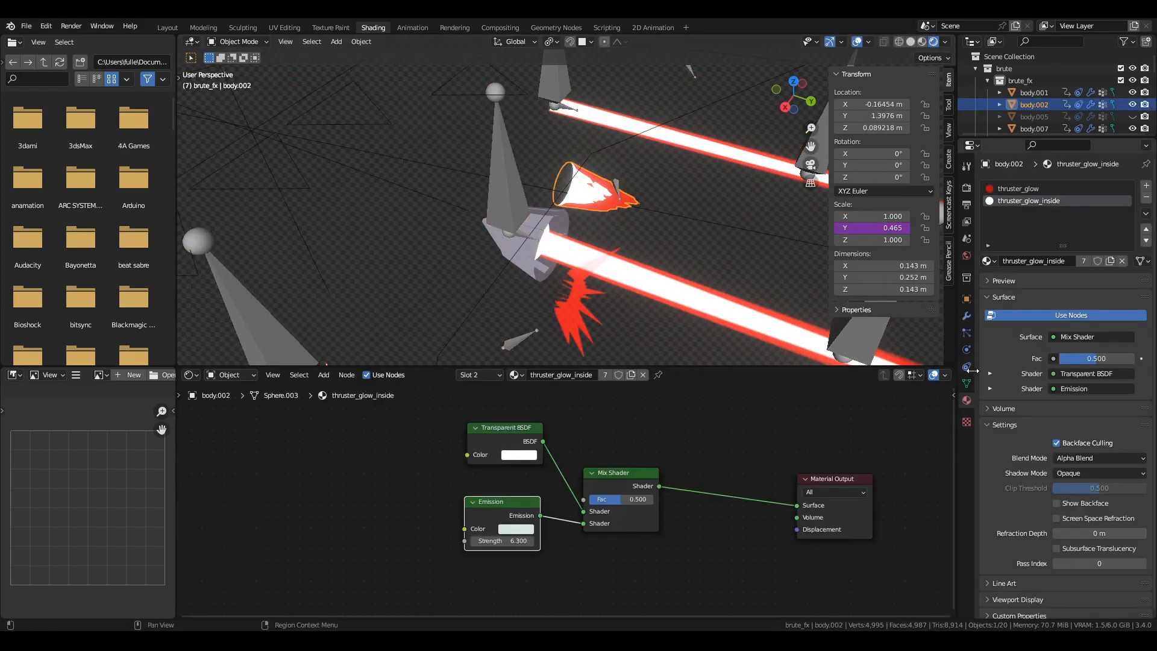
Show the Displace modifier of sparks.004 and open the driver on its Y Scale.
{"action": "left_click", "coordinate": [966, 315]}
{"action": "right_click", "coordinate": [880, 228]}
{"action": "left_click", "coordinate": [812, 281]}
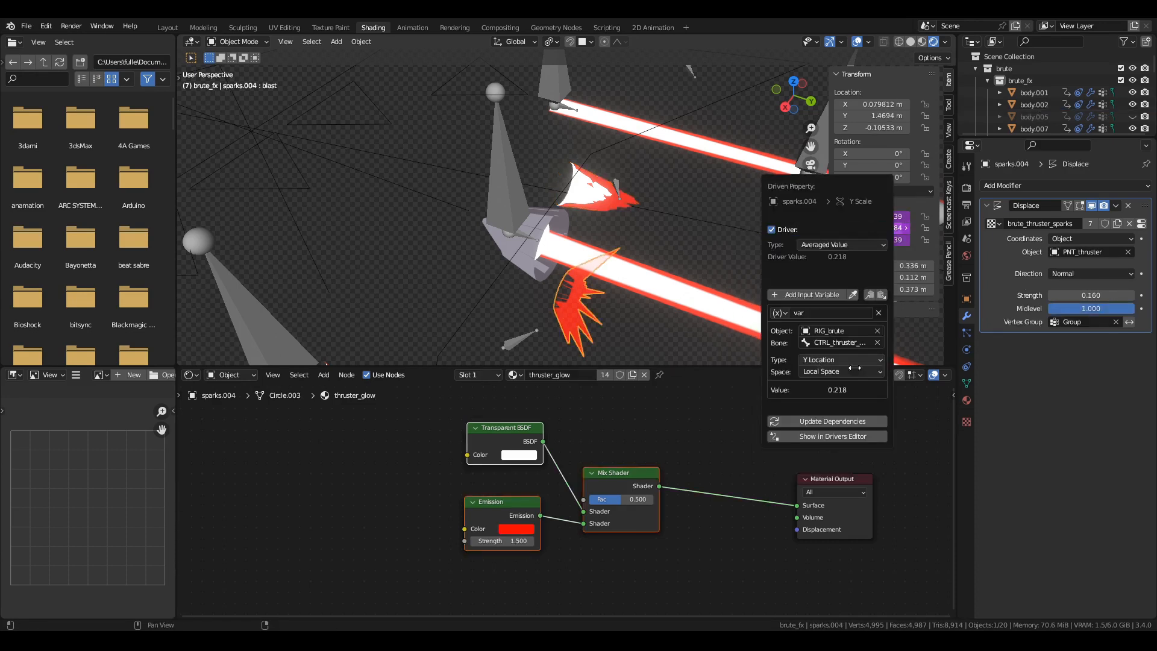
Turn off sparks.004's Displace viewport display and view its Group vertex weights and blast shape key in Weight Paint mode.
{"action": "left_click", "coordinate": [1091, 206]}
{"action": "middle_click_drag", "start_coordinate": [640, 302], "coordinate": [647, 276]}
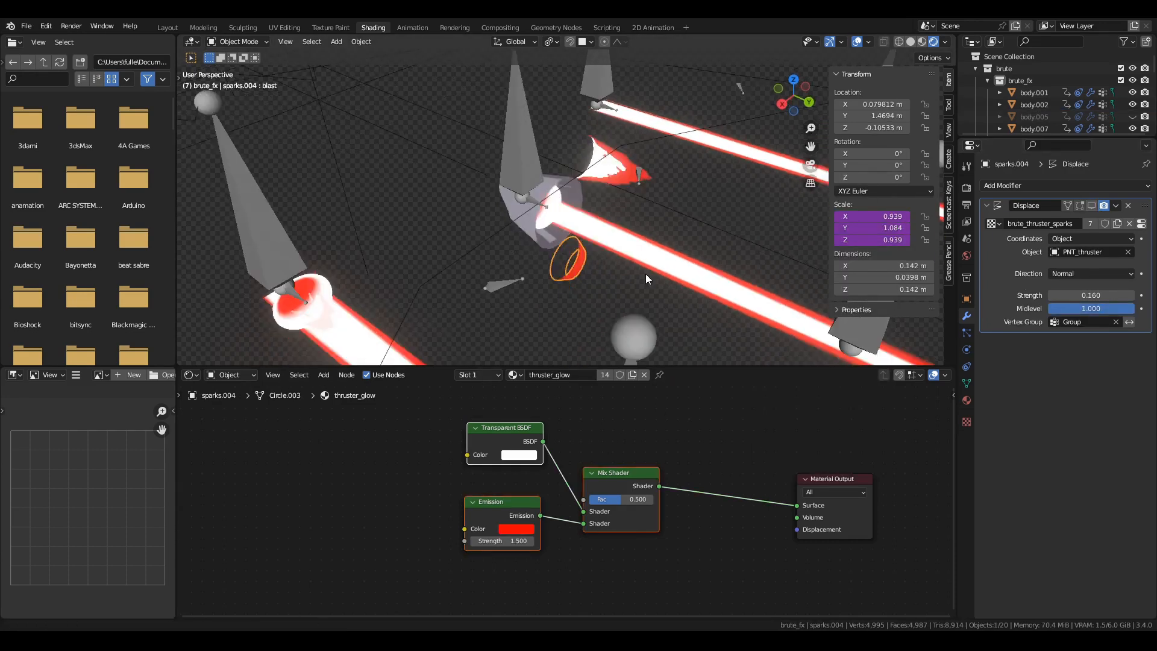
{"action": "scroll", "coordinate": [639, 272], "scroll_direction": "up", "scroll_amount": 3}
{"action": "left_click", "coordinate": [911, 42]}
{"action": "left_click", "coordinate": [966, 383]}
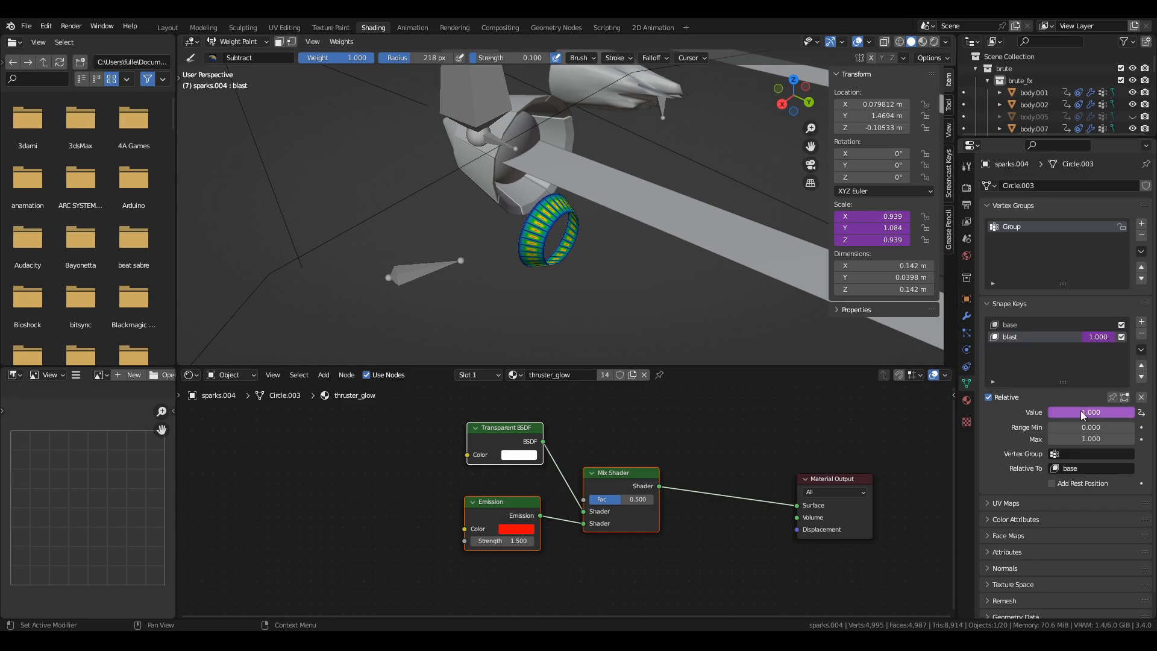
View the base and blast shape keys of sparks.004 in Edit Mode, then return to Weight Paint mode.
{"action": "key", "text": "Tab"}
{"action": "left_click", "coordinate": [1029, 354]}
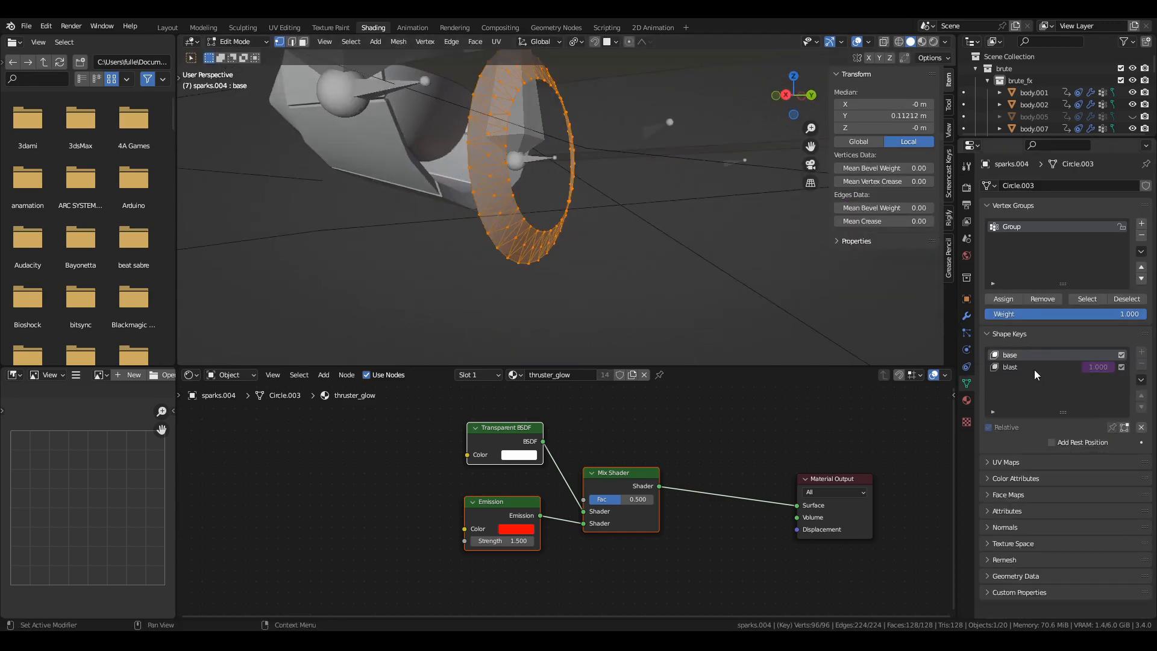
{"action": "key", "text": "Tab"}
{"action": "scroll", "coordinate": [578, 229], "scroll_direction": "down", "scroll_amount": 4}
{"action": "key", "text": "ctrl+Tab"}
{"action": "right_click", "coordinate": [1100, 410]}
{"action": "left_click", "coordinate": [1072, 442]}
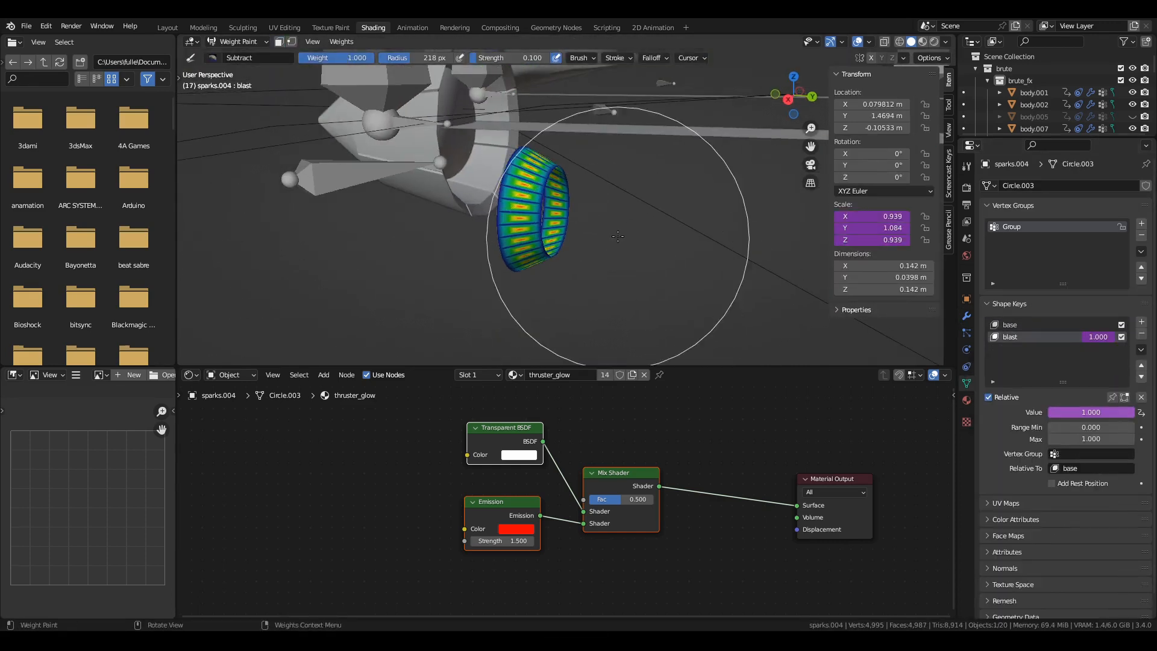
Return sparks.004 to Object Mode and turn its Displace modifier's viewport display back on.
{"action": "key", "text": "ctrl+Tab"}
{"action": "scroll", "coordinate": [618, 235], "scroll_direction": "down", "scroll_amount": 4}
{"action": "left_click", "coordinate": [966, 315]}
{"action": "left_click", "coordinate": [1091, 205]}
Select RIG_brute in Pose Mode and move CTRL_thruster_pod_mid_fx to about 0.409 m along Y.
{"action": "left_click", "coordinate": [533, 119]}
{"action": "middle_click_drag", "start_coordinate": [524, 116], "coordinate": [523, 142]}
{"action": "key", "text": "ctrl+Tab"}
{"action": "left_click", "coordinate": [493, 142]}
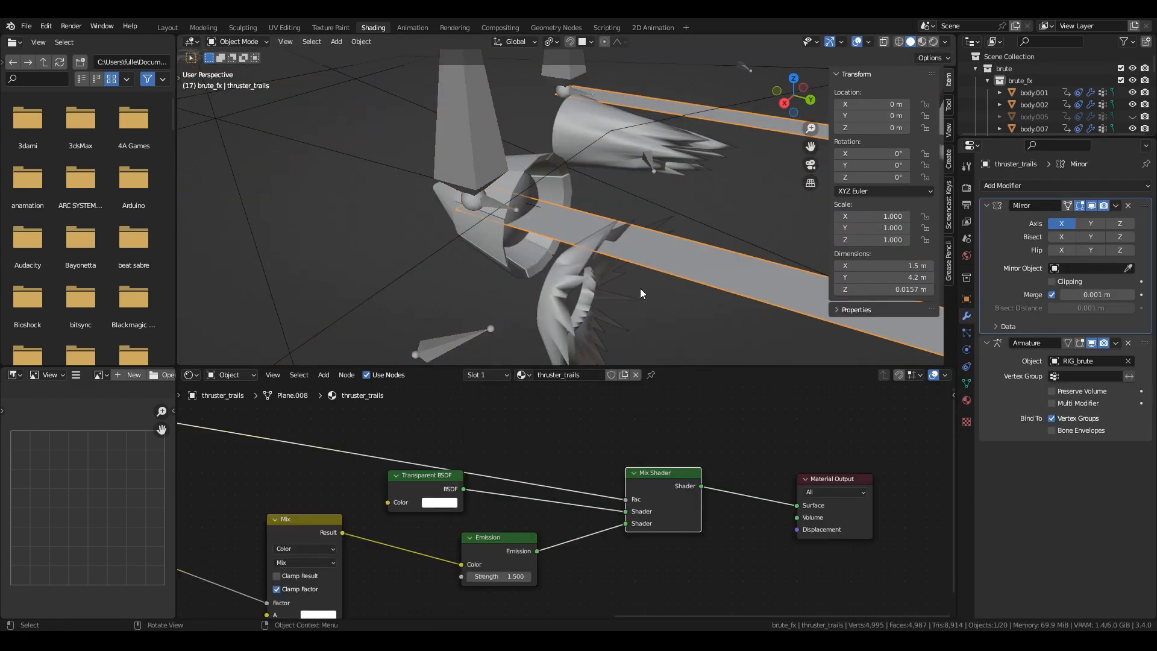
Trace the thruster_trails material nodes through to the Mix Shader, with the viewport in rendered shading.
{"action": "mouse_move", "coordinate": [577, 480]}
{"action": "middle_mouse_down"}
{"action": "mouse_move", "coordinate": [530, 476]}
{"action": "mouse_move", "coordinate": [632, 482]}
{"action": "mouse_move", "coordinate": [577, 480]}
{"action": "middle_mouse_up"}
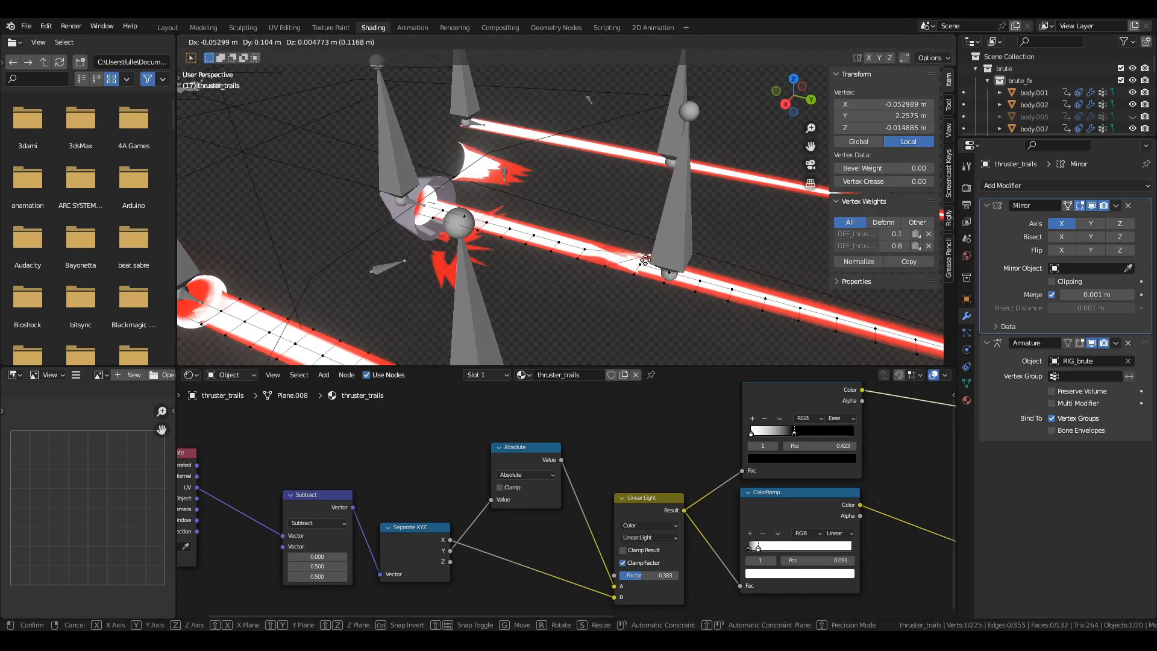
{"action": "mouse_move", "coordinate": [839, 455]}
{"action": "middle_mouse_down"}
{"action": "mouse_move", "coordinate": [674, 476]}
{"action": "mouse_move", "coordinate": [274, 476]}
{"action": "mouse_move", "coordinate": [223, 487]}
{"action": "middle_mouse_up"}
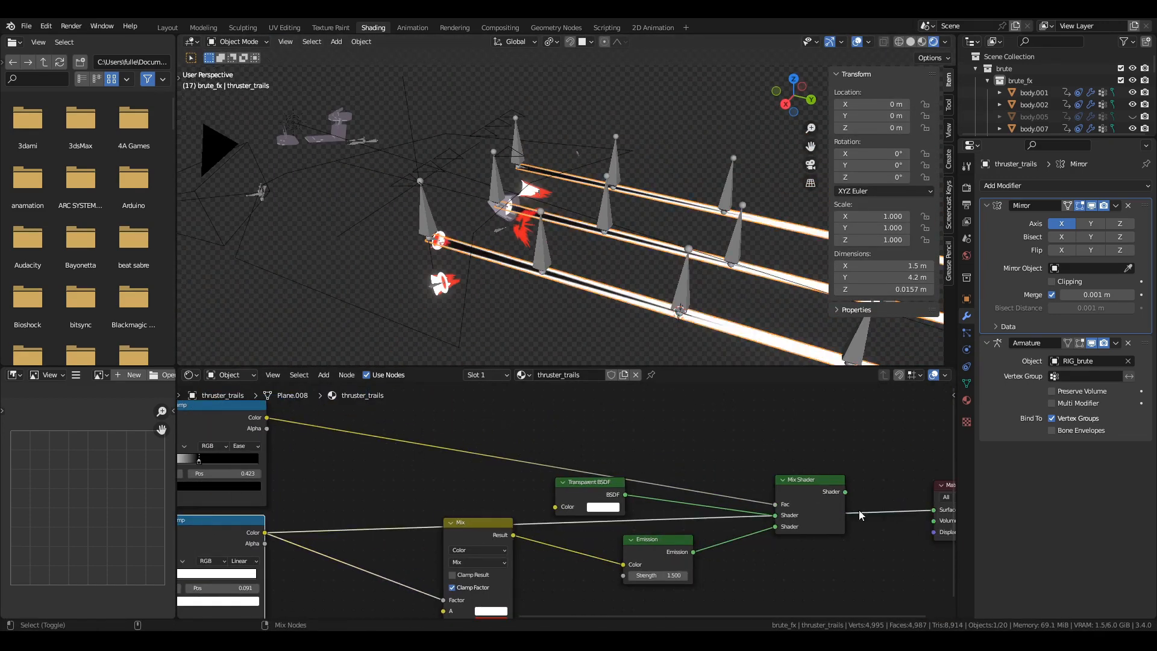
{"action": "left_click", "coordinate": [829, 505], "text": "ctrl+shift"}
{"action": "scroll", "coordinate": [561, 255], "scroll_direction": "up", "scroll_amount": 6}
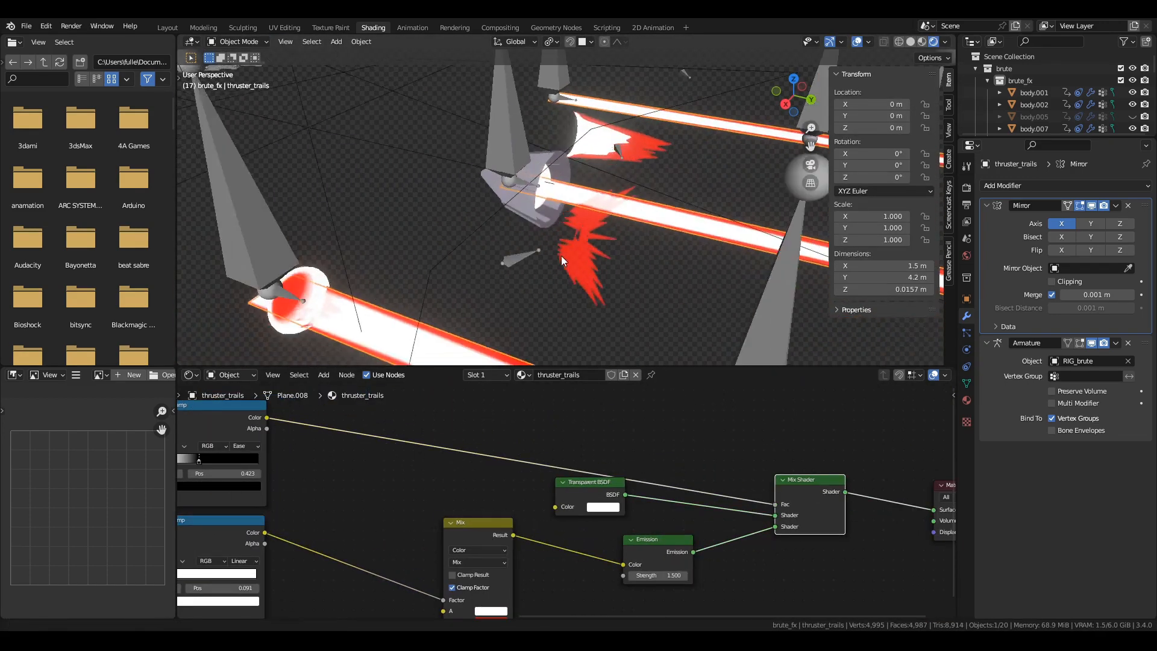
Hide the nozzle mesh around the thruster burner, then select burner.003 and view its thruster_source material nodes.
{"action": "middle_click_drag", "start_coordinate": [561, 256], "coordinate": [511, 269]}
{"action": "left_click", "coordinate": [535, 246]}
{"action": "key", "text": "h"}
{"action": "left_click", "coordinate": [530, 242]}
{"action": "scroll", "coordinate": [510, 269], "scroll_direction": "up", "scroll_amount": 4}
{"action": "scroll", "coordinate": [560, 482], "scroll_direction": "up", "scroll_amount": 1}
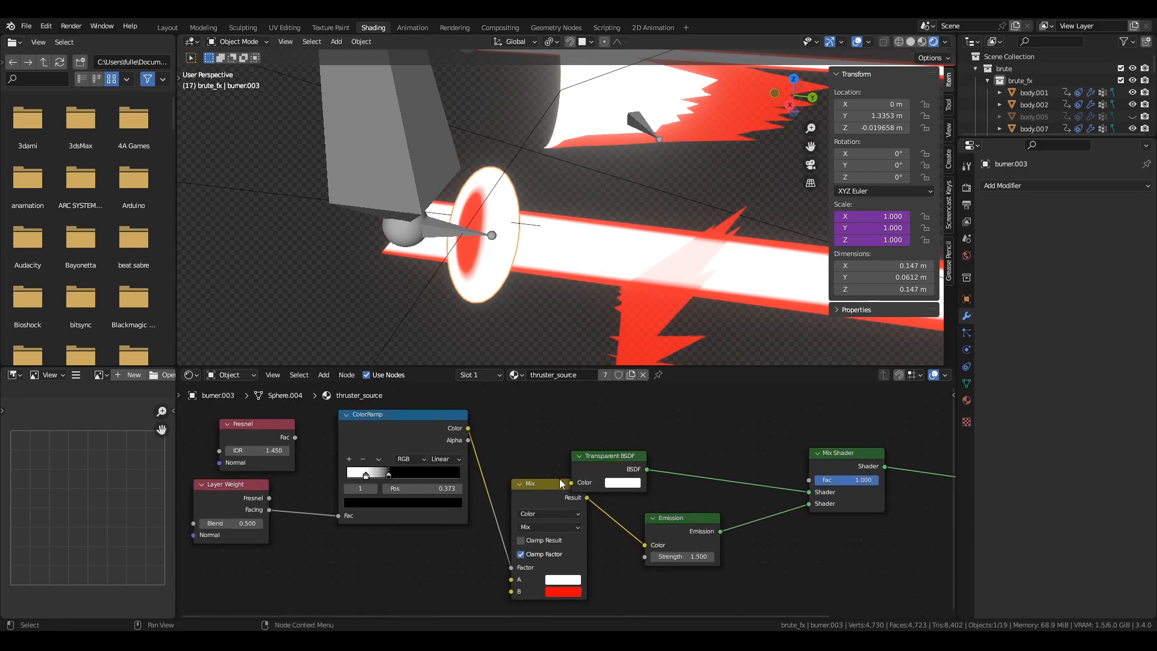
{"action": "middle_click_drag", "start_coordinate": [886, 499], "coordinate": [607, 487]}
Play and stop the animation to view the thruster effects around the burner.
{"action": "middle_click_drag", "start_coordinate": [602, 269], "coordinate": [622, 291]}
{"action": "scroll", "coordinate": [627, 253], "scroll_direction": "down", "scroll_amount": 6}
{"action": "key", "text": "space"}
{"action": "key", "text": "space"}
{"action": "scroll", "coordinate": [656, 223], "scroll_direction": "down", "scroll_amount": 3}
Select a thruster effect control, move it and scale it.
{"action": "left_click", "coordinate": [568, 140]}
{"action": "left_click", "coordinate": [543, 298]}
{"action": "key", "text": "g"}
{"action": "left_click", "coordinate": [578, 283]}
{"action": "left_click", "coordinate": [489, 259]}
{"action": "key", "text": "s"}
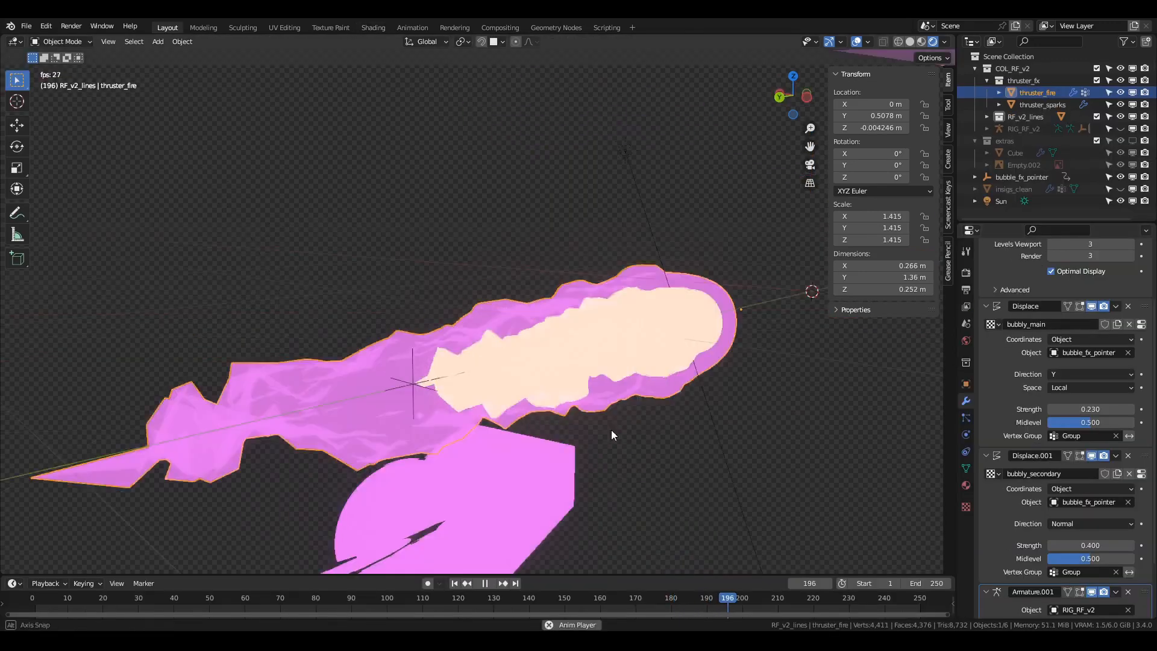
Stop the thruster_fire playback and view the flame and spark planes from different angles.
{"action": "scroll", "coordinate": [551, 457], "scroll_direction": "down", "scroll_amount": 2}
{"action": "middle_click_drag", "start_coordinate": [533, 436], "coordinate": [711, 373]}
{"action": "key", "text": "space"}
{"action": "left_click", "coordinate": [459, 331]}
{"action": "middle_click_drag", "start_coordinate": [459, 331], "coordinate": [601, 305]}
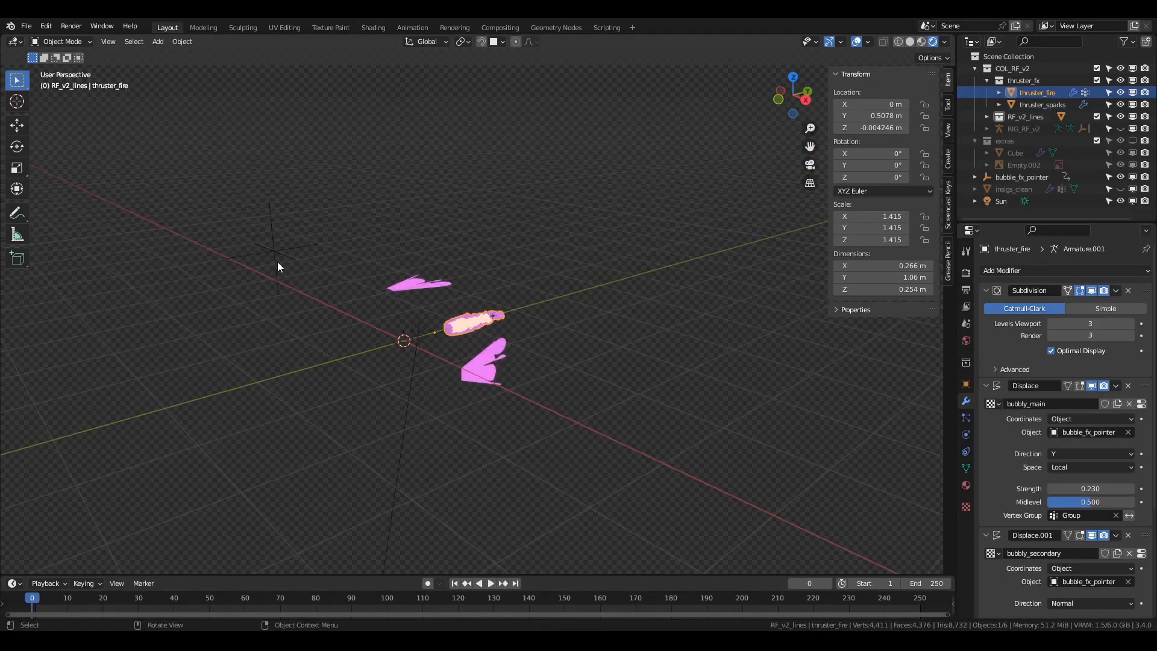
Select thruster_fire and show its vertex groups in Weight Paint mode.
{"action": "left_click", "coordinate": [277, 267]}
{"action": "left_click", "coordinate": [474, 324]}
{"action": "scroll", "coordinate": [474, 328], "scroll_direction": "up", "scroll_amount": 9}
{"action": "left_click", "coordinate": [965, 468]}
{"action": "key", "text": "ctrl+Tab"}
{"action": "middle_click_drag", "start_coordinate": [542, 349], "coordinate": [470, 349]}
{"action": "scroll", "coordinate": [470, 350], "scroll_direction": "up", "scroll_amount": 2}
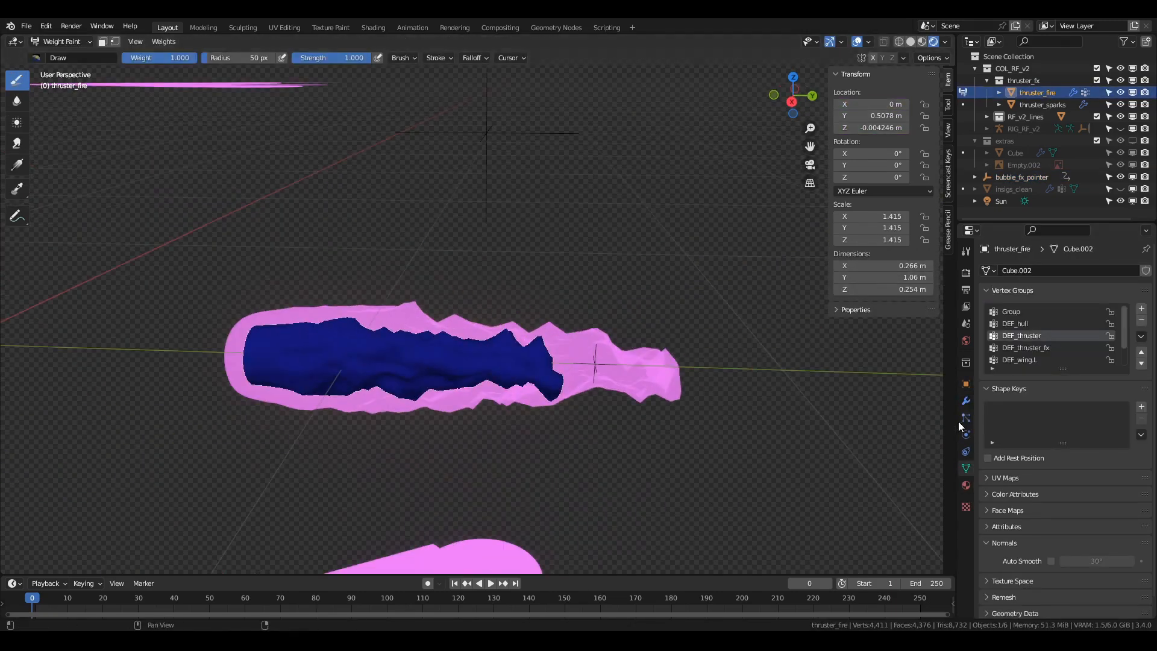
Display the weights of thruster_fire's Group vertex group with the viewport in solid shading.
{"action": "key", "text": "Tab"}
{"action": "scroll", "coordinate": [1026, 360], "scroll_direction": "up", "scroll_amount": 2}
{"action": "left_click", "coordinate": [1023, 312]}
{"action": "key", "text": "Tab"}
{"action": "middle_click_drag", "start_coordinate": [645, 340], "coordinate": [627, 356]}
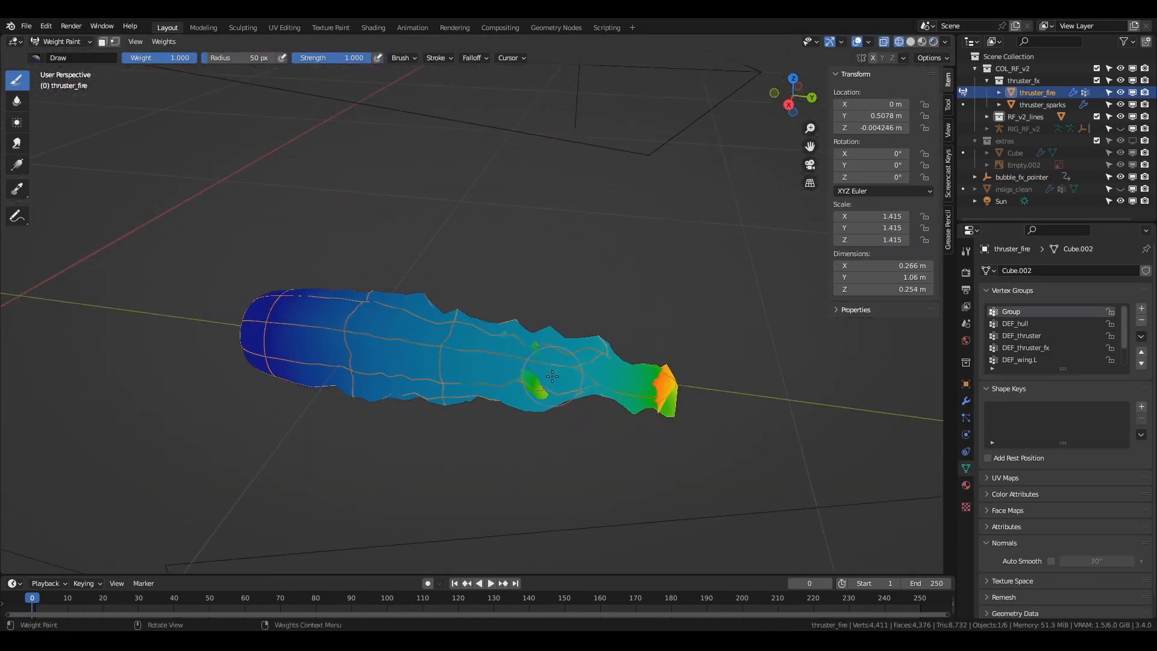
{"action": "left_click", "coordinate": [910, 42]}
Duplicate the thruster_fire mesh in Edit Mode, place the copy above the original and view both in Weight Paint mode.
{"action": "key", "text": "Tab"}
{"action": "left_click", "coordinate": [759, 396]}
{"action": "key", "text": "Tab"}
{"action": "key", "text": "Tab"}
{"action": "key", "text": "shift+d"}
{"action": "left_click", "coordinate": [728, 293]}
Play the animation with the duplicated flame, then undo the duplication and return to Object Mode.
{"action": "key", "text": "Tab"}
{"action": "middle_click_drag", "start_coordinate": [728, 292], "coordinate": [693, 337]}
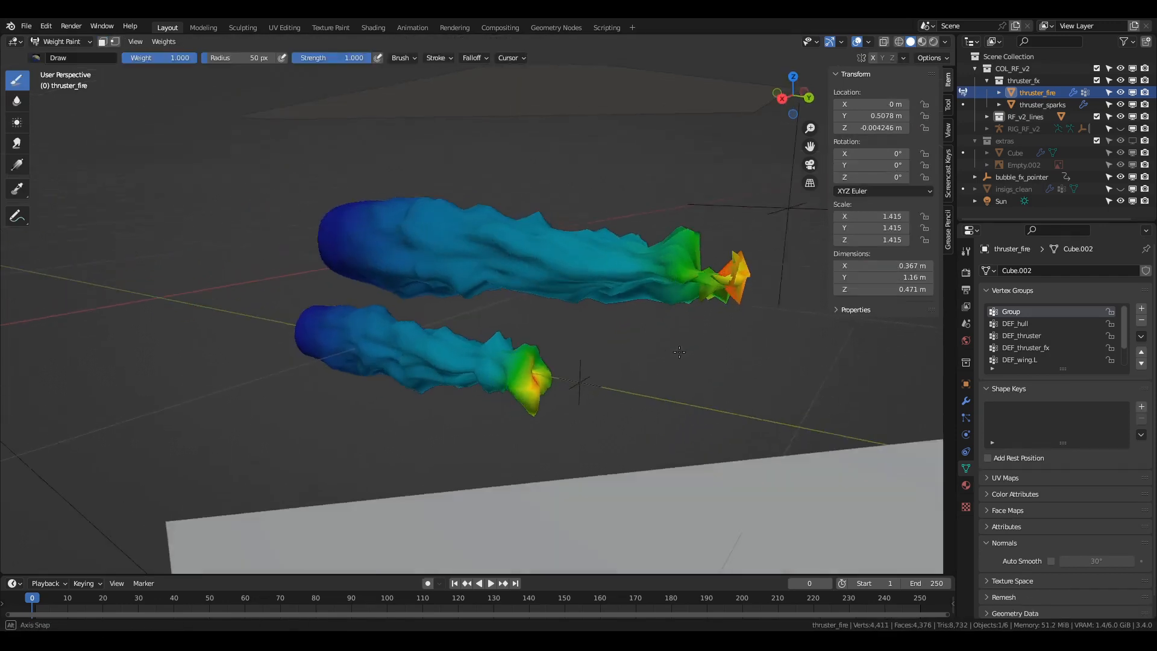
{"action": "key", "text": "shift+z"}
{"action": "key", "text": "space"}
{"action": "middle_click_drag", "start_coordinate": [679, 379], "coordinate": [664, 404]}
{"action": "key", "text": "shift+z"}
{"action": "key", "text": "ctrl+z"}
{"action": "key", "text": "Tab"}
{"action": "scroll", "coordinate": [542, 434], "scroll_direction": "down", "scroll_amount": 4}
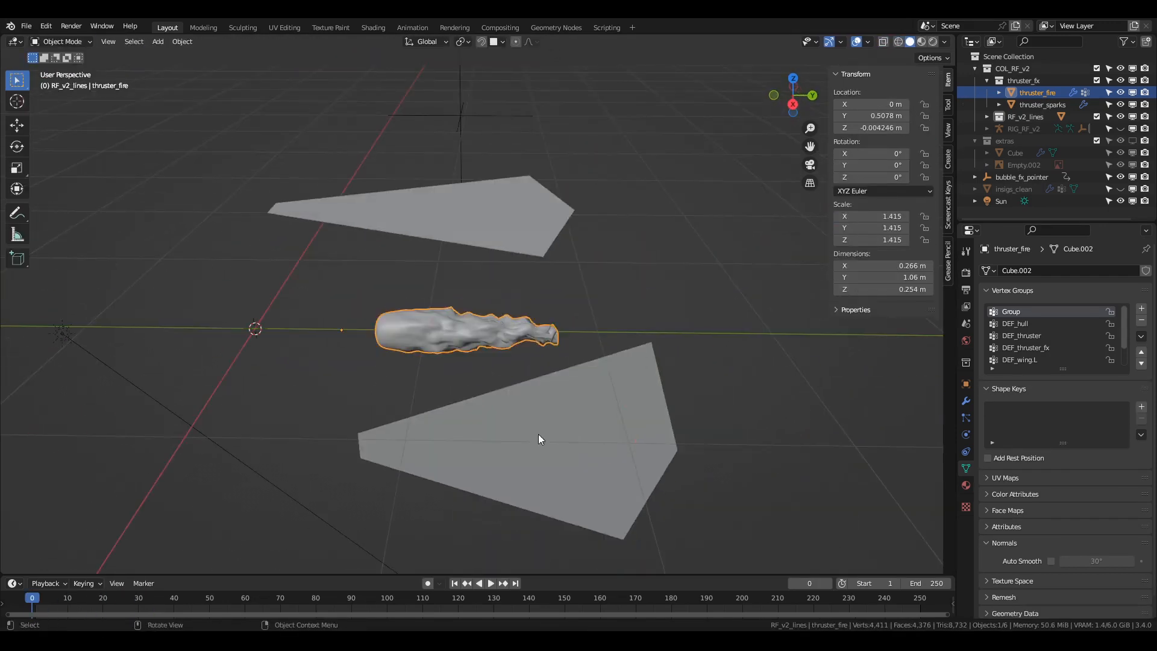
Select thruster_sparks, open the Shading workspace and play the animation in rendered shading.
{"action": "left_click", "coordinate": [539, 438]}
{"action": "key", "text": "space"}
{"action": "mouse_move", "coordinate": [542, 438]}
{"action": "middle_mouse_down"}
{"action": "mouse_move", "coordinate": [628, 452]}
{"action": "mouse_move", "coordinate": [513, 409]}
{"action": "middle_mouse_up"}
{"action": "left_click", "coordinate": [373, 28]}
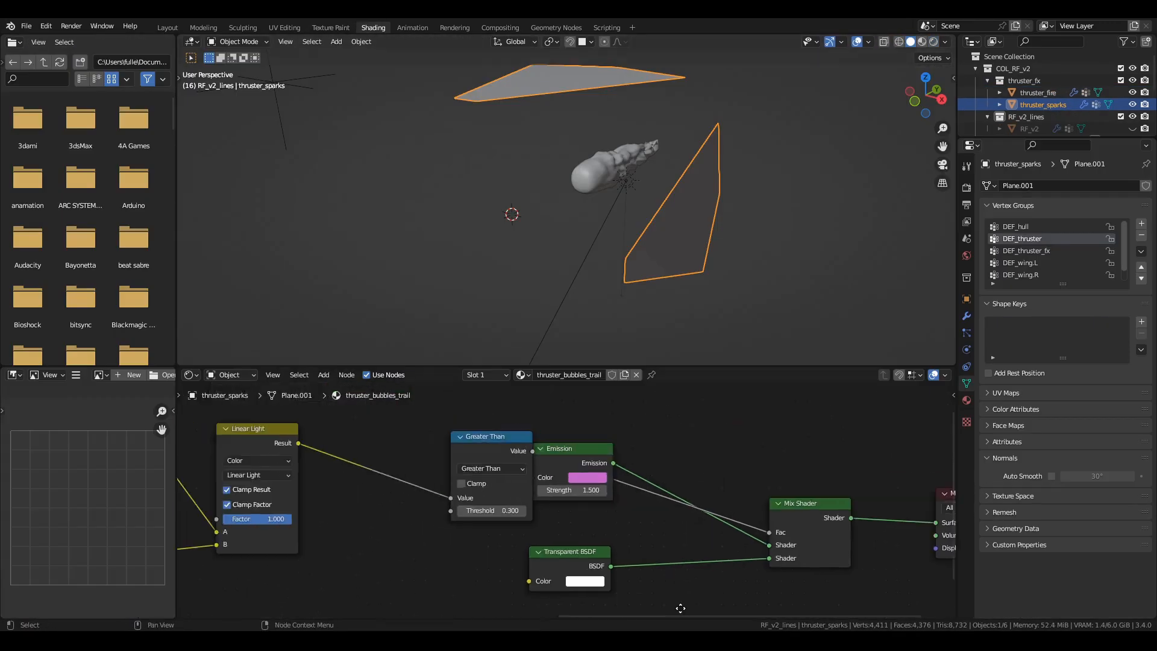
{"action": "key", "text": "space"}
{"action": "middle_click_drag", "start_coordinate": [488, 96], "coordinate": [613, 329]}
{"action": "key", "text": "z"}
{"action": "key", "text": "space"}
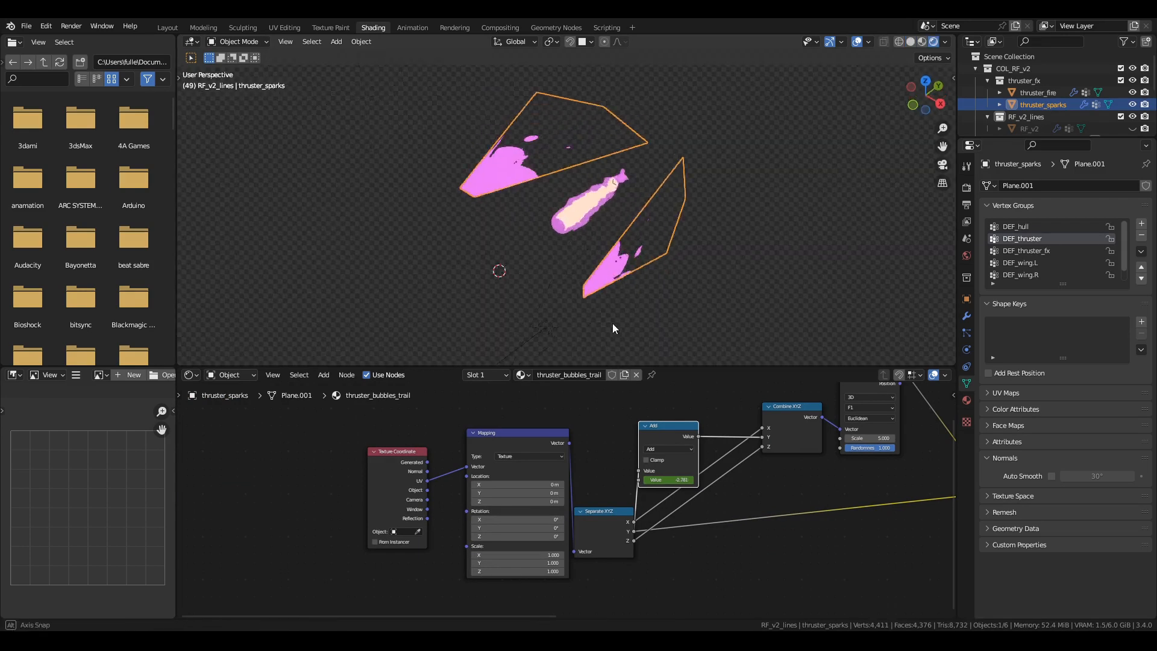
Preview the Voronoi Texture and Linear Light outputs of the thruster_bubbles_trail material on the spark planes.
{"action": "middle_click_drag", "start_coordinate": [744, 492], "coordinate": [549, 503]}
{"action": "left_click", "coordinate": [598, 439], "text": "ctrl+shift"}
{"action": "middle_click_drag", "start_coordinate": [631, 434], "coordinate": [576, 484]}
{"action": "scroll", "coordinate": [554, 489], "scroll_direction": "up", "scroll_amount": 2}
{"action": "left_click", "coordinate": [634, 440], "text": "ctrl+shift"}
{"action": "left_click", "coordinate": [633, 438], "text": "ctrl+shift"}
{"action": "middle_click_drag", "start_coordinate": [744, 490], "coordinate": [537, 478]}
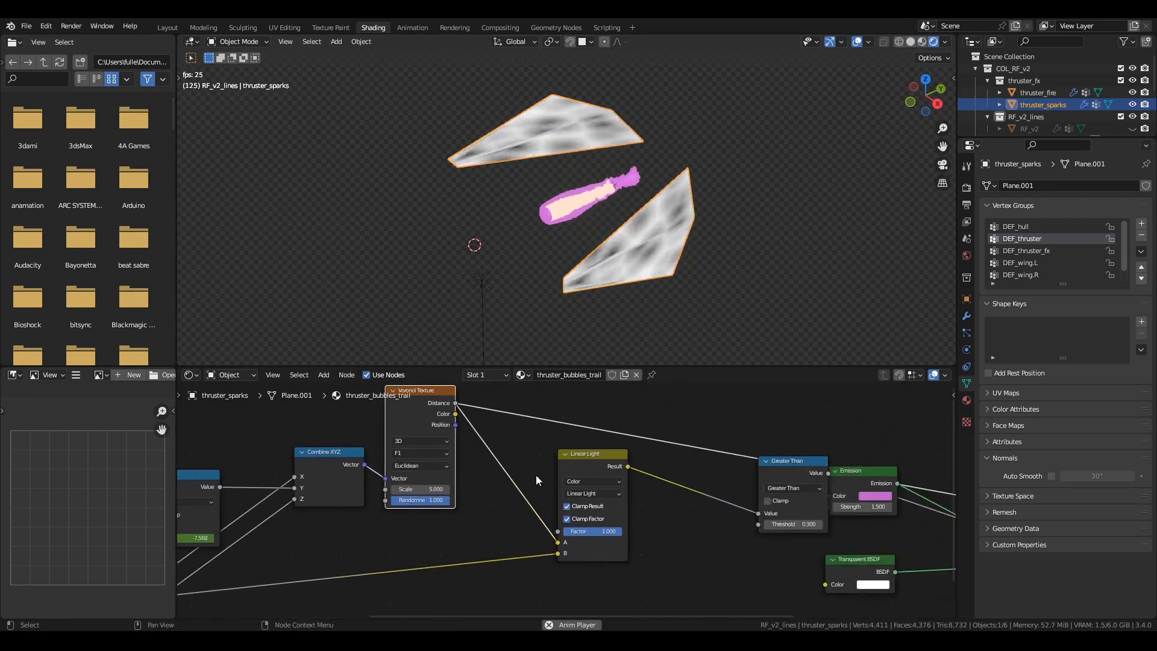
{"action": "left_click", "coordinate": [578, 467], "text": "ctrl+shift"}
{"action": "middle_click_drag", "start_coordinate": [705, 512], "coordinate": [507, 485]}
{"action": "left_click_drag", "start_coordinate": [577, 459], "coordinate": [516, 498]}
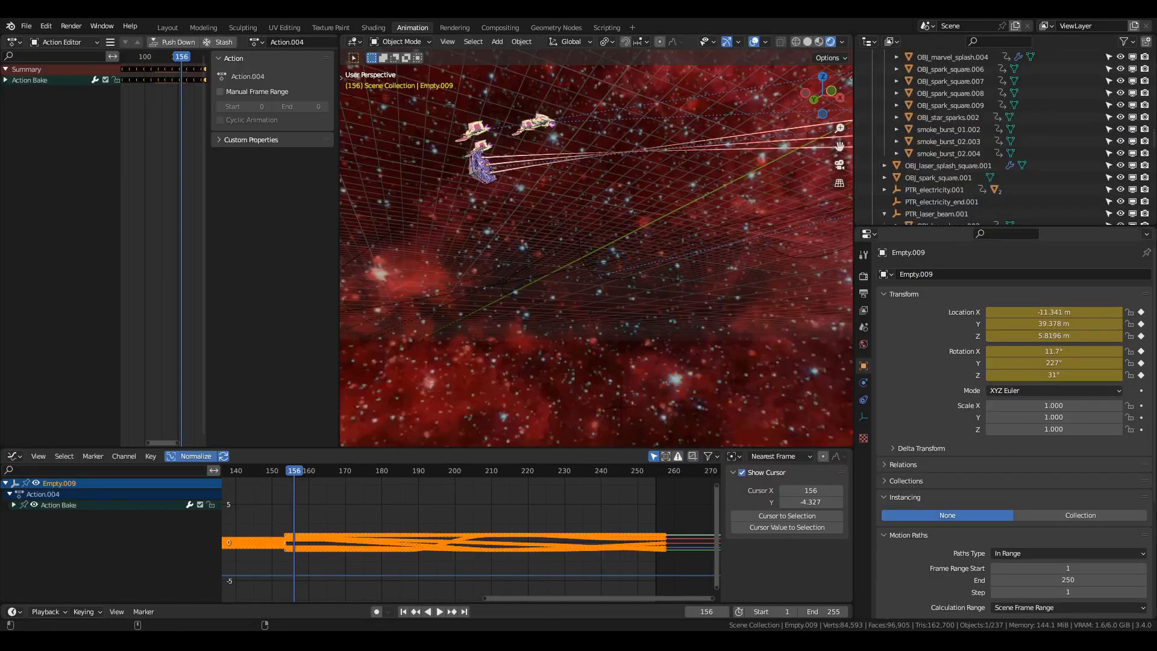
Play the spaceship scene from frame 156 to frame 231 and select the thruster_trails mesh.
{"action": "key", "text": "space"}
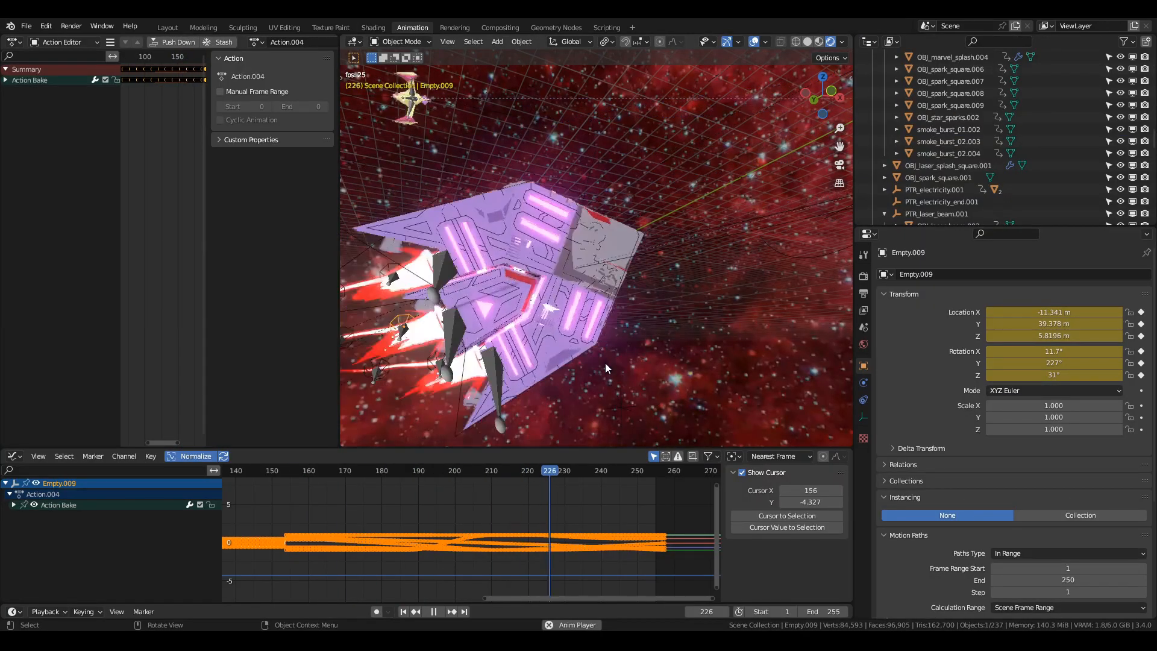
{"action": "key", "text": "space"}
{"action": "middle_click_drag", "start_coordinate": [604, 363], "coordinate": [609, 380]}
{"action": "scroll", "coordinate": [608, 361], "scroll_direction": "down", "scroll_amount": 2}
{"action": "scroll", "coordinate": [612, 359], "scroll_direction": "up", "scroll_amount": 2}
{"action": "left_click", "coordinate": [615, 357]}
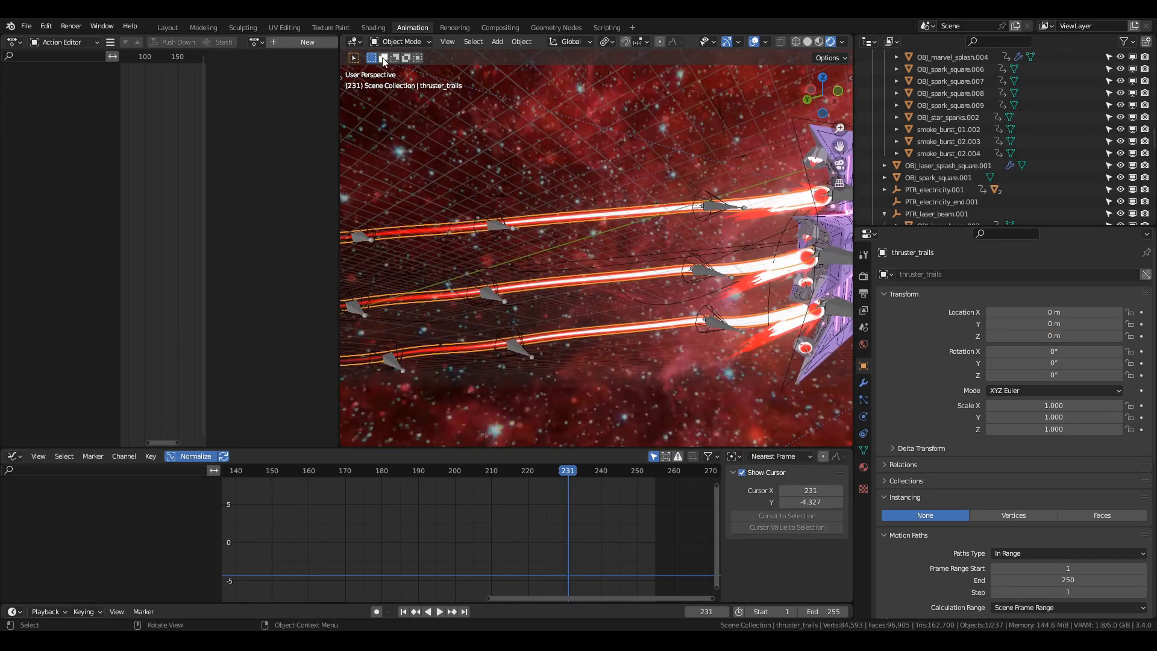
Open the Shading workspace, set the shader type to Object and view the thruster_trails material nodes.
{"action": "left_click", "coordinate": [371, 28]}
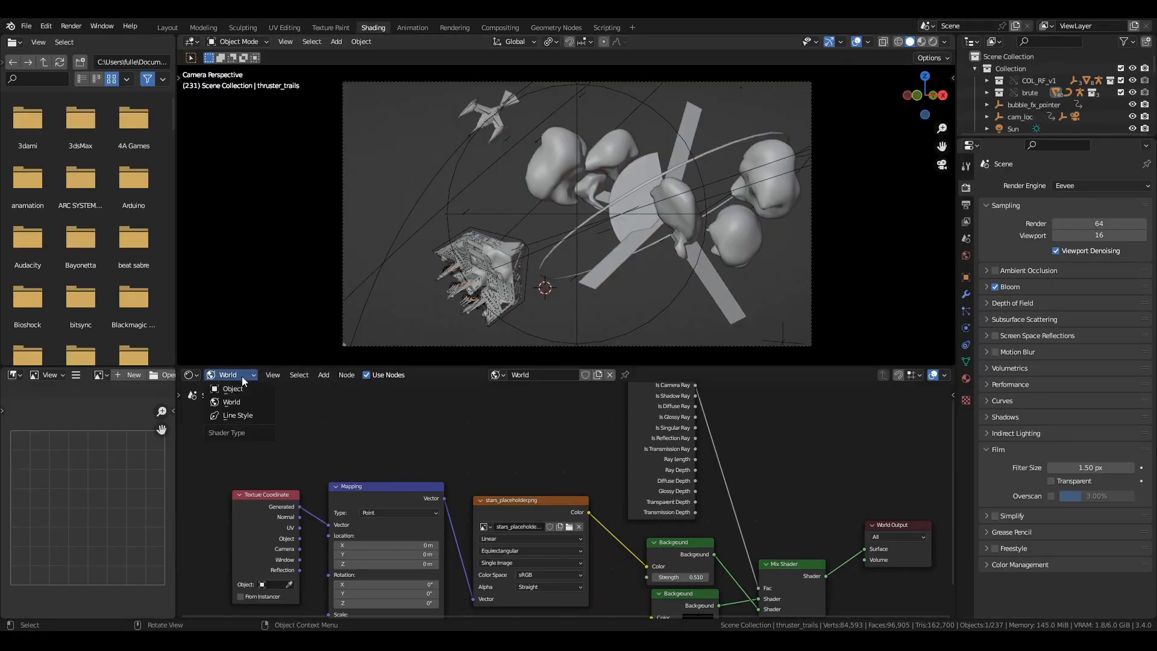
{"action": "left_click", "coordinate": [233, 390]}
{"action": "scroll", "coordinate": [508, 475], "scroll_direction": "down", "scroll_amount": 1}
{"action": "middle_click_drag", "start_coordinate": [509, 475], "coordinate": [283, 421]}
{"action": "scroll", "coordinate": [476, 461], "scroll_direction": "up", "scroll_amount": 2}
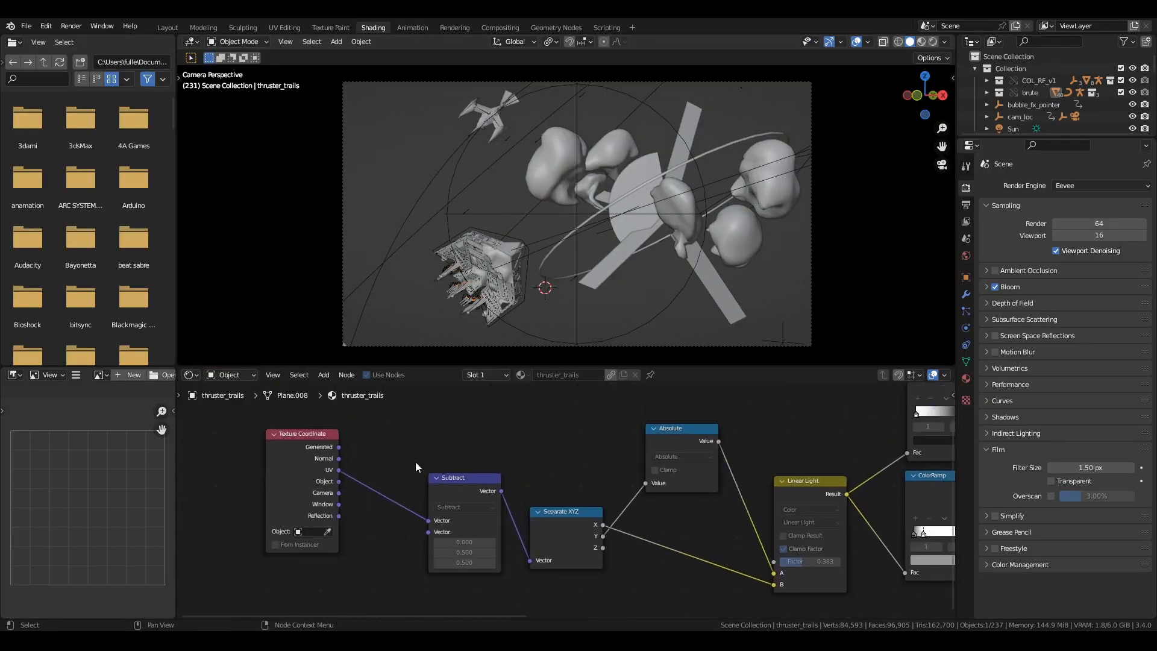
{"action": "middle_click_drag", "start_coordinate": [625, 418], "coordinate": [465, 447]}
Frame the thruster trails in the viewport and switch it to rendered shading.
{"action": "key", "text": "KP_Decimal"}
{"action": "middle_click_drag", "start_coordinate": [477, 289], "coordinate": [461, 253]}
{"action": "scroll", "coordinate": [486, 276], "scroll_direction": "up", "scroll_amount": 3}
{"action": "key", "text": "z"}
{"action": "scroll", "coordinate": [461, 253], "scroll_direction": "up", "scroll_amount": 3}
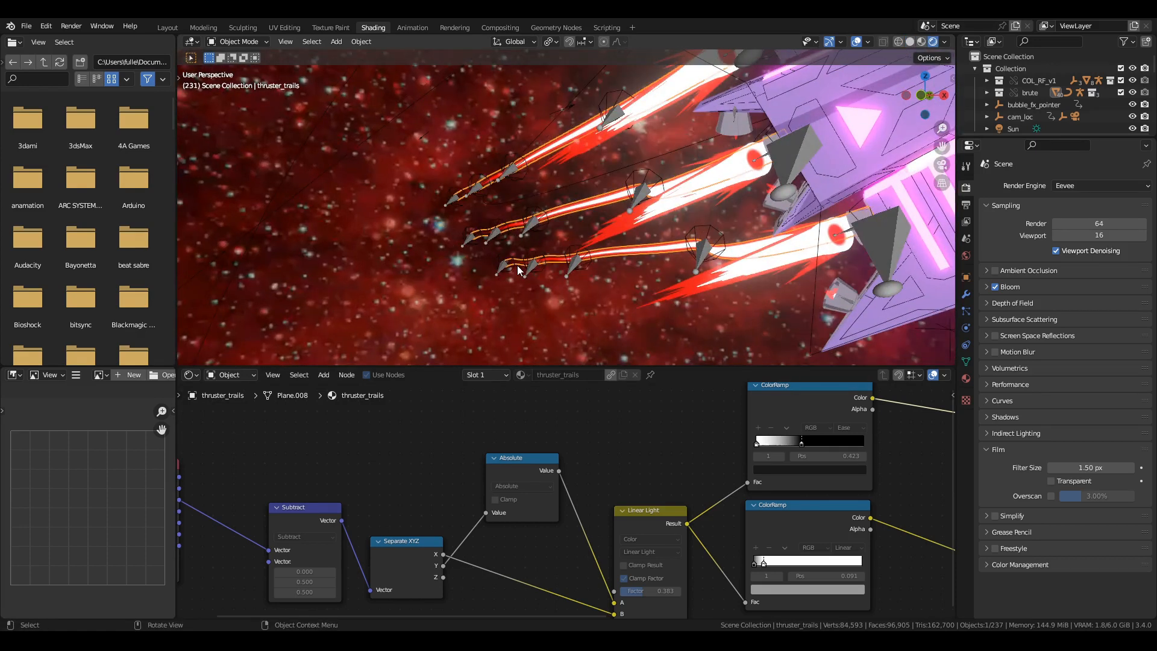
View the scene through the camera and advance the animation to frame 254.
{"action": "key", "text": "KP_0"}
{"action": "key", "text": "Right"}
{"action": "key", "text": "Right"}
{"action": "key", "text": "Right"}
{"action": "key", "text": "Right"}
{"action": "key", "text": "Right"}
{"action": "key", "text": "Right"}
{"action": "key", "text": "Right"}
{"action": "key", "text": "Right"}
{"action": "key", "text": "Right"}
{"action": "key", "text": "Right"}
{"action": "key", "text": "Right"}
{"action": "key", "text": "Right"}
{"action": "key", "text": "Right"}
{"action": "key", "text": "Right"}
{"action": "key", "text": "Right"}
{"action": "key", "text": "Right"}
{"action": "key", "text": "Right"}
{"action": "key", "text": "Right"}
{"action": "key", "text": "Right"}
{"action": "key", "text": "Right"}
{"action": "key", "text": "Right"}
{"action": "scroll", "coordinate": [584, 473], "scroll_direction": "down", "scroll_amount": 2}
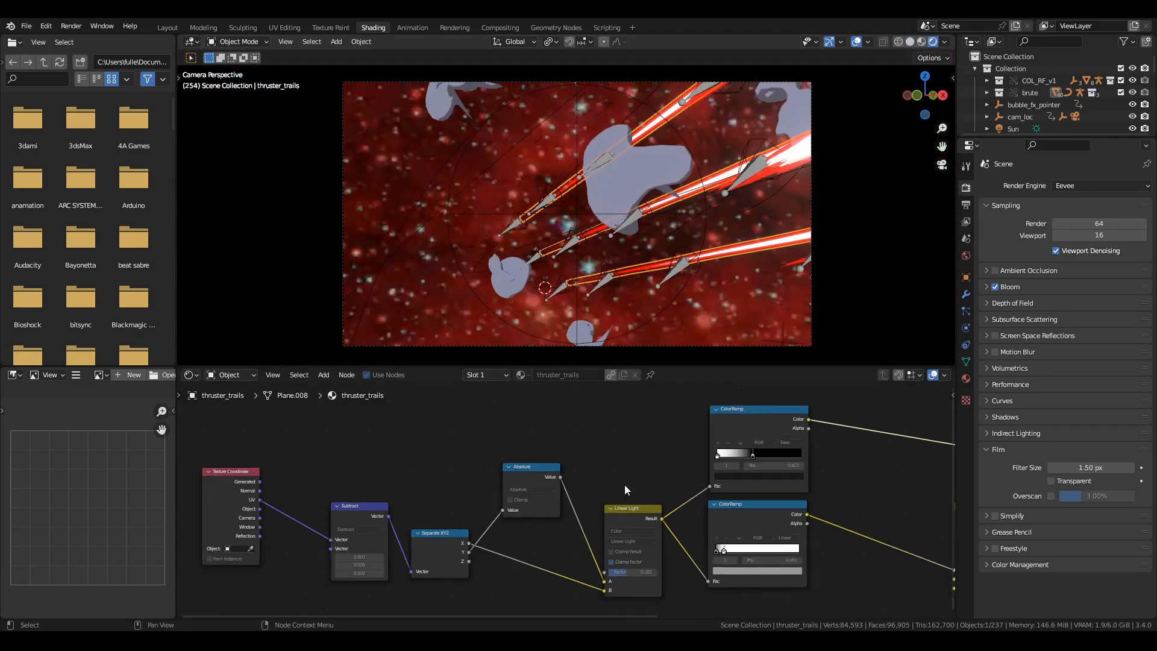
Examine the thruster_trails node chain in both directions between the UV Texture Coordinate input and the final shader nodes.
{"action": "scroll", "coordinate": [714, 484], "scroll_direction": "up", "scroll_amount": 1}
{"action": "middle_click_drag", "start_coordinate": [625, 485], "coordinate": [323, 495]}
{"action": "scroll", "coordinate": [713, 483], "scroll_direction": "up", "scroll_amount": 1}
{"action": "middle_click_drag", "start_coordinate": [783, 497], "coordinate": [842, 485]}
{"action": "middle_click_drag", "start_coordinate": [295, 504], "coordinate": [741, 507]}
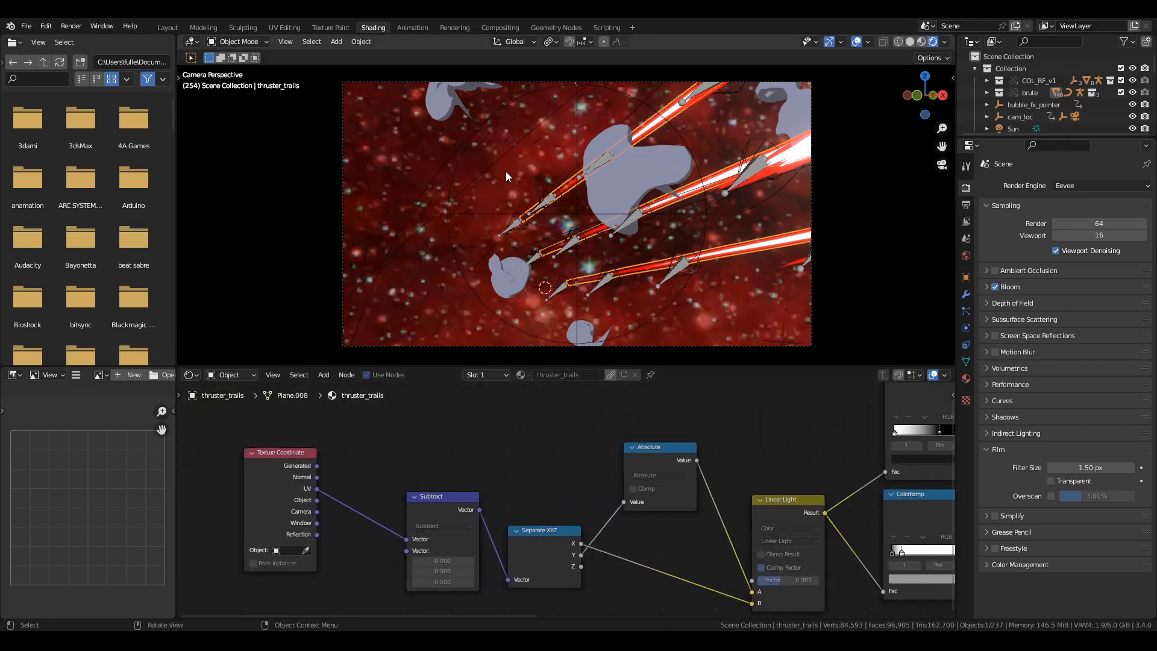
Open the Animation workspace and select the trail empty Empty.012.
{"action": "left_click", "coordinate": [412, 27]}
{"action": "left_click_drag", "start_coordinate": [617, 497], "coordinate": [574, 482]}
{"action": "left_click", "coordinate": [626, 266]}
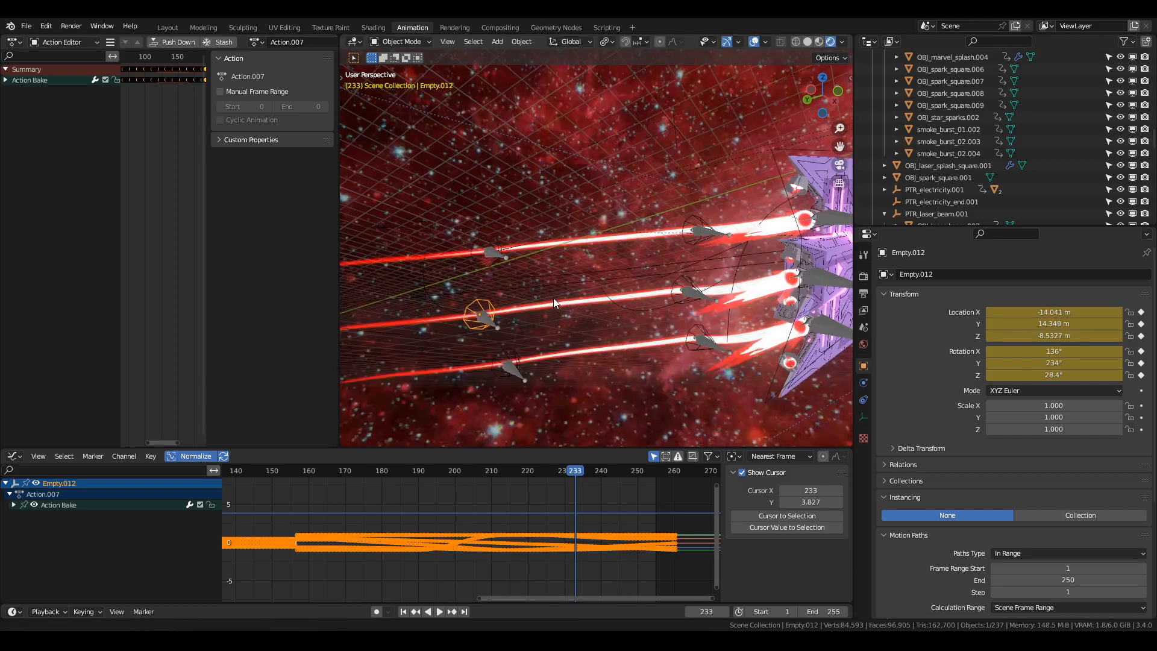
Try to shift the baked keys of Empty.011 and its two matching trail empties 27 frames forward.
{"action": "left_click", "coordinate": [463, 277]}
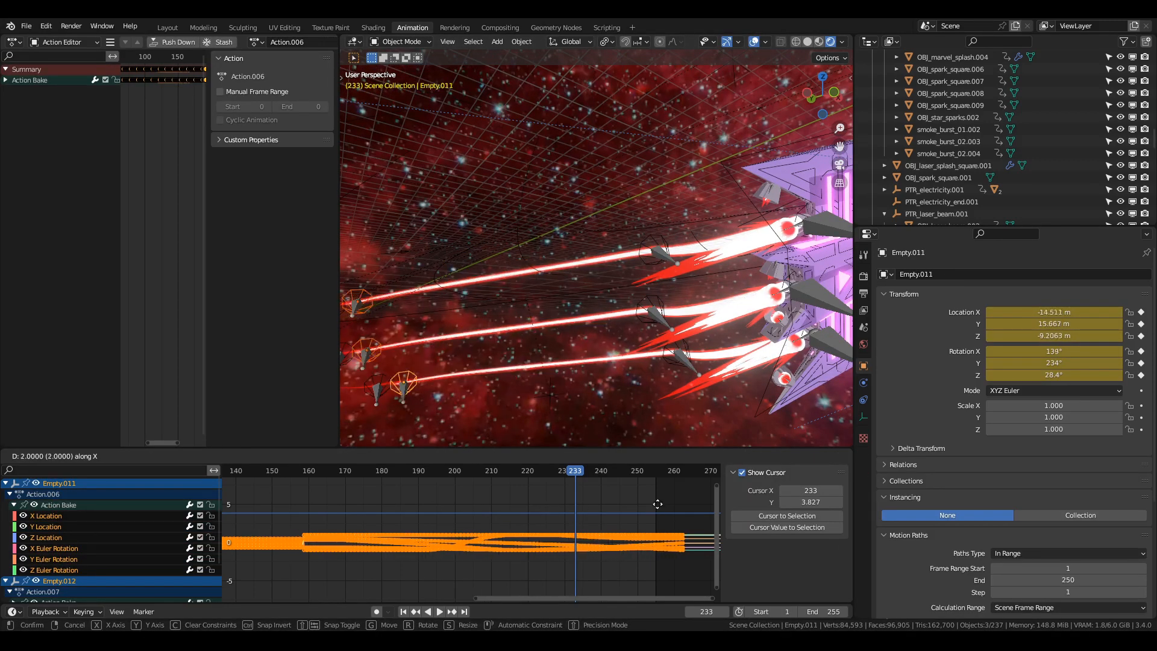
{"action": "key", "text": "g"}
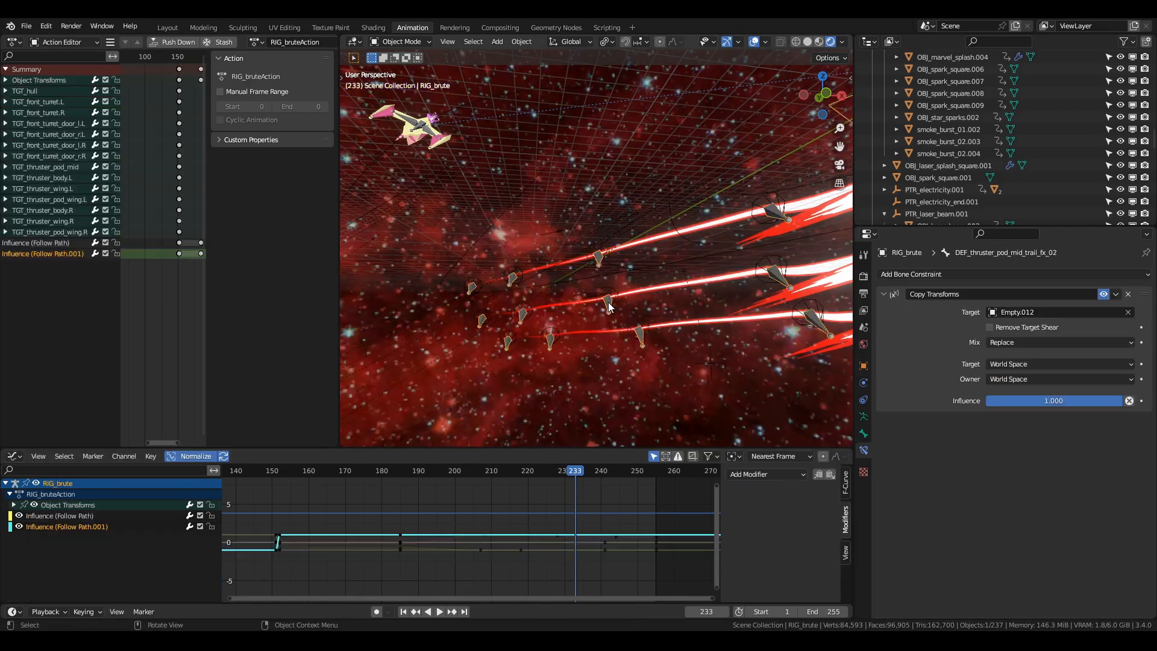
{"action": "middle_click_drag", "start_coordinate": [608, 306], "coordinate": [622, 324]}
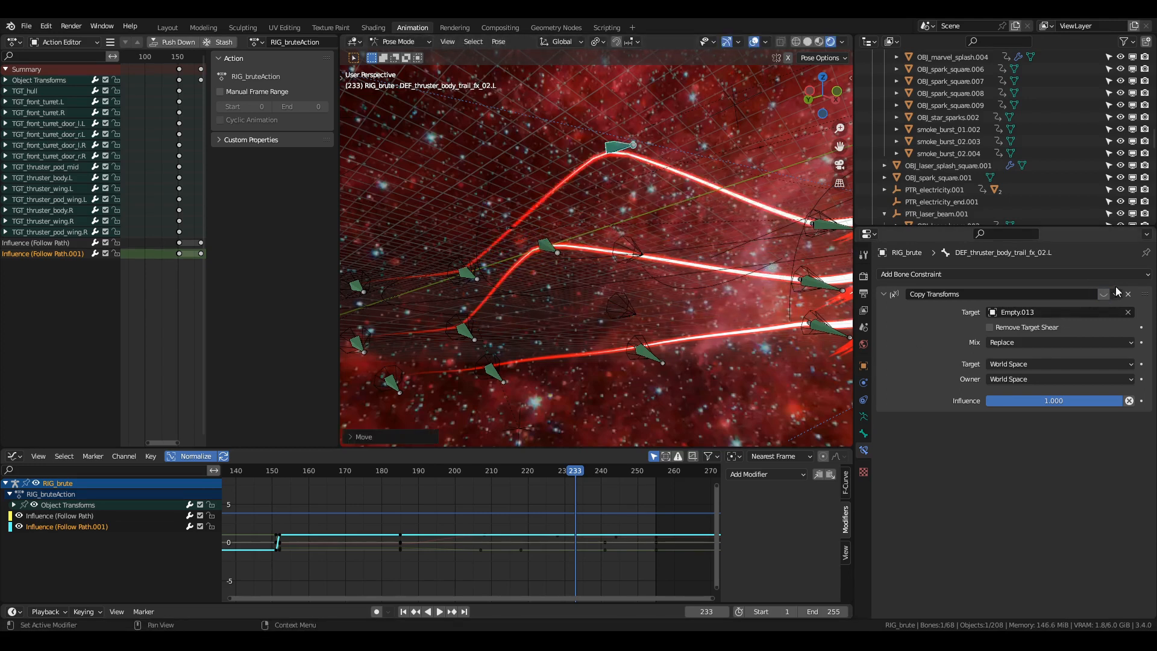
Select the row of three trail empties containing Empty.012 and Empty.013, and try to shift their baked keys.
{"action": "middle_click_drag", "start_coordinate": [652, 347], "coordinate": [616, 280]}
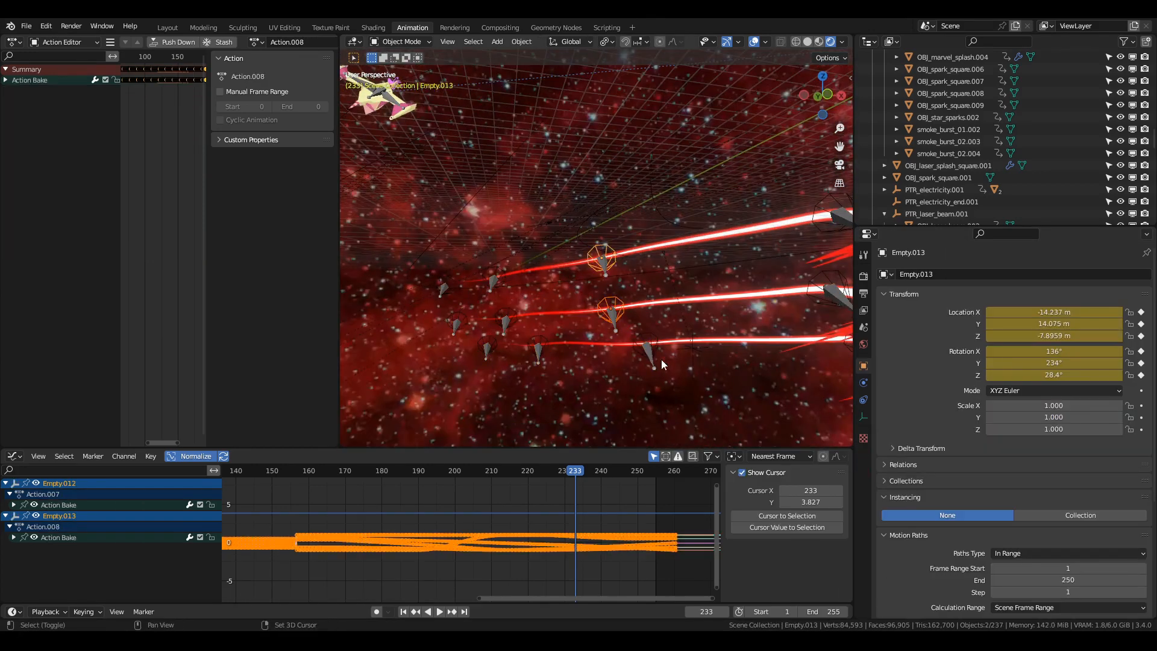
{"action": "left_click", "coordinate": [653, 348], "text": "shift"}
{"action": "key", "text": "g"}
{"action": "right_click", "coordinate": [559, 366]}
Select Empty.007 close to the thrusters and try to shift its baked animation keys.
{"action": "middle_click_drag", "start_coordinate": [660, 355], "coordinate": [538, 316]}
{"action": "left_click", "coordinate": [663, 287]}
{"action": "left_click", "coordinate": [718, 241]}
{"action": "left_click", "coordinate": [716, 225]}
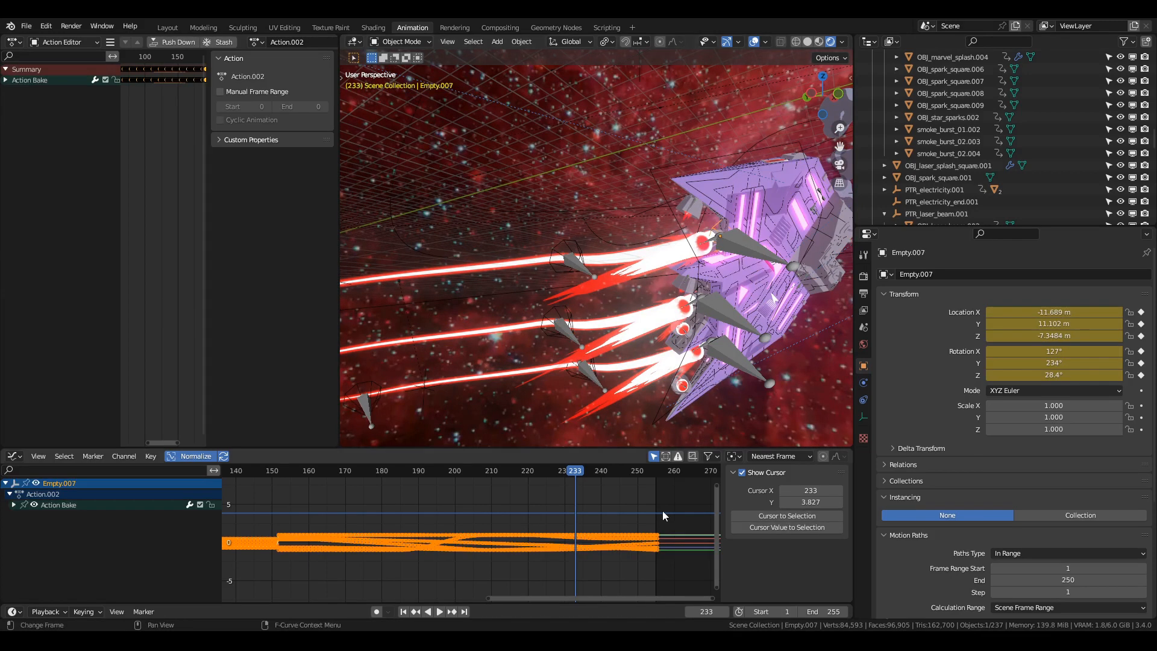
{"action": "middle_click_drag", "start_coordinate": [550, 303], "coordinate": [728, 277]}
{"action": "key", "text": "g"}
{"action": "right_click", "coordinate": [551, 202]}
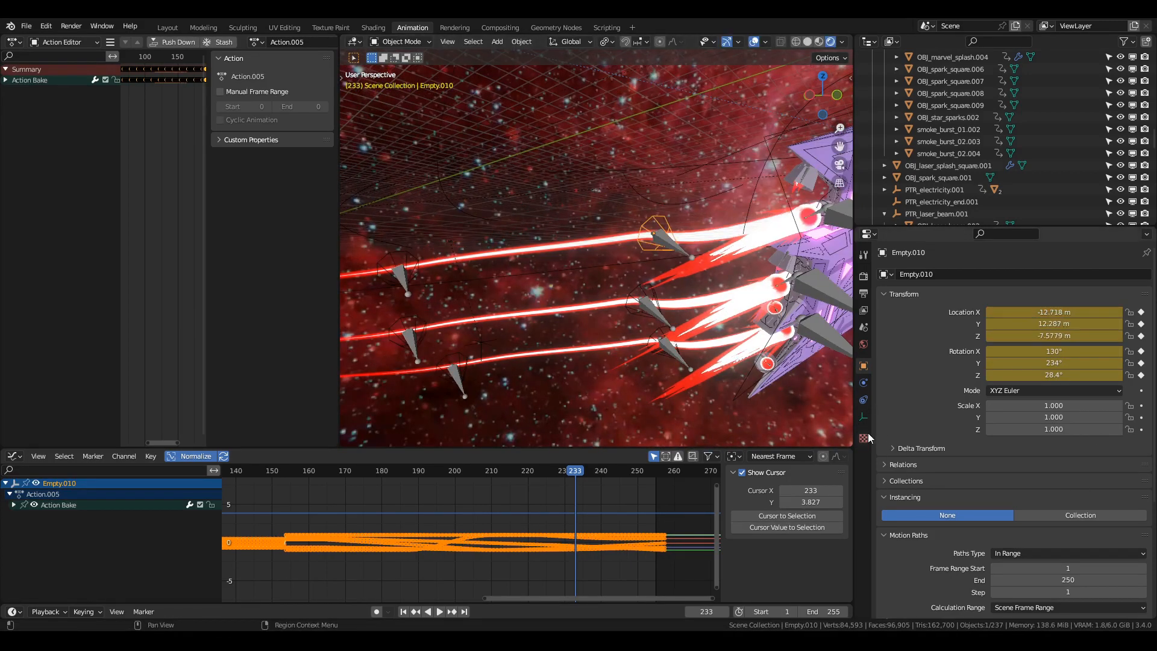
Show Empty.010's object constraints and open Bake Action for frames 1 to 255 with Object bake data and Visual Keying toggled.
{"action": "left_click", "coordinate": [864, 399]}
{"action": "left_click", "coordinate": [683, 258]}
{"action": "left_click", "coordinate": [647, 251]}
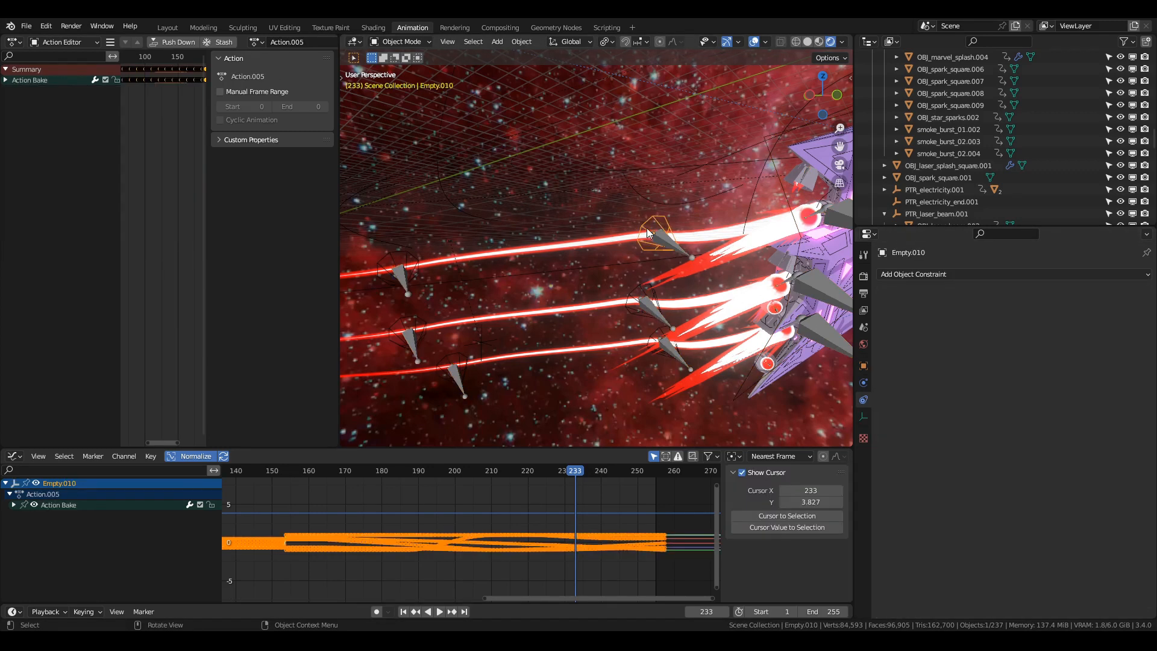
{"action": "key", "text": "F3"}
{"action": "type", "text": "bake ar"}
{"action": "key", "text": "Return"}
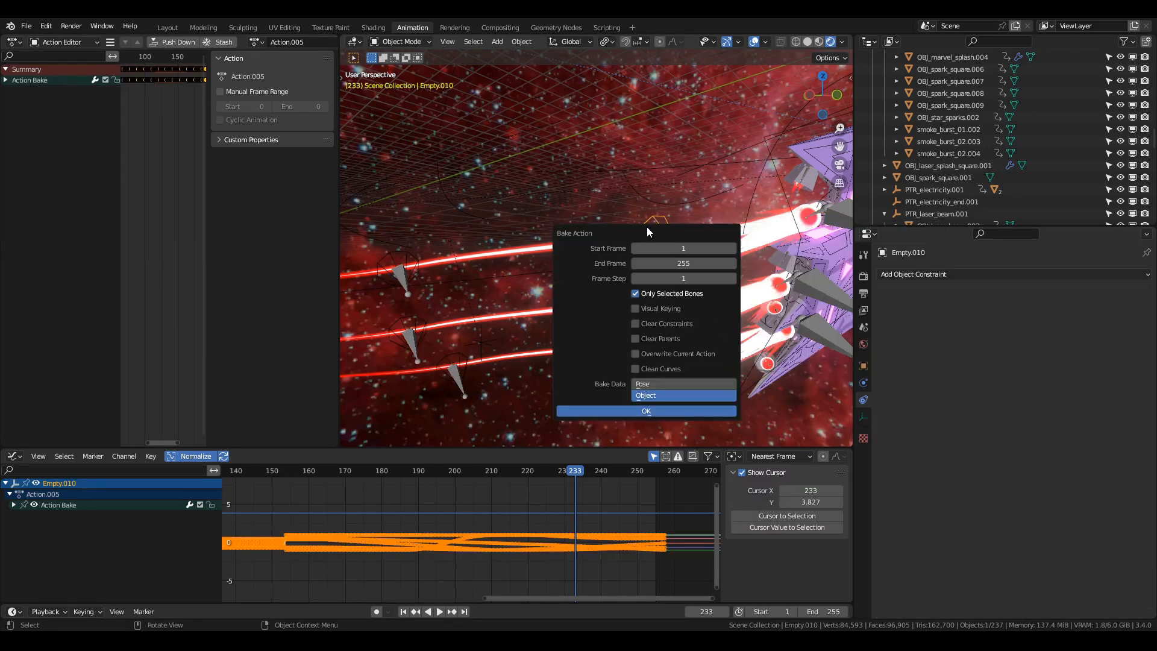
{"action": "left_click", "coordinate": [634, 309]}
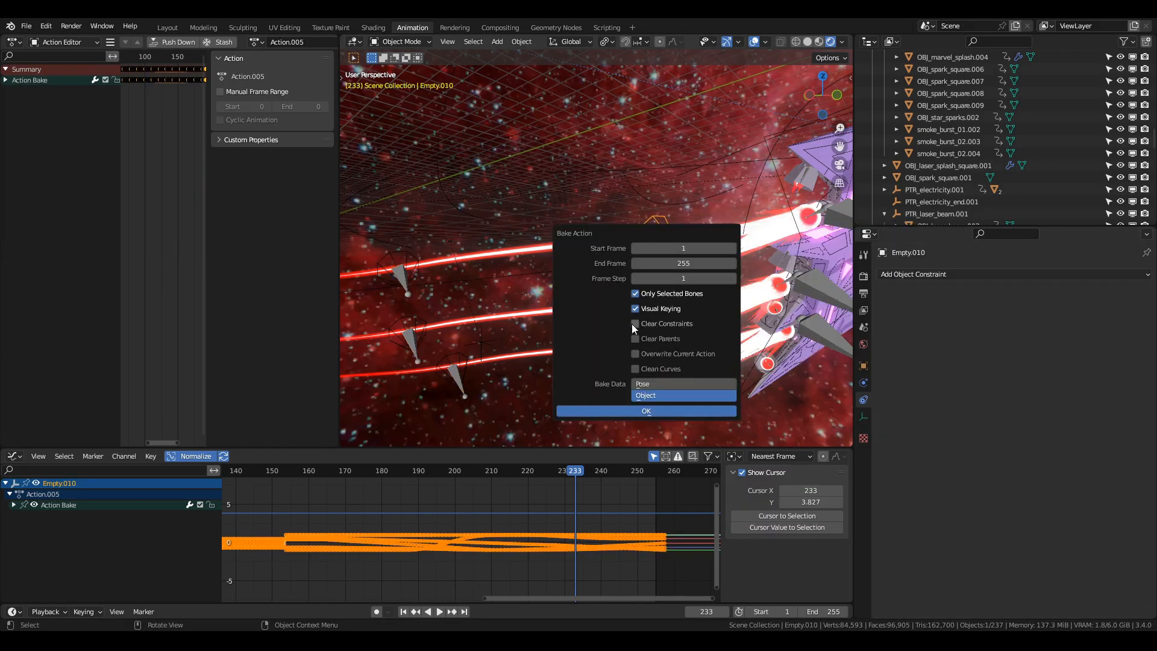
Select the connecting_energy curve and move one of its control points about 0.36 m, mostly along X.
{"action": "left_click", "coordinate": [470, 402]}
{"action": "middle_click_drag", "start_coordinate": [471, 402], "coordinate": [654, 379], "text": "shift"}
{"action": "left_click", "coordinate": [631, 363]}
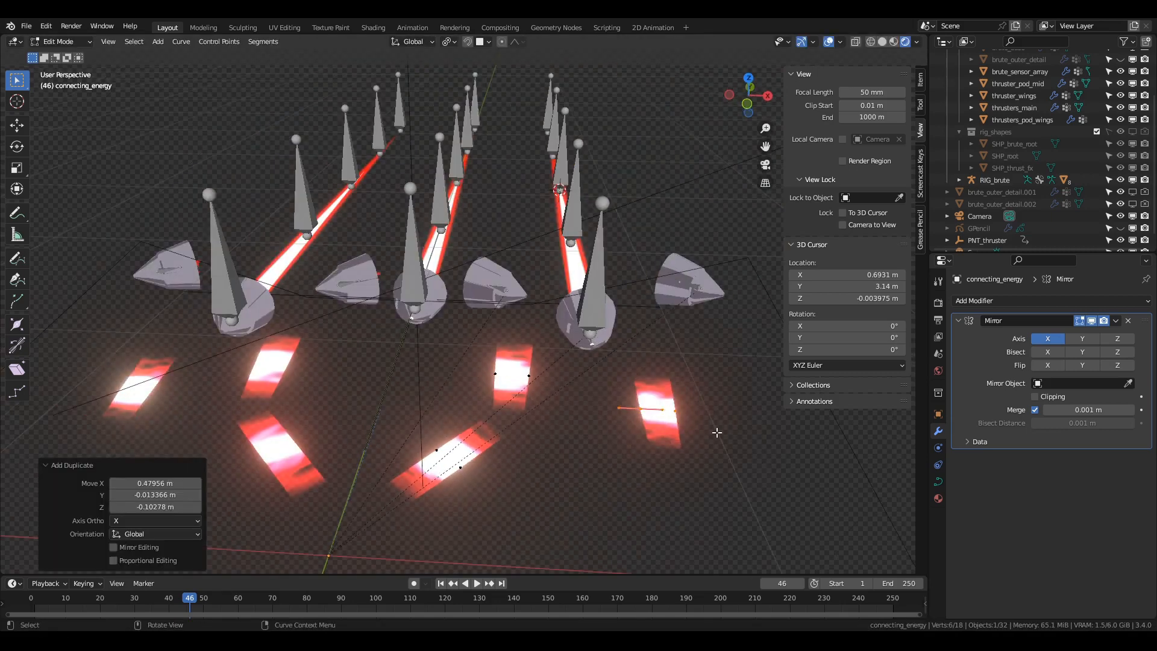
{"action": "left_click", "coordinate": [676, 412]}
{"action": "key", "text": "g"}
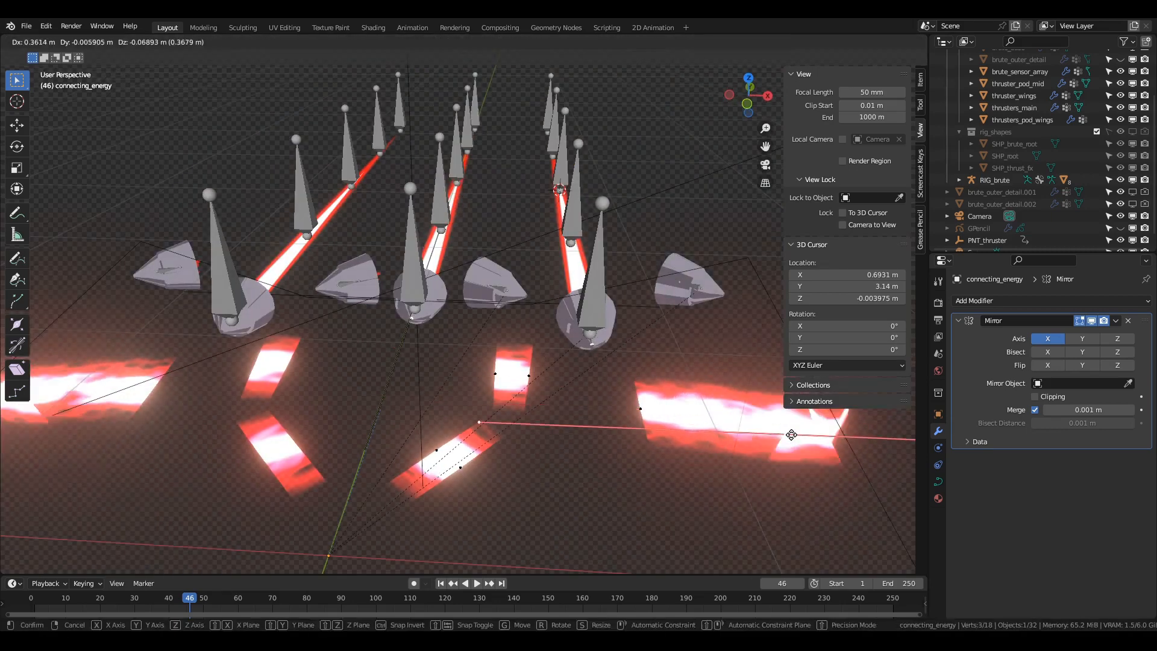
{"action": "left_click", "coordinate": [796, 435]}
Rotate and reposition the connecting_energy control point to bend the energy strip into an arc.
{"action": "middle_click_drag", "start_coordinate": [795, 435], "coordinate": [746, 477]}
{"action": "key", "text": "r"}
{"action": "left_click", "coordinate": [733, 414]}
{"action": "key", "text": "g"}
{"action": "left_click", "coordinate": [593, 253]}
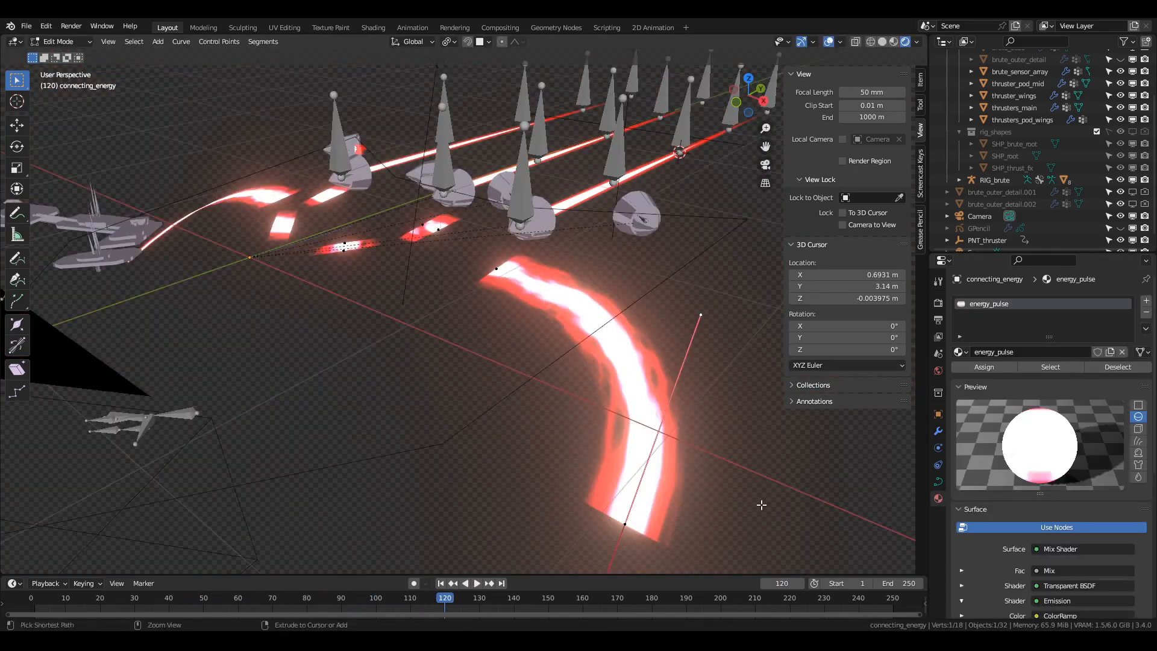
Extend the connecting_energy curve with an extruded control point, rotate it and taper the end radius by a factor of about 0.76.
{"action": "key", "text": "e"}
{"action": "left_click", "coordinate": [464, 381]}
{"action": "key", "text": "r"}
{"action": "key", "text": "alt+s"}
{"action": "left_click", "coordinate": [421, 424]}
{"action": "middle_click_drag", "start_coordinate": [608, 482], "coordinate": [616, 392], "text": "shift"}
{"action": "key", "text": "space"}
{"action": "key", "text": "alt+s"}
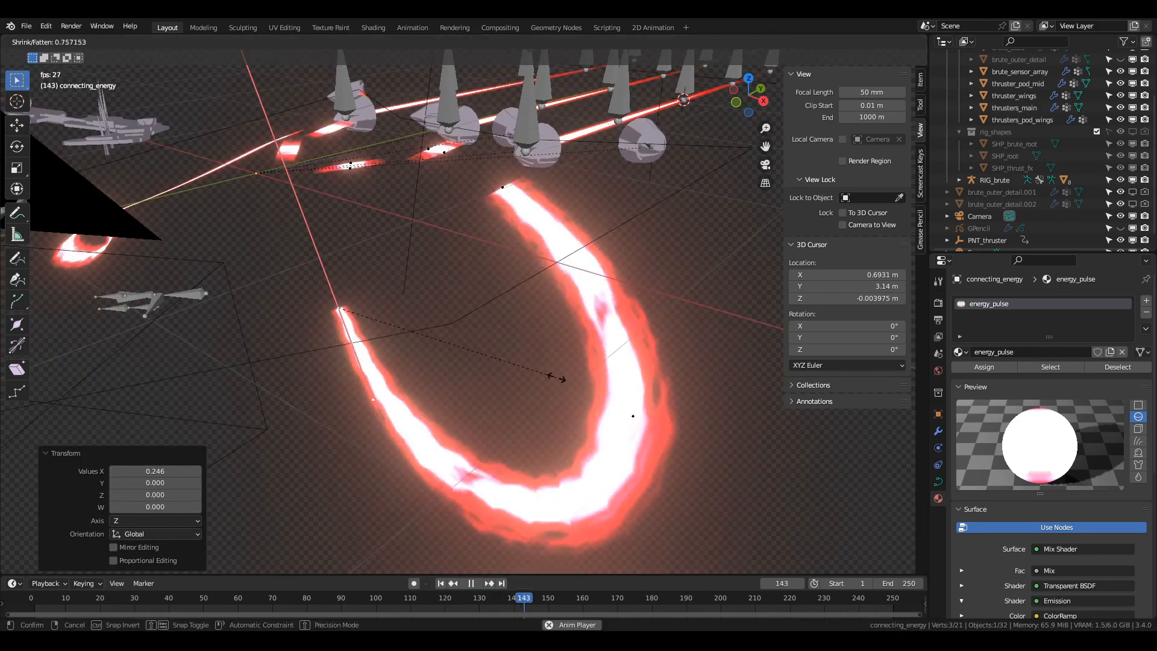
{"action": "left_click", "coordinate": [557, 379]}
Leave Edit Mode, stop playback and set the connecting_energy curve's geometry extrude to 0.29 m.
{"action": "key", "text": "Tab"}
{"action": "key", "text": "space"}
{"action": "left_click", "coordinate": [938, 481]}
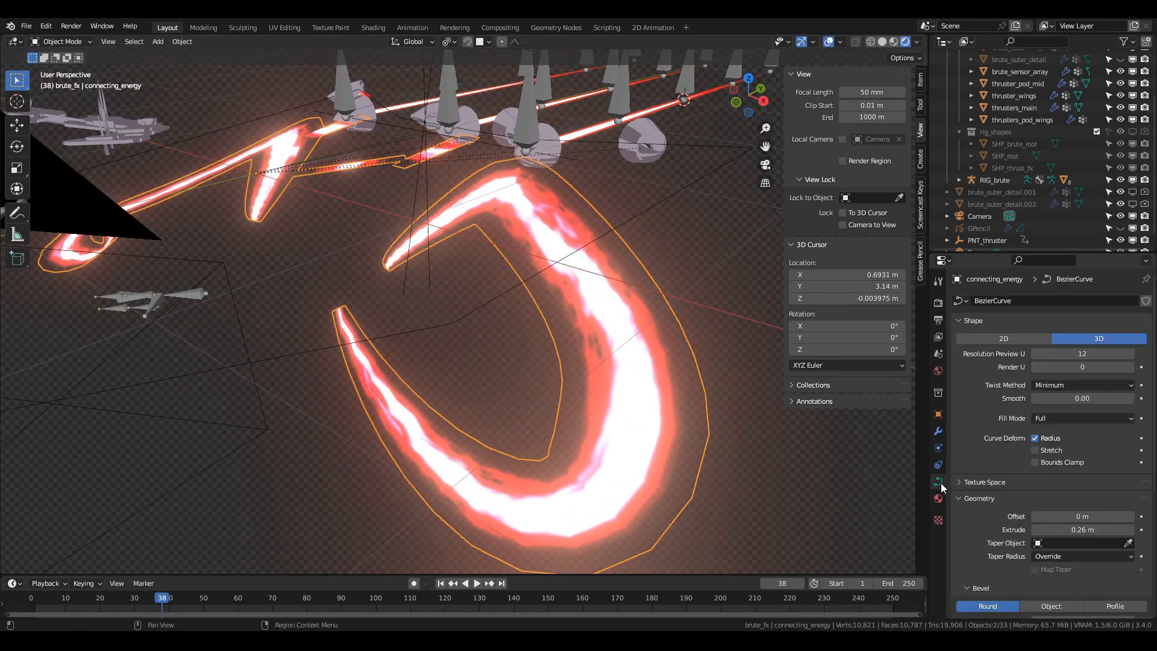
{"action": "scroll", "coordinate": [1054, 458], "scroll_direction": "down", "scroll_amount": 4}
{"action": "mouse_move", "coordinate": [1058, 432]}
{"action": "left_mouse_down"}
{"action": "mouse_move", "coordinate": [1084, 432]}
{"action": "mouse_move", "coordinate": [1066, 432]}
{"action": "left_mouse_up"}
Open the Shading workspace, frame connecting_energy in rendered view and bring up the start of its energy_pulse node tree.
{"action": "left_click", "coordinate": [372, 27]}
{"action": "key", "text": "KP_Decimal"}
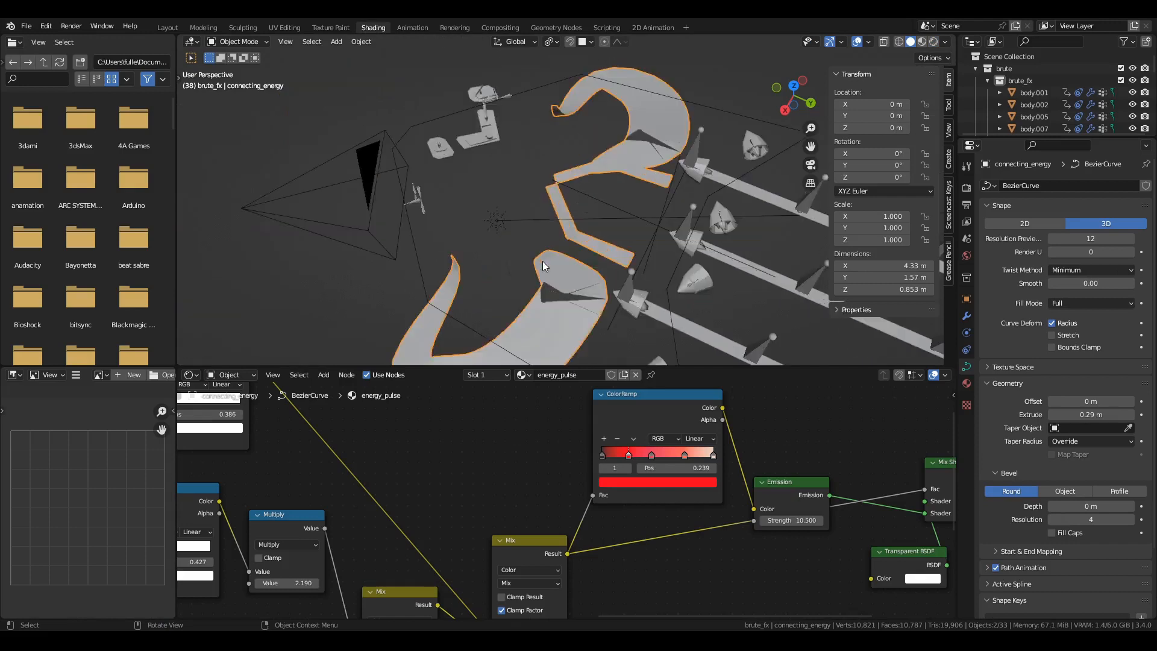
{"action": "scroll", "coordinate": [542, 261], "scroll_direction": "up", "scroll_amount": 1}
{"action": "key", "text": "z"}
{"action": "left_click", "coordinate": [543, 212]}
{"action": "scroll", "coordinate": [602, 512], "scroll_direction": "down", "scroll_amount": 8}
{"action": "scroll", "coordinate": [361, 512], "scroll_direction": "up", "scroll_amount": 8}
{"action": "middle_click_drag", "start_coordinate": [422, 512], "coordinate": [516, 536]}
{"action": "scroll", "coordinate": [685, 528], "scroll_direction": "down", "scroll_amount": 5}
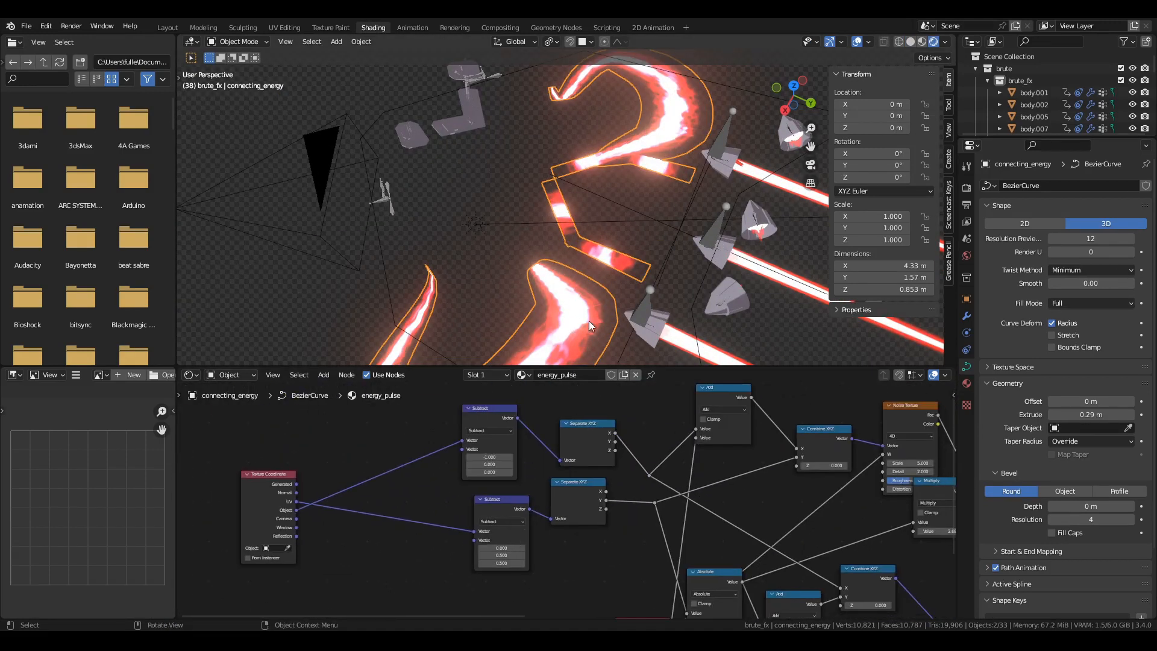
Preview the two Separate XYZ nodes and their reroutes from the energy_pulse material on the curve.
{"action": "middle_click_drag", "start_coordinate": [589, 326], "coordinate": [627, 188], "text": "shift"}
{"action": "key", "text": "z"}
{"action": "scroll", "coordinate": [566, 497], "scroll_direction": "up", "scroll_amount": 1}
{"action": "left_click", "coordinate": [594, 431], "text": "ctrl+shift"}
{"action": "left_click", "coordinate": [582, 491], "text": "ctrl+shift"}
{"action": "left_click", "coordinate": [657, 474], "text": "ctrl+shift"}
{"action": "left_click", "coordinate": [662, 504], "text": "ctrl+shift"}
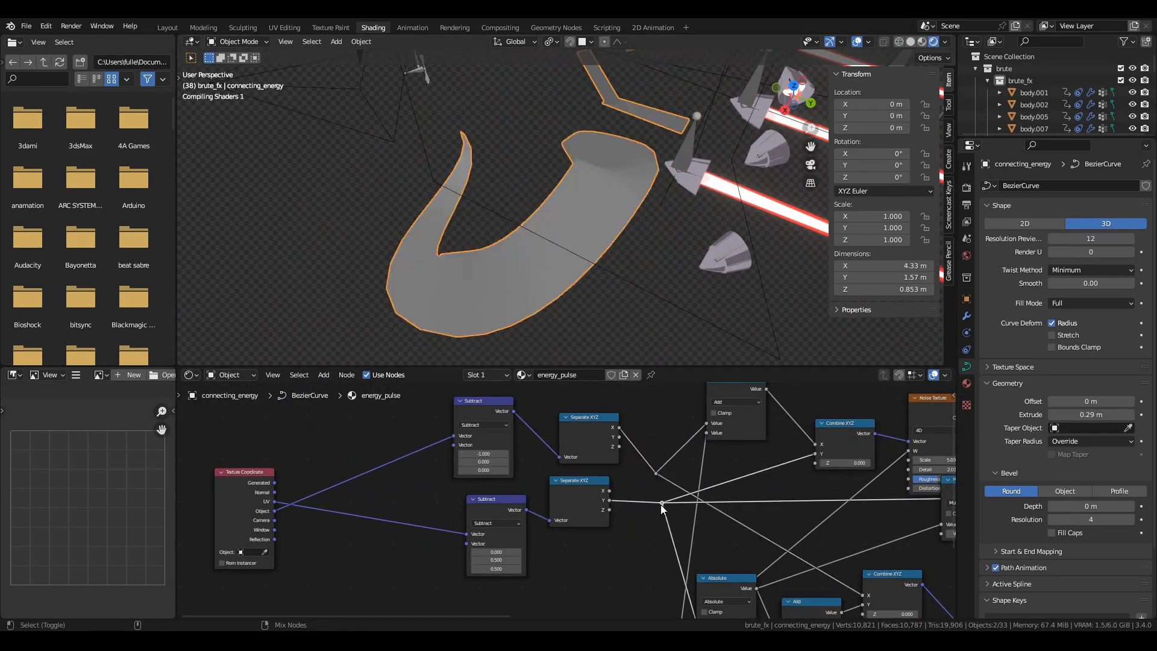
Enlarge the node editor and preview the energy_pulse Noise Texture on the curve.
{"action": "middle_click_drag", "start_coordinate": [731, 542], "coordinate": [483, 511]}
{"action": "scroll", "coordinate": [483, 511], "scroll_direction": "down", "scroll_amount": 1}
{"action": "scroll", "coordinate": [485, 506], "scroll_direction": "up", "scroll_amount": 1}
{"action": "left_click_drag", "start_coordinate": [512, 366], "coordinate": [519, 211]}
{"action": "middle_click_drag", "start_coordinate": [524, 174], "coordinate": [536, 147], "text": "shift"}
{"action": "scroll", "coordinate": [562, 416], "scroll_direction": "up", "scroll_amount": 1}
{"action": "middle_click_drag", "start_coordinate": [597, 327], "coordinate": [573, 332]}
{"action": "left_click", "coordinate": [676, 296], "text": "ctrl+shift"}
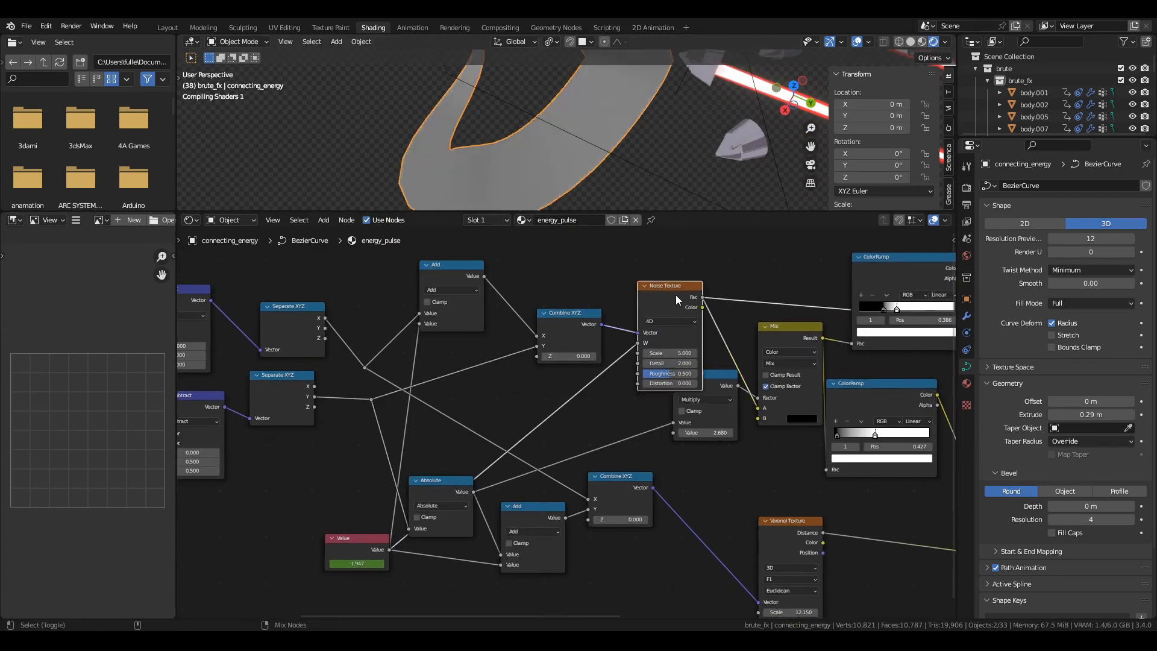
Preview the two black-and-white ColorRamp nodes and the first Mix node of energy_pulse.
{"action": "left_click_drag", "start_coordinate": [714, 374], "coordinate": [713, 414]}
{"action": "scroll", "coordinate": [594, 185], "scroll_direction": "down", "scroll_amount": 1}
{"action": "middle_click_drag", "start_coordinate": [762, 445], "coordinate": [579, 430]}
{"action": "left_click", "coordinate": [718, 266], "text": "ctrl+shift"}
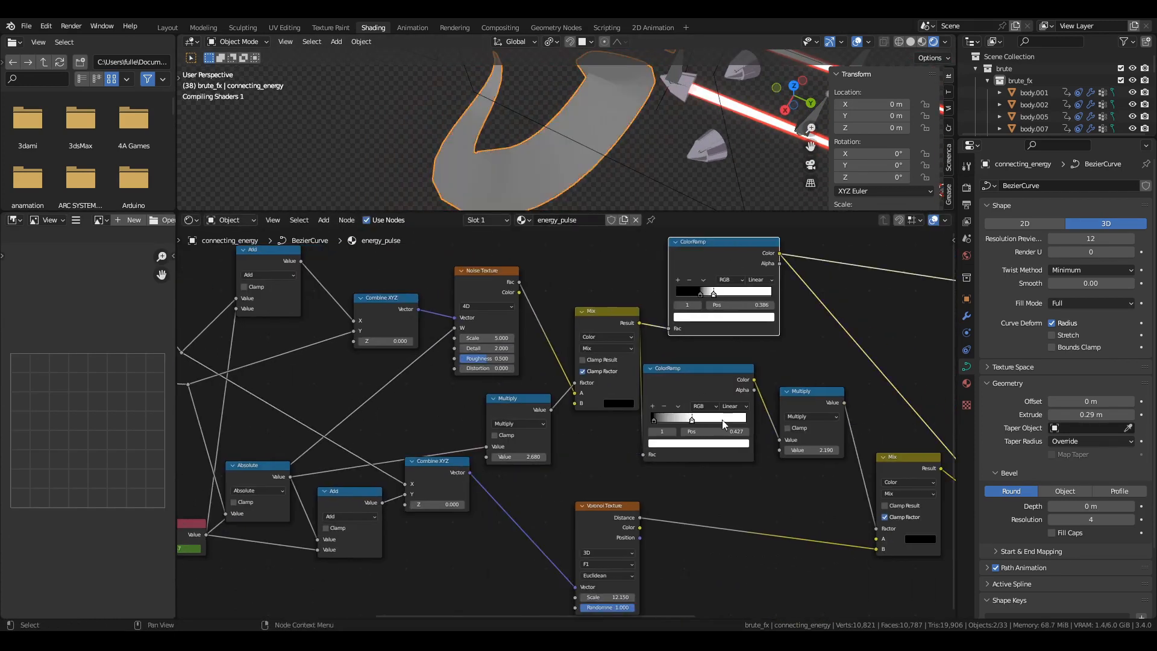
{"action": "left_click", "coordinate": [713, 384], "text": "ctrl+shift"}
{"action": "left_click", "coordinate": [597, 313], "text": "ctrl+shift"}
Play the animation, examine the node tree from its Texture Coordinate onward and preview the red ColorRamp.
{"action": "middle_click_drag", "start_coordinate": [775, 385], "coordinate": [572, 375]}
{"action": "key", "text": "space"}
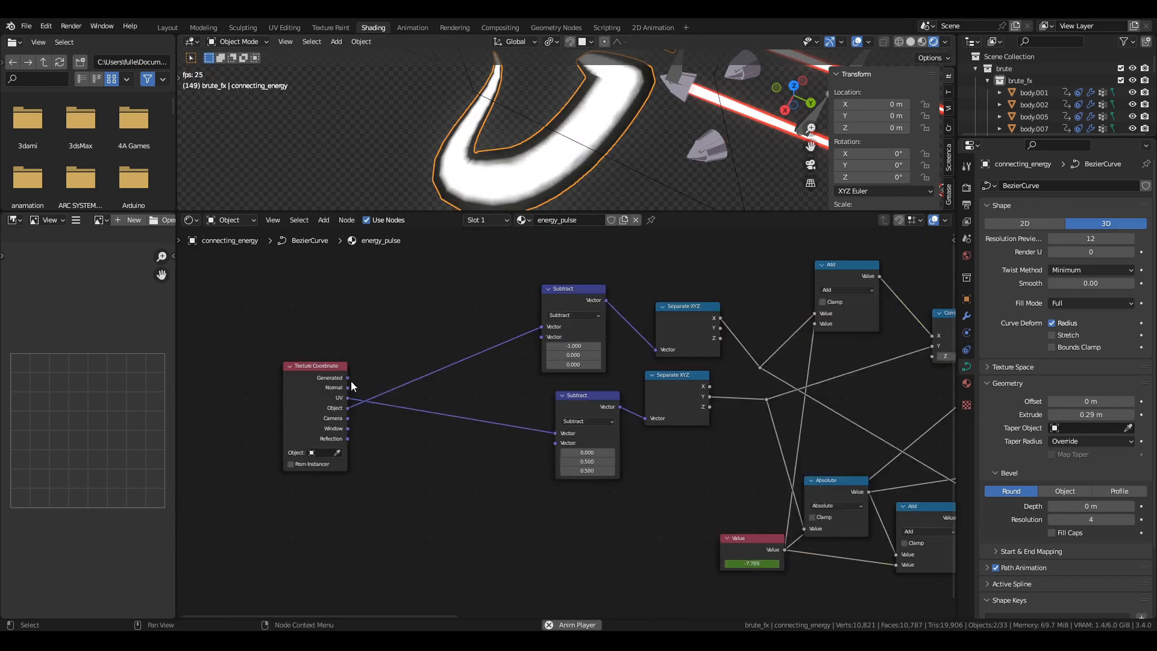
{"action": "middle_click_drag", "start_coordinate": [526, 409], "coordinate": [181, 397]}
{"action": "scroll", "coordinate": [651, 395], "scroll_direction": "up", "scroll_amount": 1}
{"action": "middle_click_drag", "start_coordinate": [651, 394], "coordinate": [207, 407]}
{"action": "left_click", "coordinate": [615, 297], "text": "ctrl+shift"}
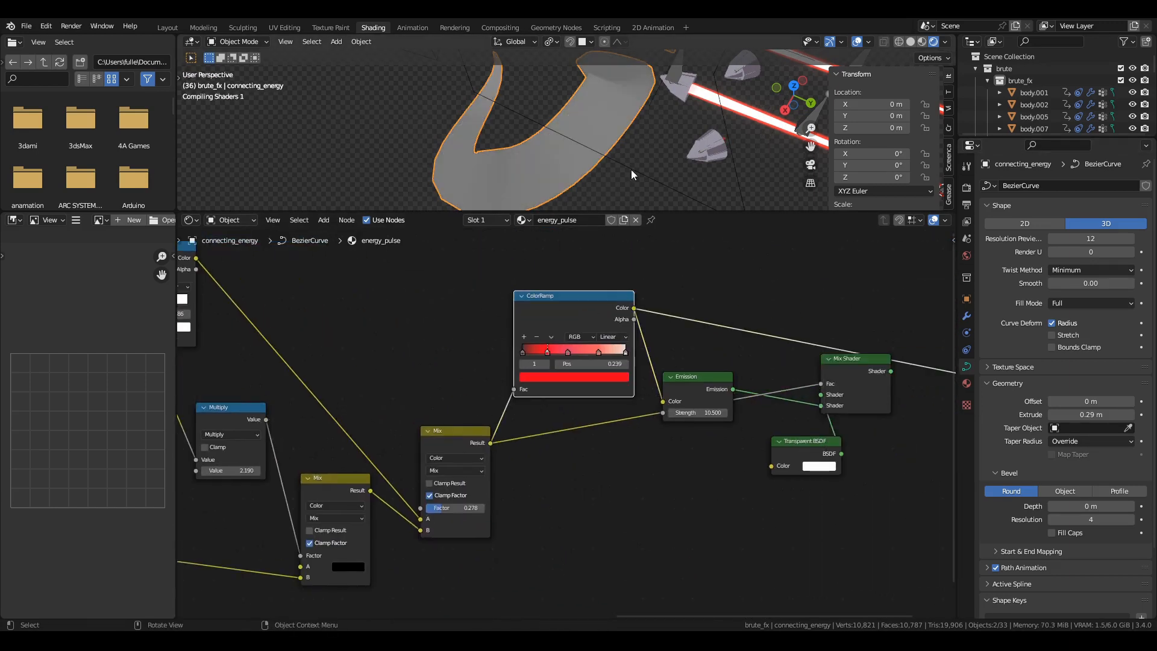
Reconnect the Mix Shader to the Material Output, reposition the Transparent BSDF and Emission nodes, and show the material settings.
{"action": "middle_click_drag", "start_coordinate": [721, 345], "coordinate": [501, 353]}
{"action": "left_click", "coordinate": [631, 379], "text": "ctrl+shift"}
{"action": "left_click_drag", "start_coordinate": [591, 450], "coordinate": [523, 489]}
{"action": "left_click_drag", "start_coordinate": [478, 400], "coordinate": [475, 347]}
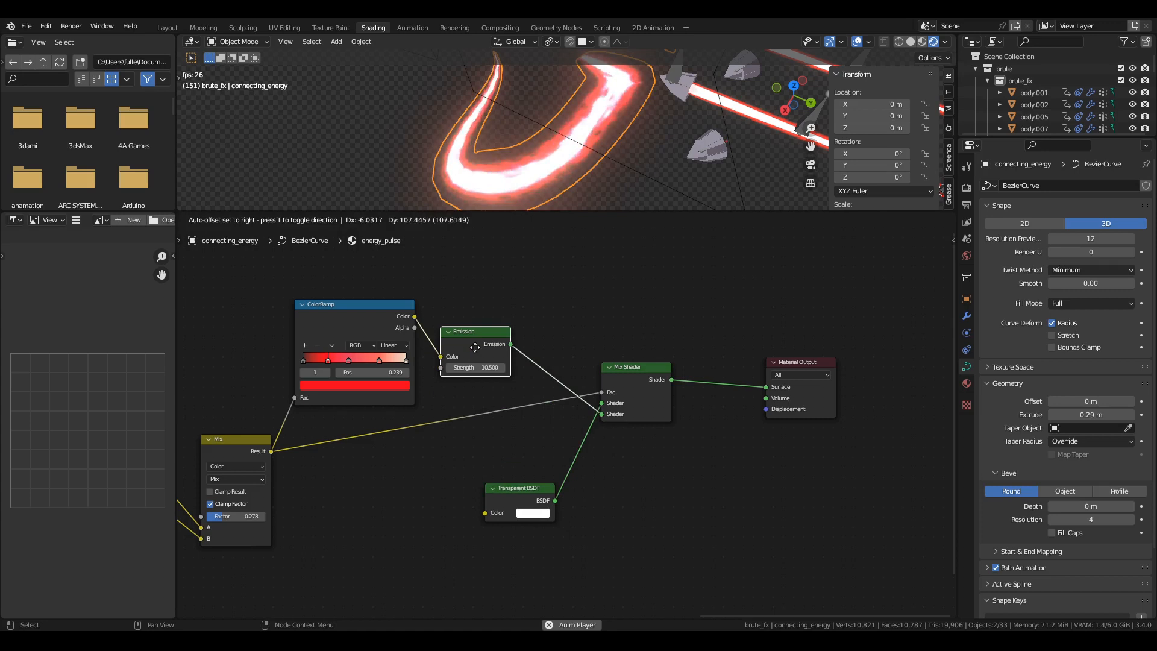
{"action": "left_click", "coordinate": [968, 384]}
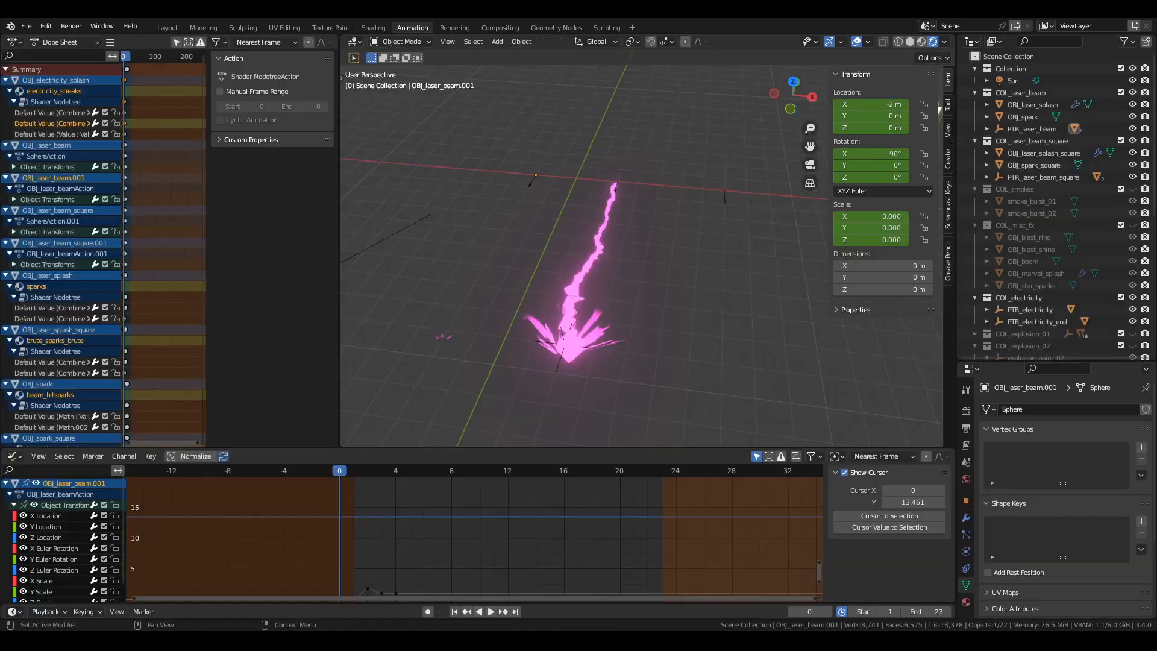
Go to frame 3 and move OBJ_laser_beam.001 to about X -1.9, Y -0.13, Z 2.68 m.
{"action": "key", "text": "Right"}
{"action": "key", "text": "Right"}
{"action": "key", "text": "Right"}
{"action": "middle_click_drag", "start_coordinate": [495, 249], "coordinate": [581, 344]}
{"action": "key", "text": "g"}
{"action": "left_click", "coordinate": [600, 239]}
{"action": "middle_click_drag", "start_coordinate": [600, 238], "coordinate": [665, 326], "text": "shift"}
Reveal the hidden geometry of OBJ_laser_beam.001 in Edit Mode and select its linked outer shell.
{"action": "key", "text": "Tab"}
{"action": "key", "text": "alt+h"}
{"action": "middle_click_drag", "start_coordinate": [777, 265], "coordinate": [676, 327], "text": "shift"}
{"action": "scroll", "coordinate": [676, 328], "scroll_direction": "up", "scroll_amount": 4}
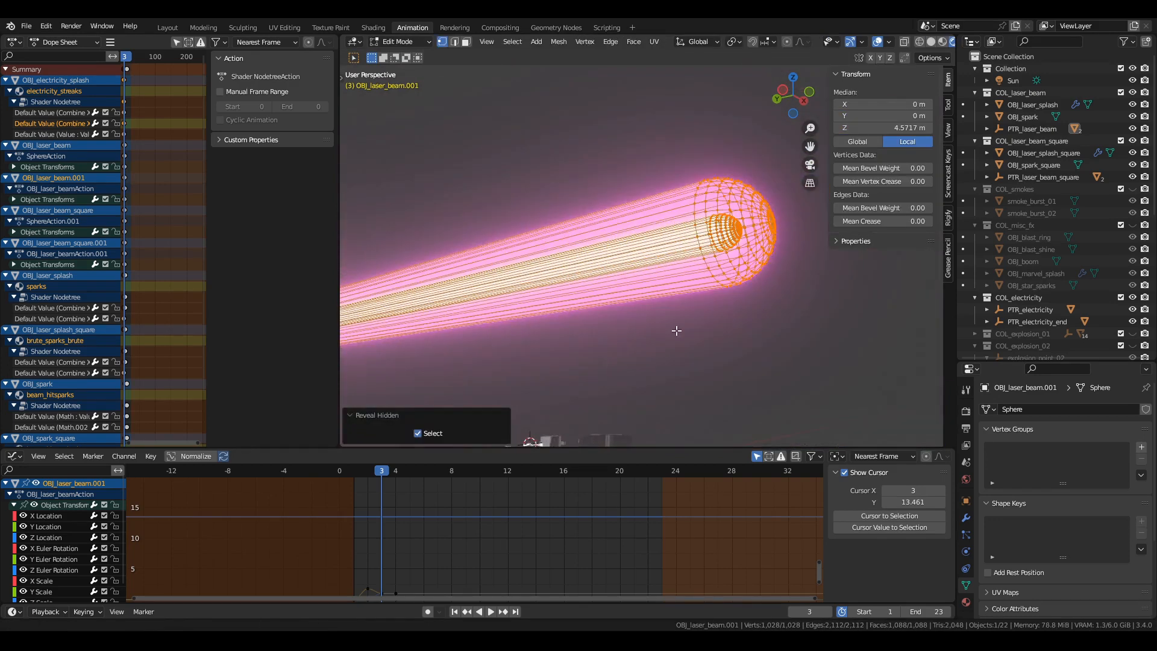
{"action": "left_click", "coordinate": [754, 298]}
{"action": "key", "text": "ctrl+l"}
Try moving the beam's outer shell away from its core and undo the move.
{"action": "key", "text": "g"}
{"action": "left_click", "coordinate": [746, 153]}
{"action": "left_click", "coordinate": [733, 244]}
{"action": "key", "text": "ctrl+z"}
{"action": "key", "text": "ctrl+z"}
{"action": "scroll", "coordinate": [642, 278], "scroll_direction": "down", "scroll_amount": 2}
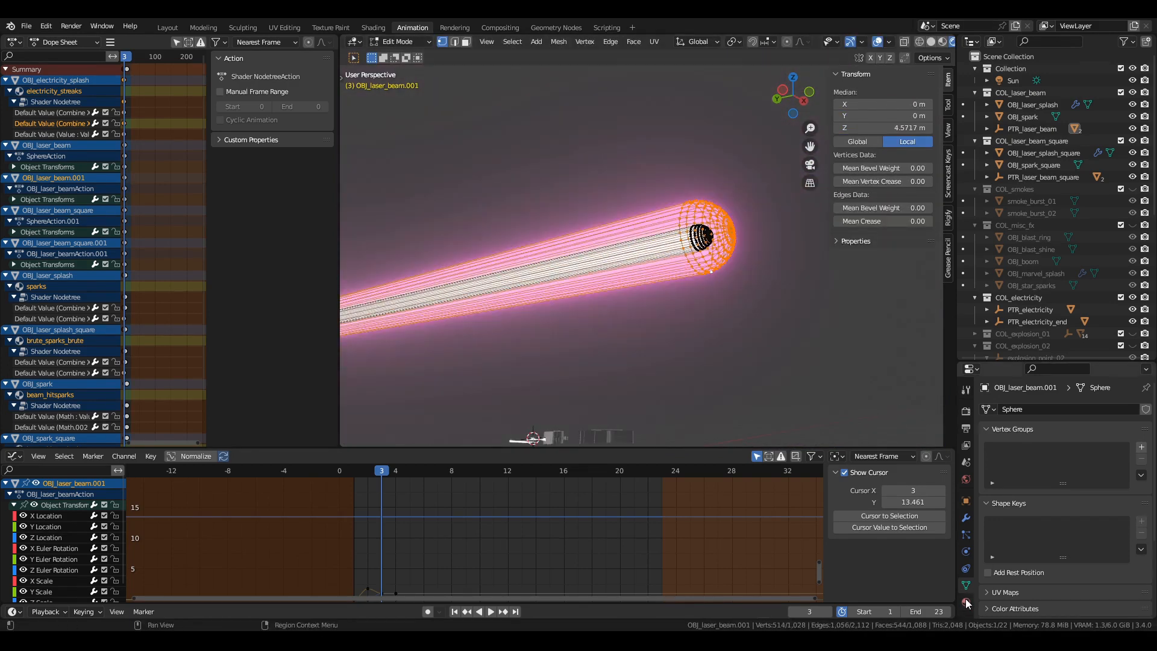
Show the beam_colour material's Backface Culling setting, turn on the Face Orientation overlay and return to Object Mode.
{"action": "left_click_drag", "start_coordinate": [1032, 361], "coordinate": [1024, 75]}
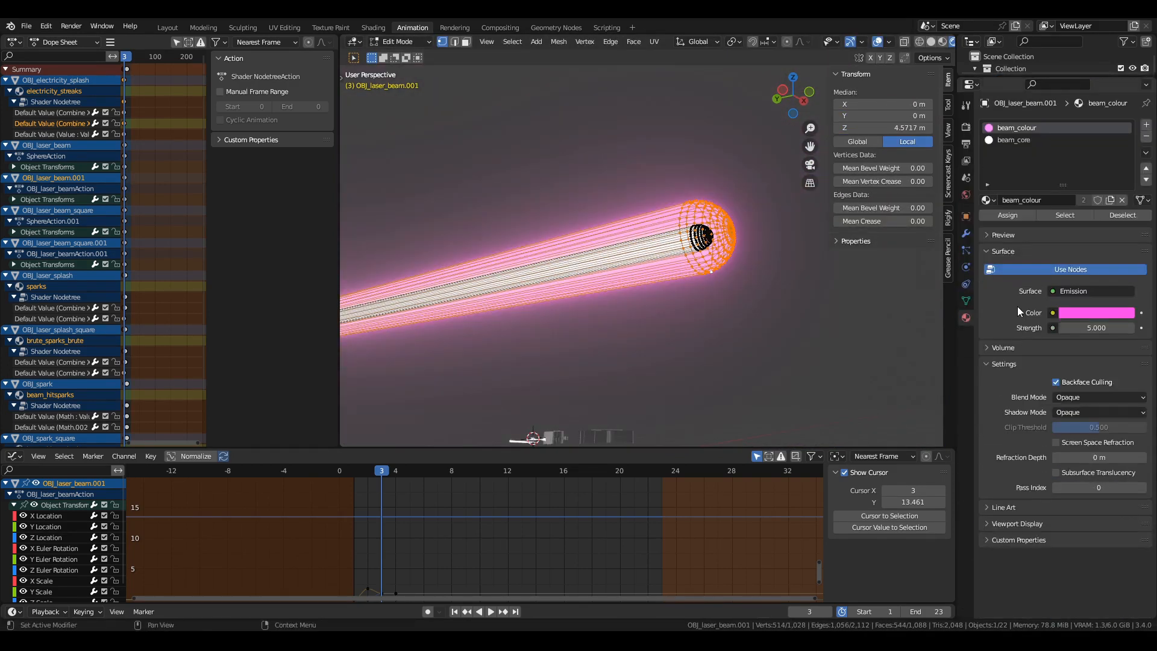
{"action": "left_click", "coordinate": [1058, 383]}
{"action": "middle_click_drag", "start_coordinate": [522, 330], "coordinate": [621, 323]}
{"action": "left_click", "coordinate": [889, 42]}
{"action": "left_click", "coordinate": [857, 285]}
{"action": "key", "text": "Tab"}
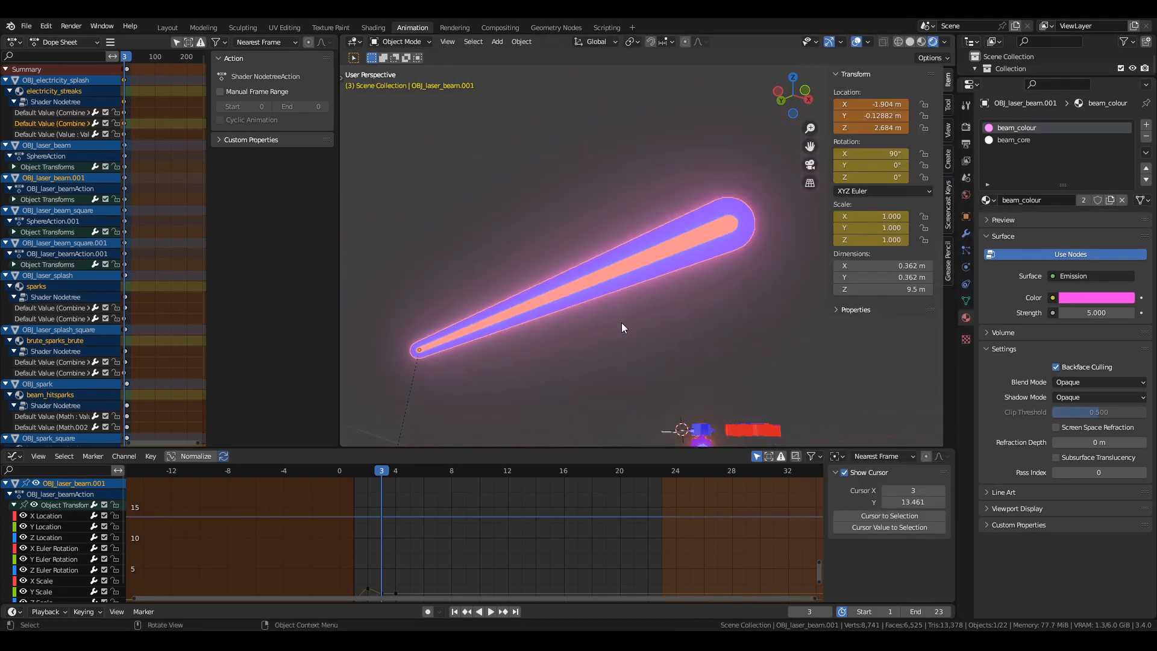
Step back to frame 2, examine OBJ_laser_beam.001's transform curves and try scaling the beam.
{"action": "middle_click_drag", "start_coordinate": [634, 381], "coordinate": [678, 410], "text": "shift"}
{"action": "key", "text": "Left"}
{"action": "middle_click_drag", "start_coordinate": [677, 410], "coordinate": [807, 335], "text": "shift"}
{"action": "middle_click_drag", "start_coordinate": [389, 592], "coordinate": [516, 535]}
{"action": "scroll", "coordinate": [515, 535], "scroll_direction": "up", "scroll_amount": 4}
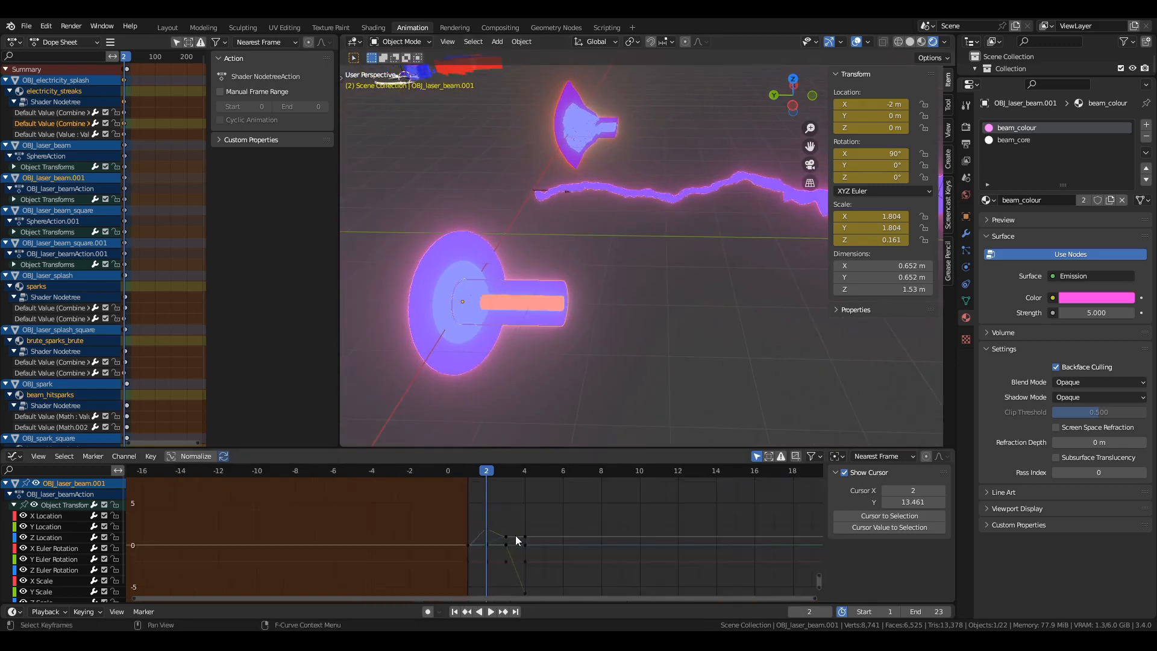
{"action": "scroll", "coordinate": [536, 327], "scroll_direction": "down", "scroll_amount": 2}
{"action": "key", "text": "s"}
{"action": "right_click", "coordinate": [674, 349]}
Step through to frame 3, select the OBJ_laser_beam sphere and turn off the Face Orientation overlay.
{"action": "left_click", "coordinate": [524, 325]}
{"action": "key", "text": "Left"}
{"action": "key", "text": "Right"}
{"action": "key", "text": "Right"}
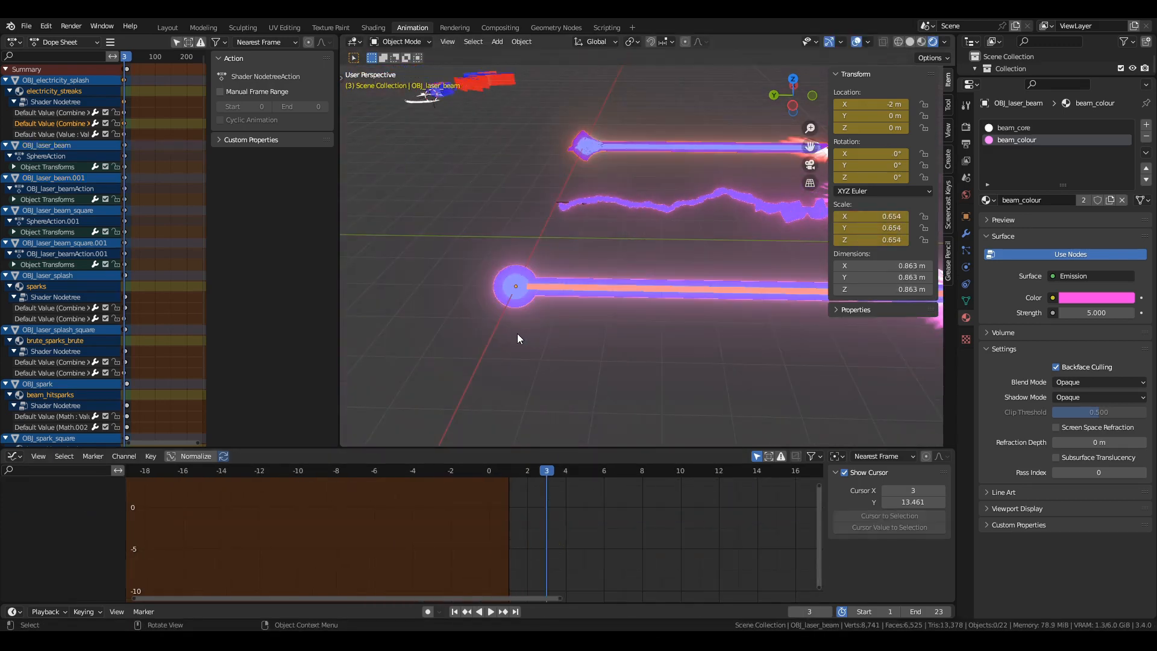
{"action": "left_click", "coordinate": [517, 297]}
{"action": "key", "text": "z"}
{"action": "left_click", "coordinate": [868, 42]}
{"action": "left_click", "coordinate": [793, 274]}
{"action": "key", "text": "z"}
Examine the nested core and outer spheres of OBJ_laser_beam in Edit Mode.
{"action": "key", "text": "Tab"}
{"action": "scroll", "coordinate": [542, 337], "scroll_direction": "up", "scroll_amount": 7}
{"action": "middle_click_drag", "start_coordinate": [457, 385], "coordinate": [638, 337], "text": "shift"}
{"action": "left_click", "coordinate": [599, 374]}
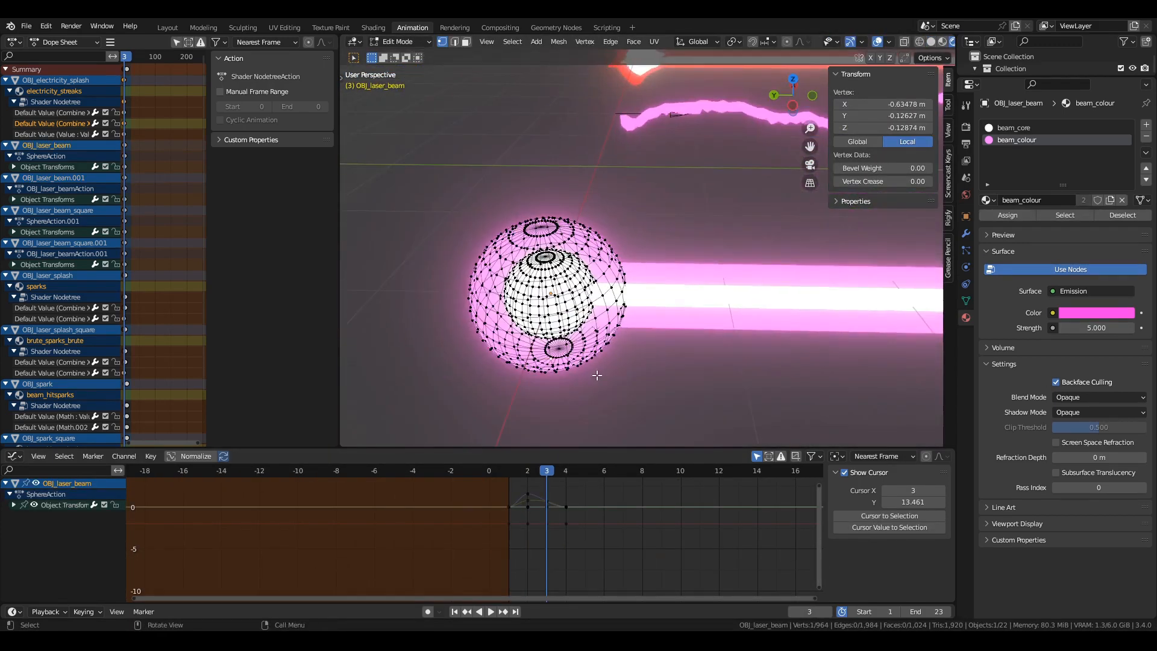
{"action": "key", "text": "Tab"}
Select OBJ_laser_splash at the far end of the beam and examine its fan shape.
{"action": "scroll", "coordinate": [565, 376], "scroll_direction": "down", "scroll_amount": 8}
{"action": "middle_click_drag", "start_coordinate": [813, 325], "coordinate": [608, 321], "text": "shift"}
{"action": "left_click", "coordinate": [795, 280]}
{"action": "scroll", "coordinate": [723, 325], "scroll_direction": "up", "scroll_amount": 3}
{"action": "middle_click_drag", "start_coordinate": [723, 331], "coordinate": [645, 381]}
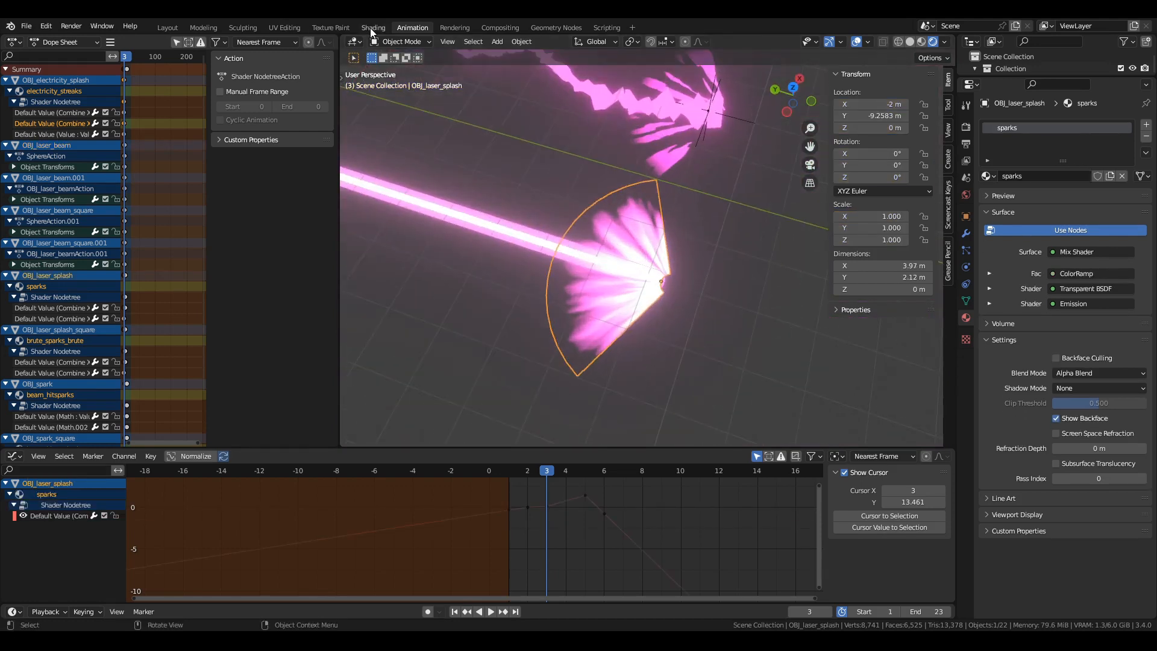
Open the Shading workspace with OBJ_laser_splash framed in rendered view and its sparks node tree visible.
{"action": "left_click", "coordinate": [372, 28]}
{"action": "scroll", "coordinate": [593, 268], "scroll_direction": "up", "scroll_amount": 6}
{"action": "key", "text": "z"}
{"action": "middle_click_drag", "start_coordinate": [592, 293], "coordinate": [588, 329]}
{"action": "middle_click_drag", "start_coordinate": [443, 394], "coordinate": [371, 431]}
{"action": "scroll", "coordinate": [370, 432], "scroll_direction": "up", "scroll_amount": 1}
{"action": "scroll", "coordinate": [386, 446], "scroll_direction": "down", "scroll_amount": 3}
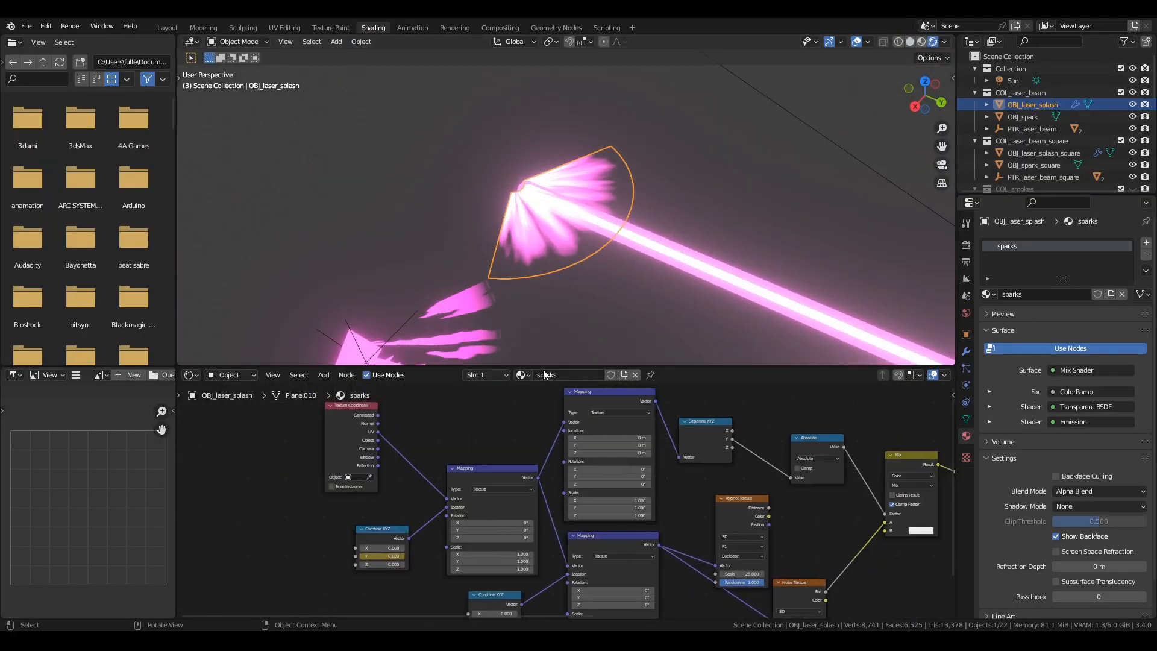
Enlarge the node editor, examine the sparks node tree through to the Material Output and briefly play the animation.
{"action": "left_click_drag", "start_coordinate": [482, 365], "coordinate": [483, 220]}
{"action": "scroll", "coordinate": [499, 360], "scroll_direction": "up", "scroll_amount": 1}
{"action": "scroll", "coordinate": [499, 363], "scroll_direction": "up", "scroll_amount": 1}
{"action": "middle_click_drag", "start_coordinate": [728, 461], "coordinate": [437, 440]}
{"action": "middle_click_drag", "start_coordinate": [613, 442], "coordinate": [204, 445]}
{"action": "middle_click_drag", "start_coordinate": [420, 476], "coordinate": [289, 483]}
{"action": "key", "text": "space"}
{"action": "key", "text": "space"}
{"action": "scroll", "coordinate": [596, 153], "scroll_direction": "up", "scroll_amount": 5, "text": "alt"}
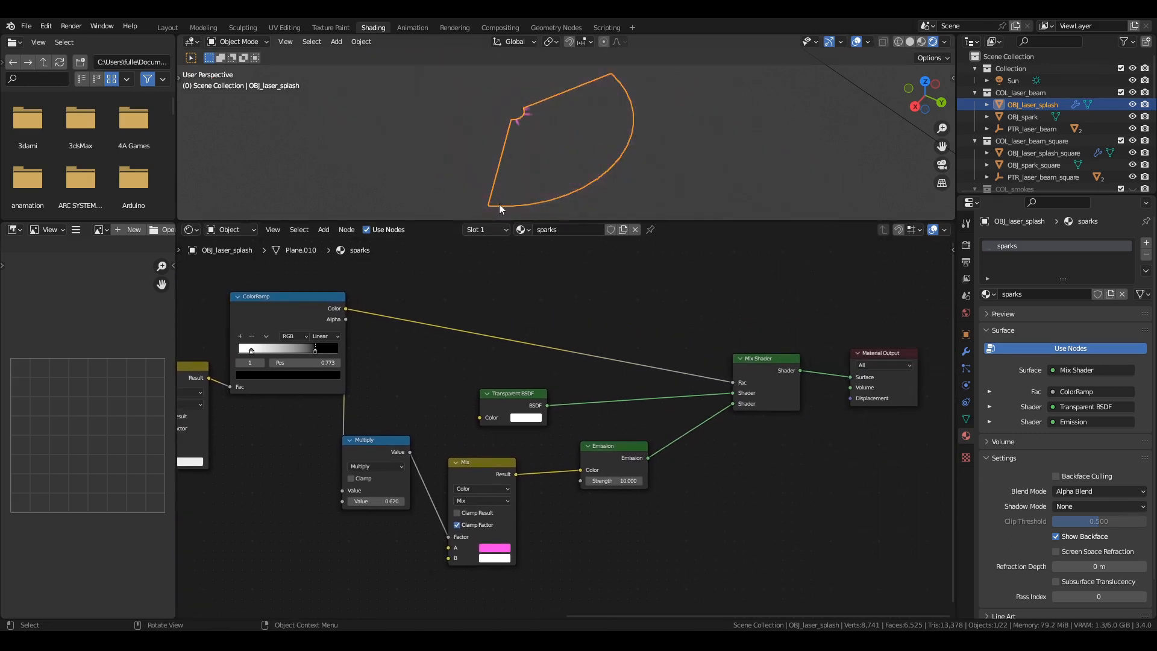
Step through the sparks keyframes to examine the animated Y values of the two Combine XYZ nodes.
{"action": "middle_click_drag", "start_coordinate": [390, 471], "coordinate": [436, 438]}
{"action": "key", "text": "Up"}
{"action": "key", "text": "Up"}
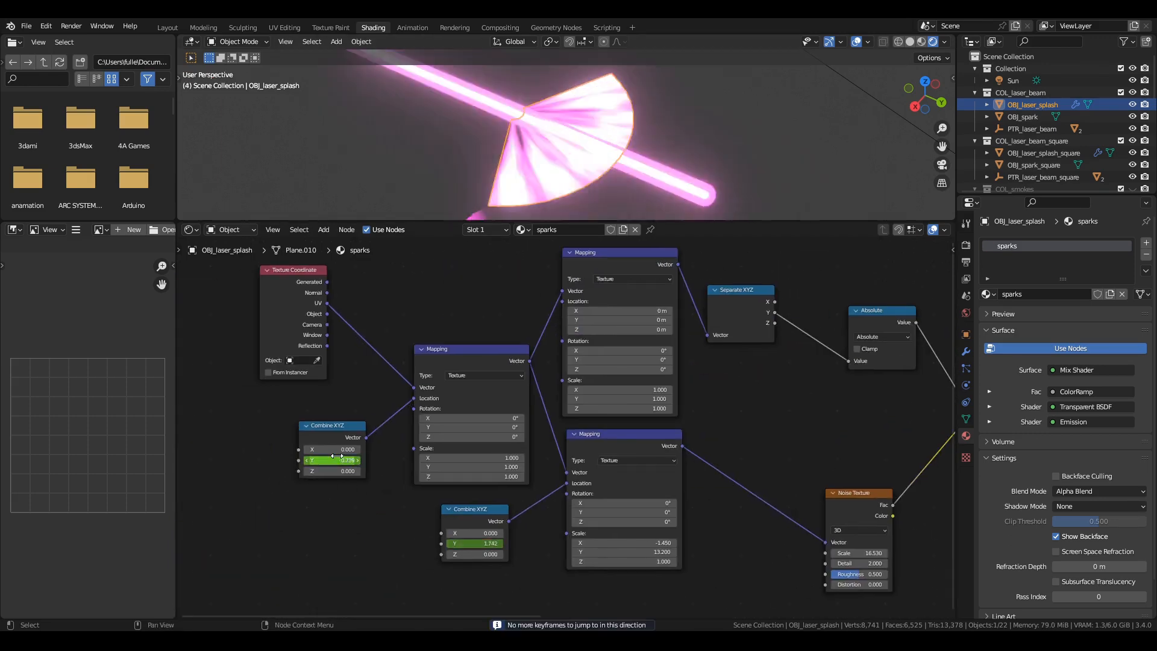
{"action": "key", "text": "Up"}
{"action": "key", "text": "Down"}
{"action": "key", "text": "Down"}
Show OBJ_laser_splash's modifiers, set the SimpleDeform bend angle to -30° and turn off the modifier's viewport display.
{"action": "left_click", "coordinate": [966, 351]}
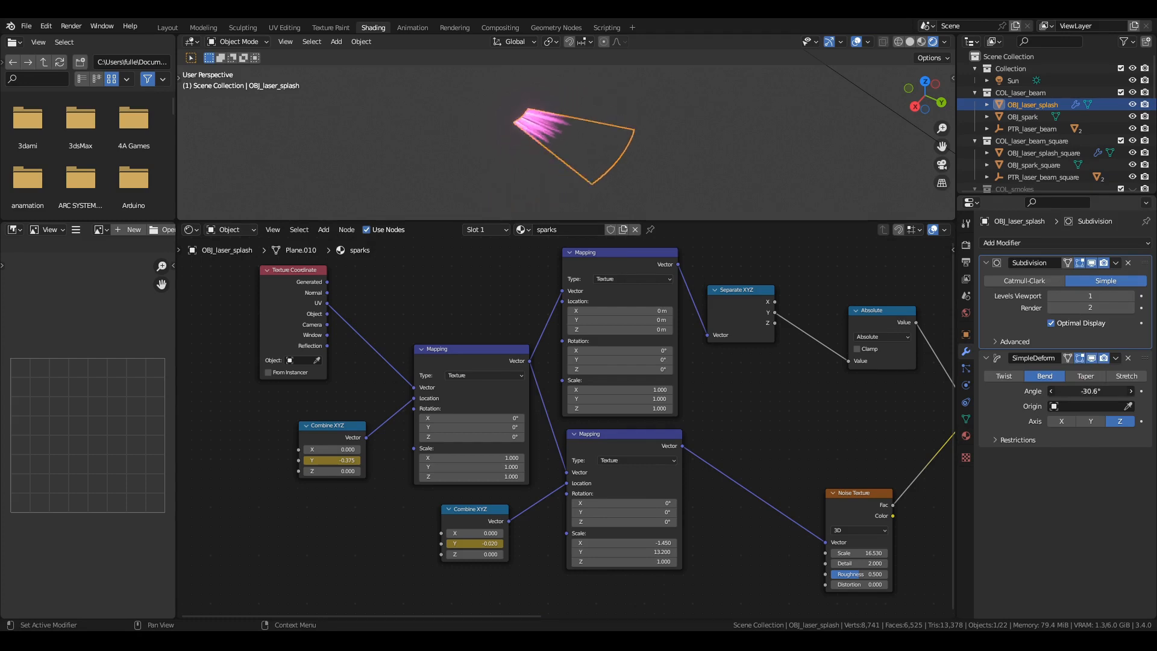
{"action": "key", "text": "Up"}
{"action": "key", "text": "Down"}
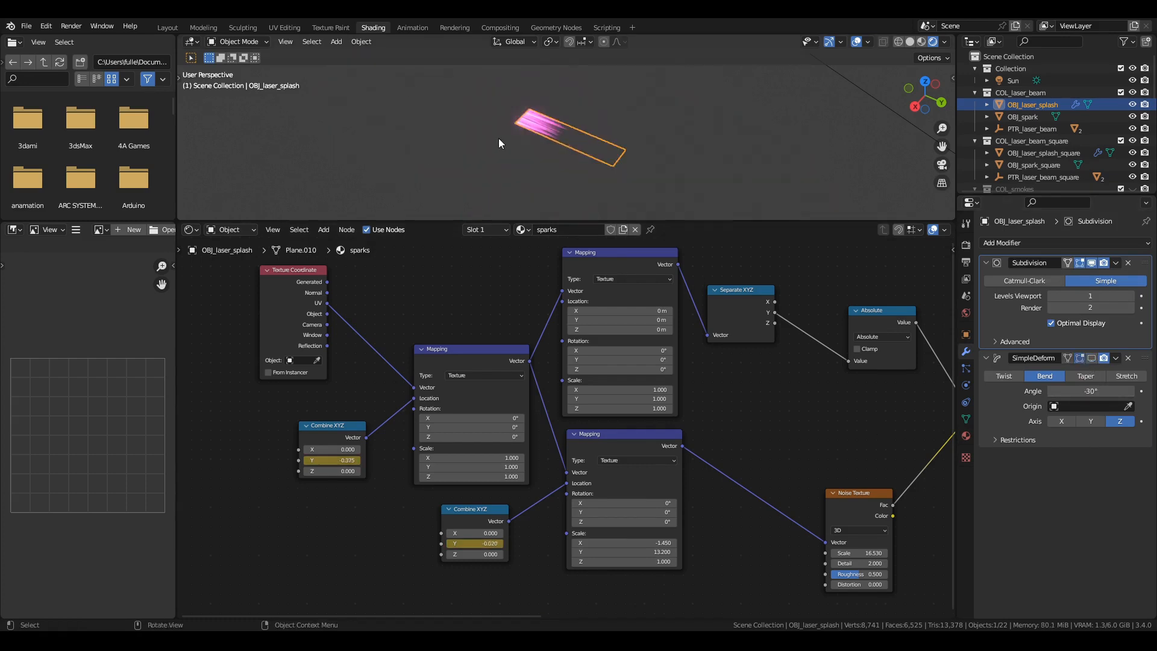
Return to the Animation workspace at frame 3 and select the red beam OBJ_laser_beam_square.001.
{"action": "left_click", "coordinate": [167, 27]}
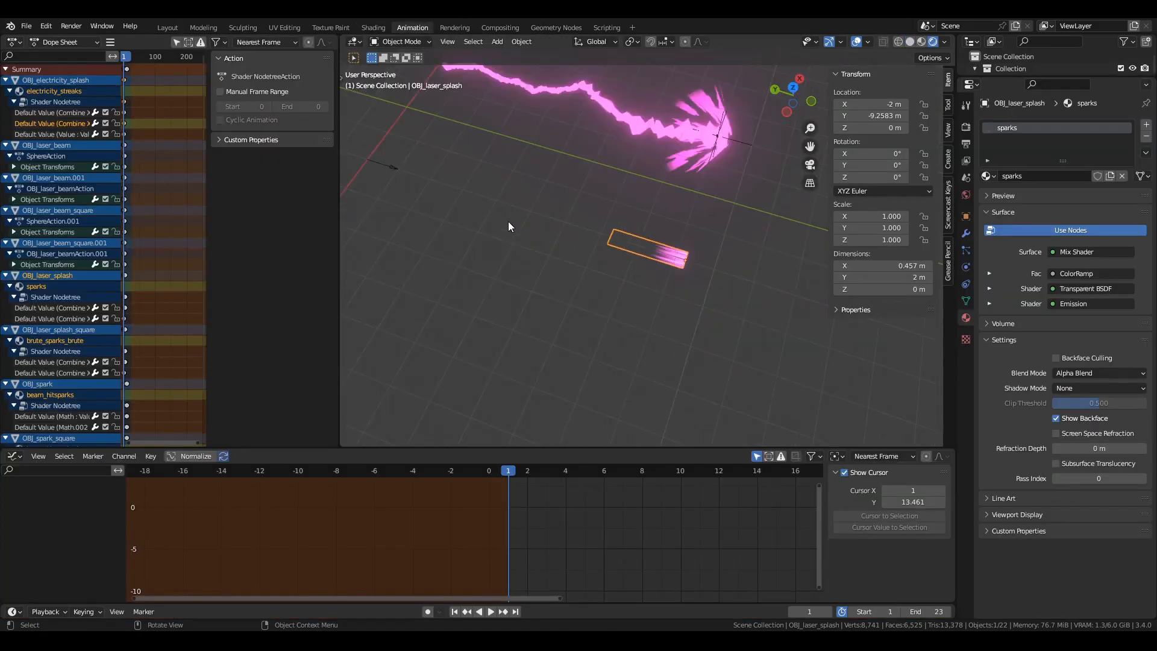
{"action": "middle_click_drag", "start_coordinate": [508, 222], "coordinate": [616, 291]}
{"action": "left_click", "coordinate": [697, 161]}
{"action": "middle_click_drag", "start_coordinate": [697, 160], "coordinate": [484, 245]}
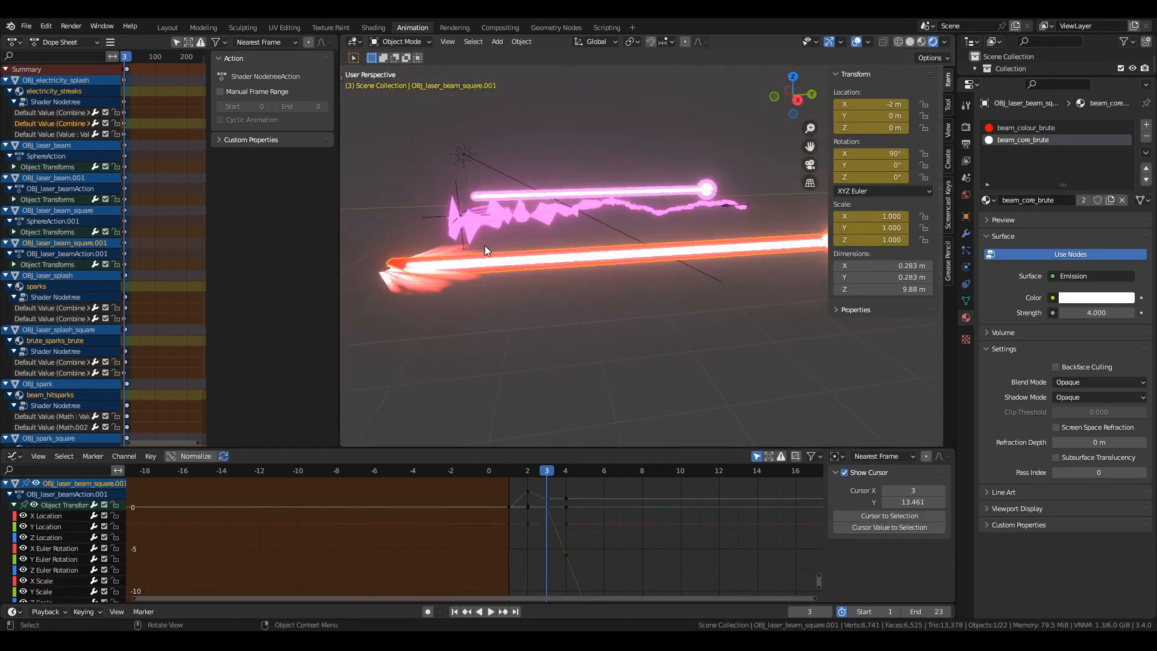
Lift the laser beams off their muzzle flashes, placing OBJ_laser_beam_square.001 at about X -2.59, Y 0.15, Z 2.24 m.
{"action": "key", "text": "g"}
{"action": "left_click", "coordinate": [491, 128]}
{"action": "left_click", "coordinate": [500, 196]}
{"action": "key", "text": "g"}
{"action": "left_click", "coordinate": [594, 227]}
{"action": "key", "text": "g"}
{"action": "left_click", "coordinate": [594, 181]}
{"action": "middle_click_drag", "start_coordinate": [594, 181], "coordinate": [637, 196]}
{"action": "left_click", "coordinate": [637, 198]}
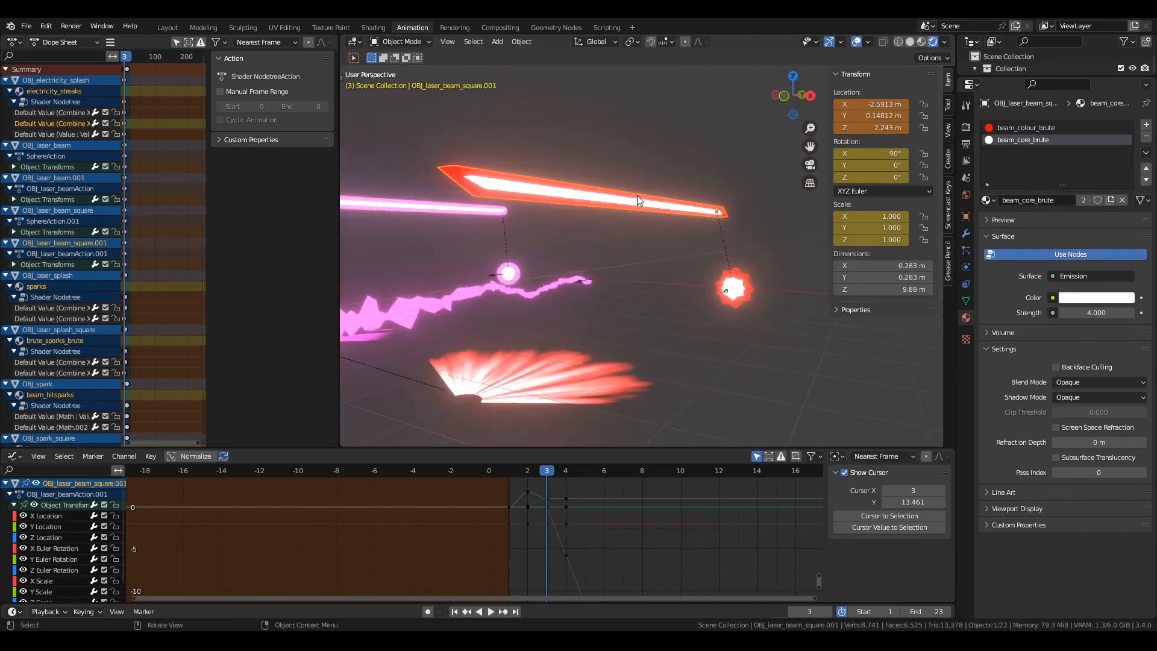
Examine the meshes of the red square beam and its muzzle flash in Edit Mode.
{"action": "key", "text": "Tab"}
{"action": "key", "text": "Tab"}
{"action": "left_click", "coordinate": [761, 261]}
{"action": "key", "text": "Tab"}
{"action": "scroll", "coordinate": [684, 313], "scroll_direction": "up", "scroll_amount": 5}
Step between frames 2 and 3 to compare the red muzzle flash and beam shapes.
{"action": "key", "text": "Tab"}
{"action": "middle_click_drag", "start_coordinate": [763, 300], "coordinate": [608, 368]}
{"action": "key", "text": "Tab"}
{"action": "key", "text": "Left"}
{"action": "key", "text": "Tab"}
{"action": "scroll", "coordinate": [706, 325], "scroll_direction": "down", "scroll_amount": 3}
{"action": "key", "text": "Right"}
{"action": "key", "text": "Left"}
Select OBJ_electricity, play its animation and show its modifier stack with the Displace.001 settings.
{"action": "left_click", "coordinate": [415, 180]}
{"action": "middle_click_drag", "start_coordinate": [415, 180], "coordinate": [659, 330]}
{"action": "key", "text": "space"}
{"action": "left_click", "coordinate": [966, 234]}
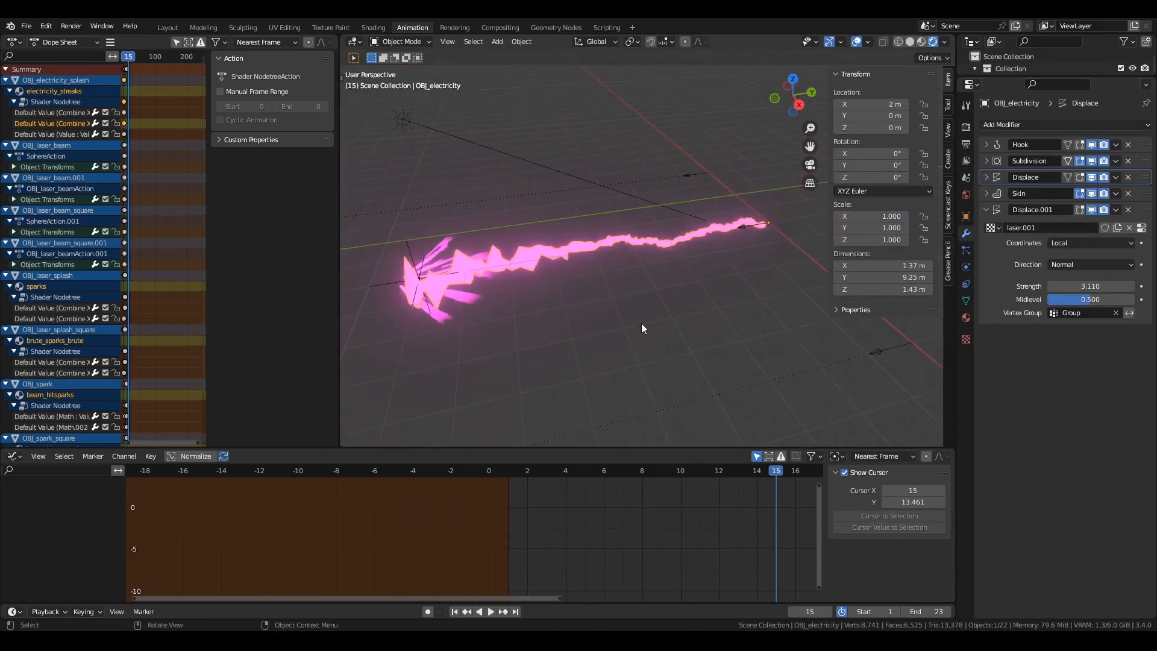
Move PTR_electricity_end to about X 2.9, Y -6.99, Z -0.41 m and rotate PTR_electricity to bend the electricity beam into an arc.
{"action": "left_click", "coordinate": [406, 250]}
{"action": "key", "text": "g"}
{"action": "left_click", "coordinate": [684, 382]}
{"action": "left_click", "coordinate": [747, 226]}
{"action": "key", "text": "r"}
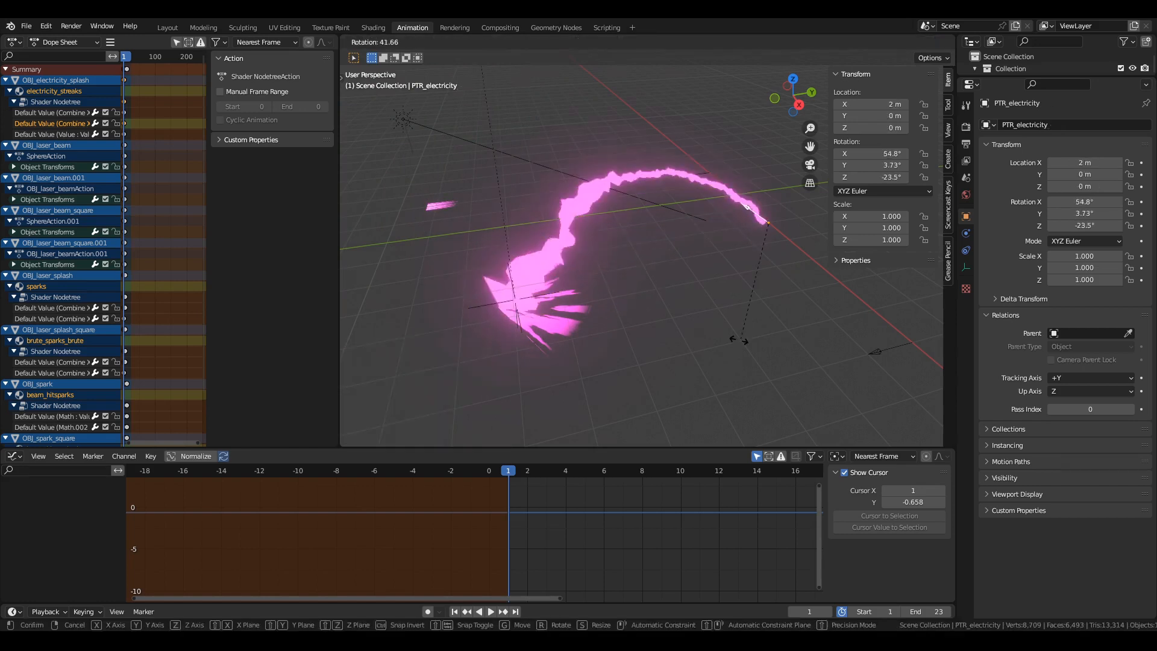
{"action": "left_click", "coordinate": [717, 328]}
Examine OBJ_electricity's Hook and Subdivision modifier settings and its base mesh in Edit Mode and wireframe.
{"action": "left_click", "coordinate": [609, 184]}
{"action": "left_click", "coordinate": [986, 145]}
{"action": "left_click", "coordinate": [987, 257]}
{"action": "key", "text": "Tab"}
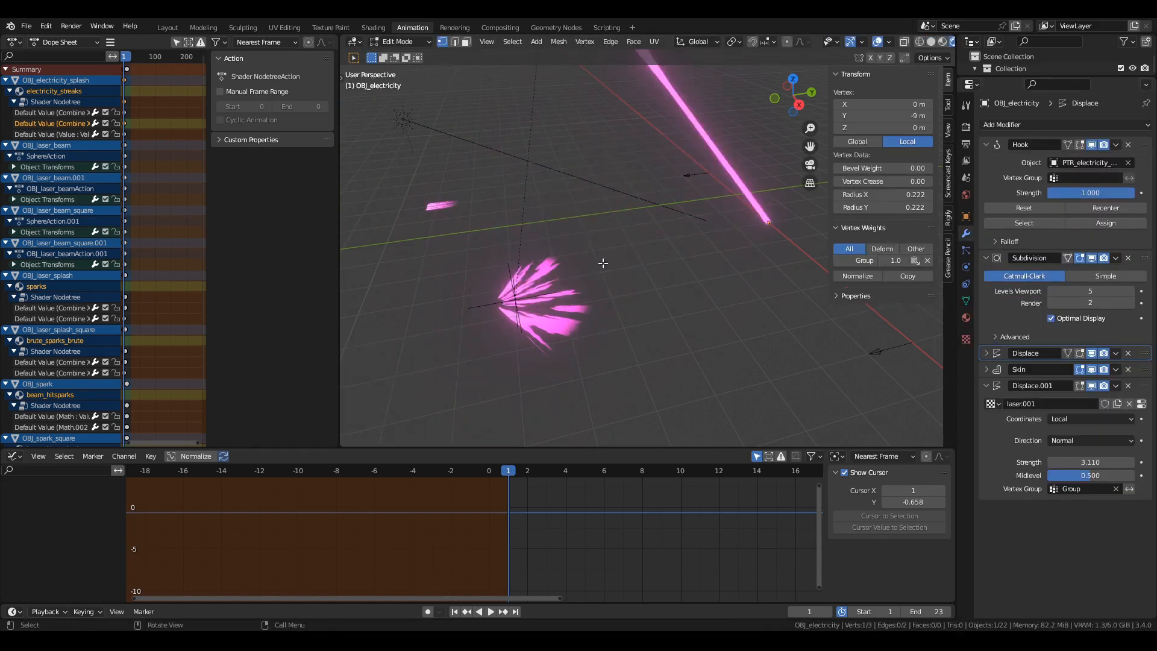
{"action": "scroll", "coordinate": [625, 260], "scroll_direction": "up", "scroll_amount": 3}
{"action": "key", "text": "shift+z"}
{"action": "middle_click_drag", "start_coordinate": [626, 259], "coordinate": [693, 224]}
{"action": "left_click", "coordinate": [713, 328]}
{"action": "key", "text": "Tab"}
{"action": "middle_click_drag", "start_coordinate": [675, 368], "coordinate": [710, 289], "text": "shift"}
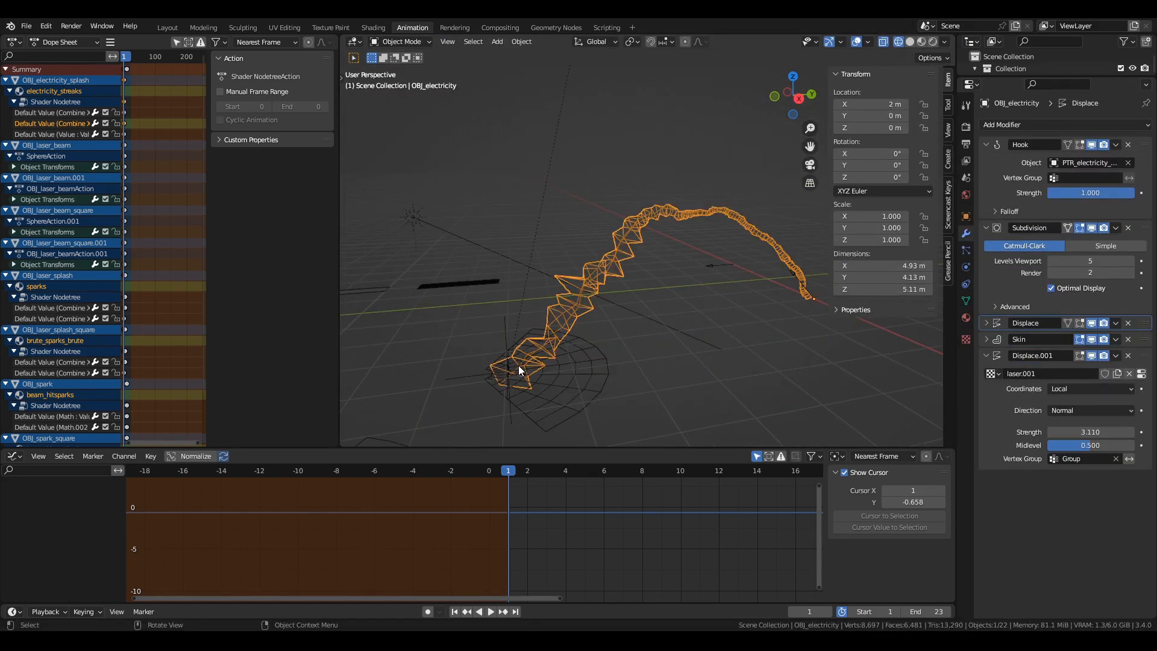
Rotate PTR_electricity_end by about -97.9° in the view plane and return to rendered shading.
{"action": "left_click", "coordinate": [521, 364]}
{"action": "left_click", "coordinate": [524, 363]}
{"action": "key", "text": "r"}
{"action": "left_click", "coordinate": [485, 296]}
{"action": "key", "text": "shift+z"}
{"action": "middle_click_drag", "start_coordinate": [483, 291], "coordinate": [603, 237]}
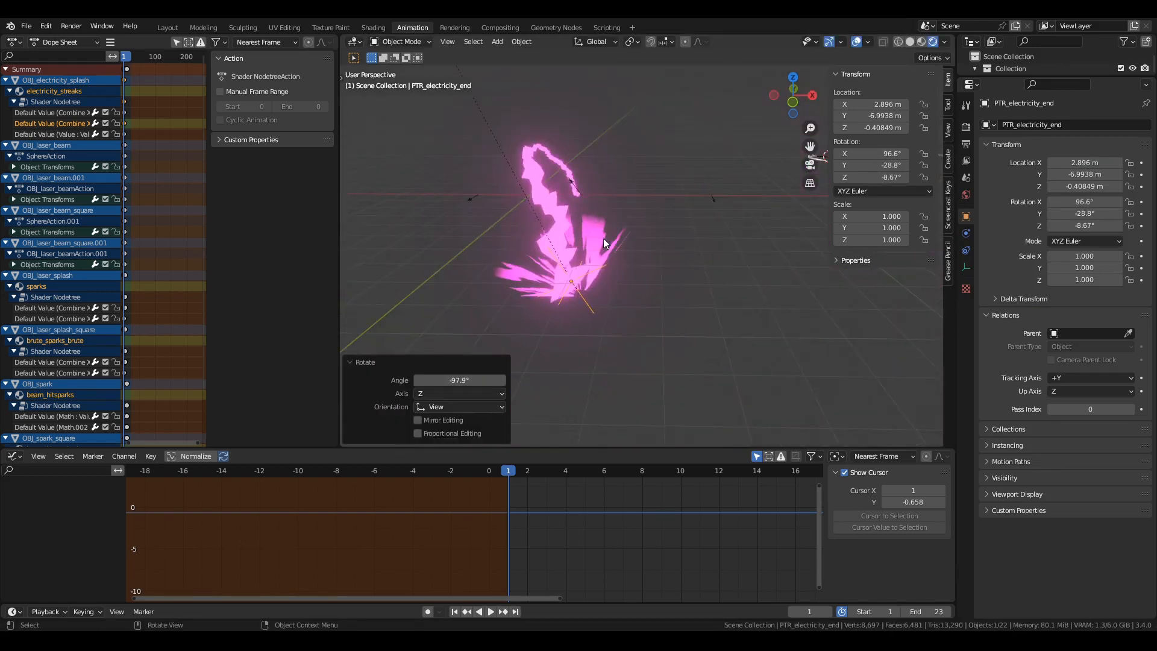
Play the animation of OBJ_electricity_splash and examine its electricity_streaks shader nodes in the Shading workspace.
{"action": "scroll", "coordinate": [603, 237], "scroll_direction": "up", "scroll_amount": 3}
{"action": "left_click", "coordinate": [602, 237]}
{"action": "left_click", "coordinate": [373, 28]}
{"action": "scroll", "coordinate": [599, 168], "scroll_direction": "down", "scroll_amount": 3}
{"action": "mouse_move", "coordinate": [599, 167]}
{"action": "middle_mouse_down"}
{"action": "mouse_move", "coordinate": [707, 154]}
{"action": "mouse_move", "coordinate": [749, 130]}
{"action": "middle_mouse_up"}
{"action": "scroll", "coordinate": [749, 130], "scroll_direction": "up", "scroll_amount": 2}
{"action": "key", "text": "space"}
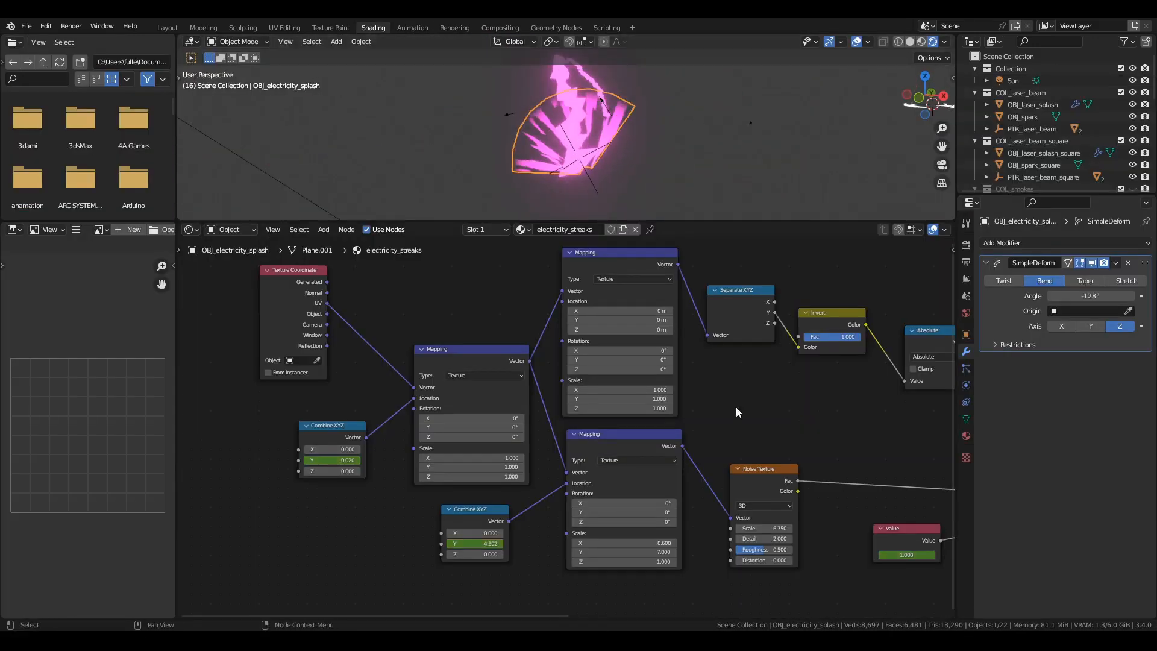
{"action": "middle_click_drag", "start_coordinate": [874, 414], "coordinate": [297, 440]}
{"action": "middle_click_drag", "start_coordinate": [480, 409], "coordinate": [927, 401]}
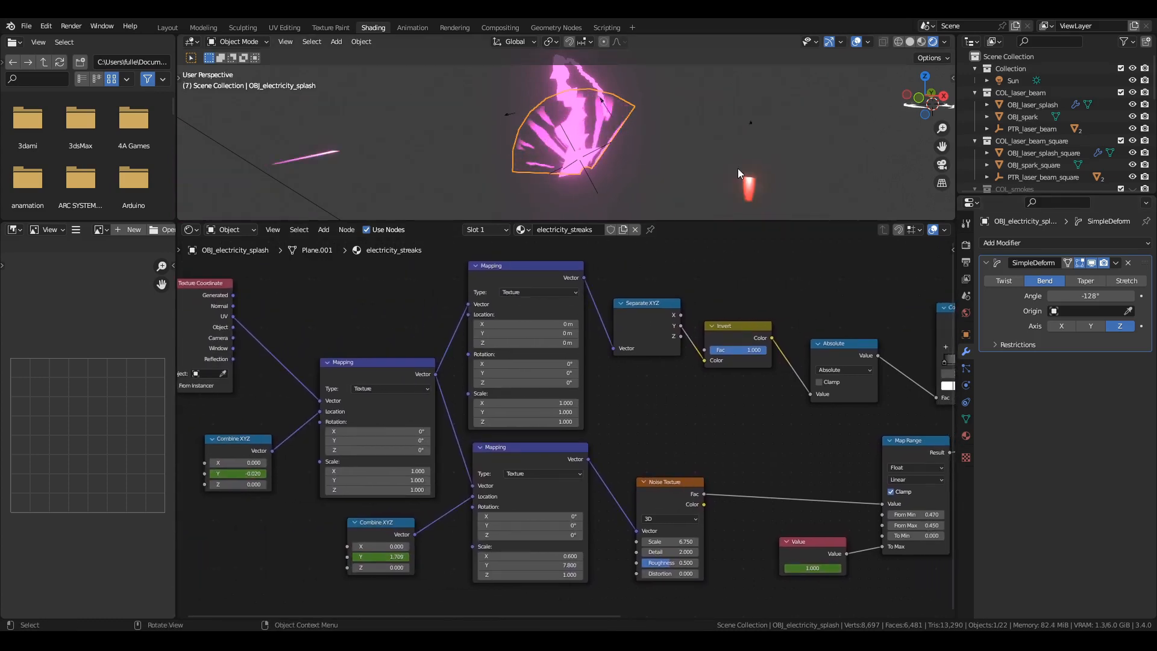
Examine OBJ_electricity's Displace and Skin modifier settings and the laser and laser.001 displacement textures.
{"action": "left_click", "coordinate": [607, 96]}
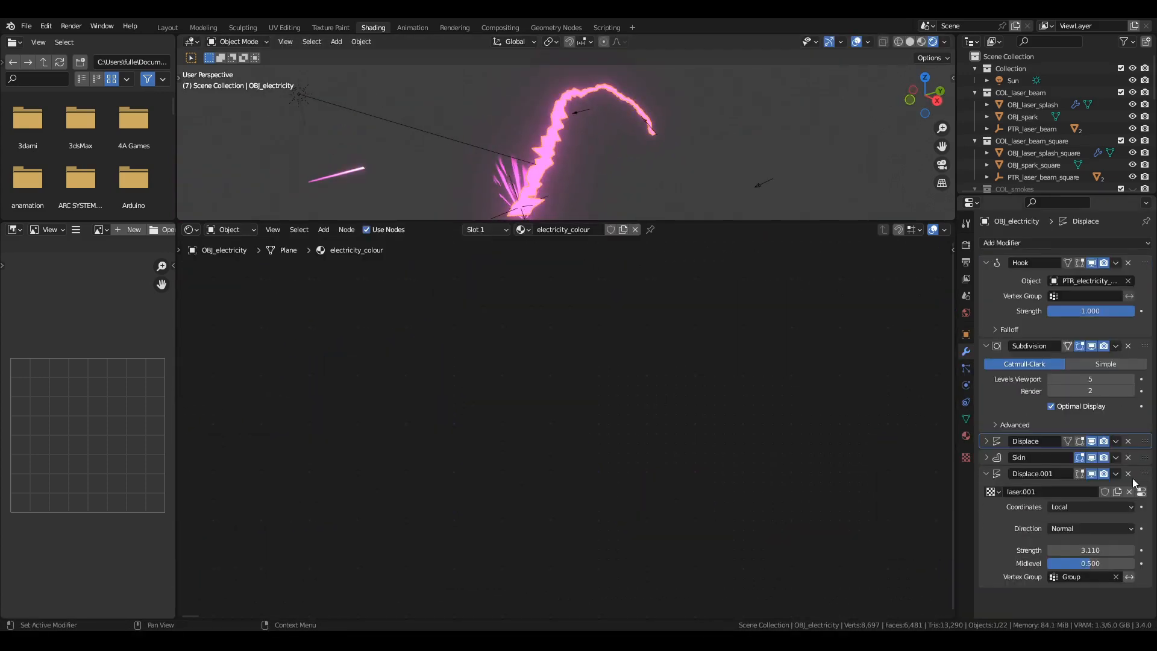
{"action": "left_click", "coordinate": [988, 443]}
{"action": "scroll", "coordinate": [990, 444], "scroll_direction": "down", "scroll_amount": 4}
{"action": "left_click", "coordinate": [987, 488]}
{"action": "scroll", "coordinate": [993, 470], "scroll_direction": "down", "scroll_amount": 2}
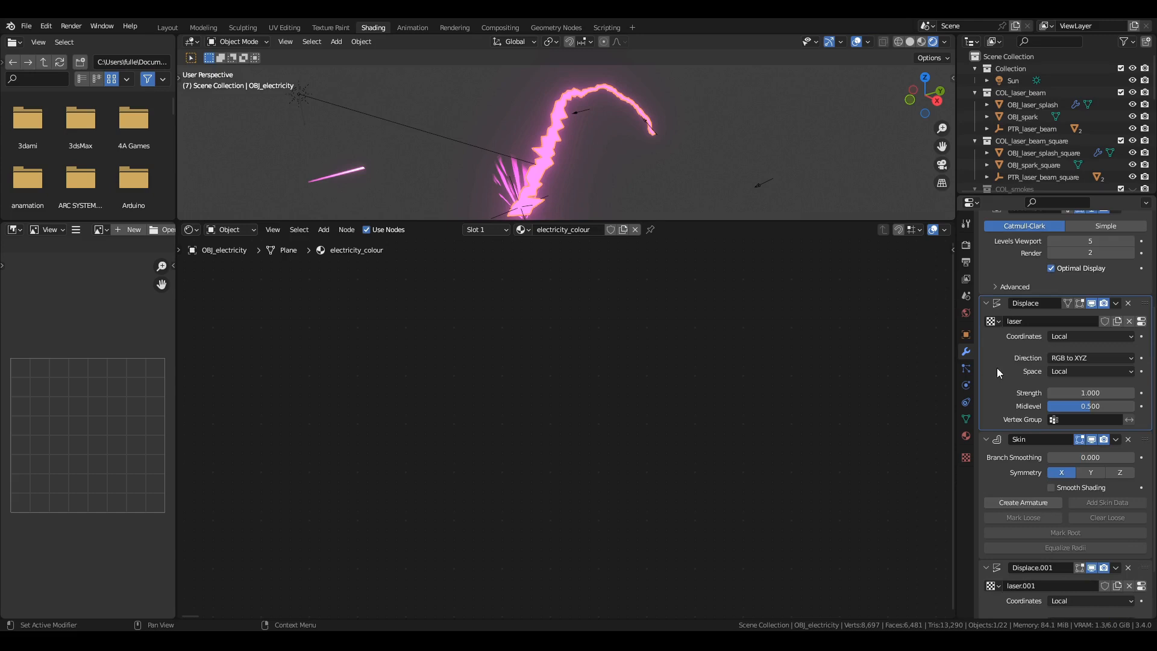
{"action": "left_click", "coordinate": [1140, 322]}
{"action": "left_click", "coordinate": [966, 351]}
{"action": "scroll", "coordinate": [1018, 416], "scroll_direction": "down", "scroll_amount": 4}
{"action": "left_click", "coordinate": [1138, 522]}
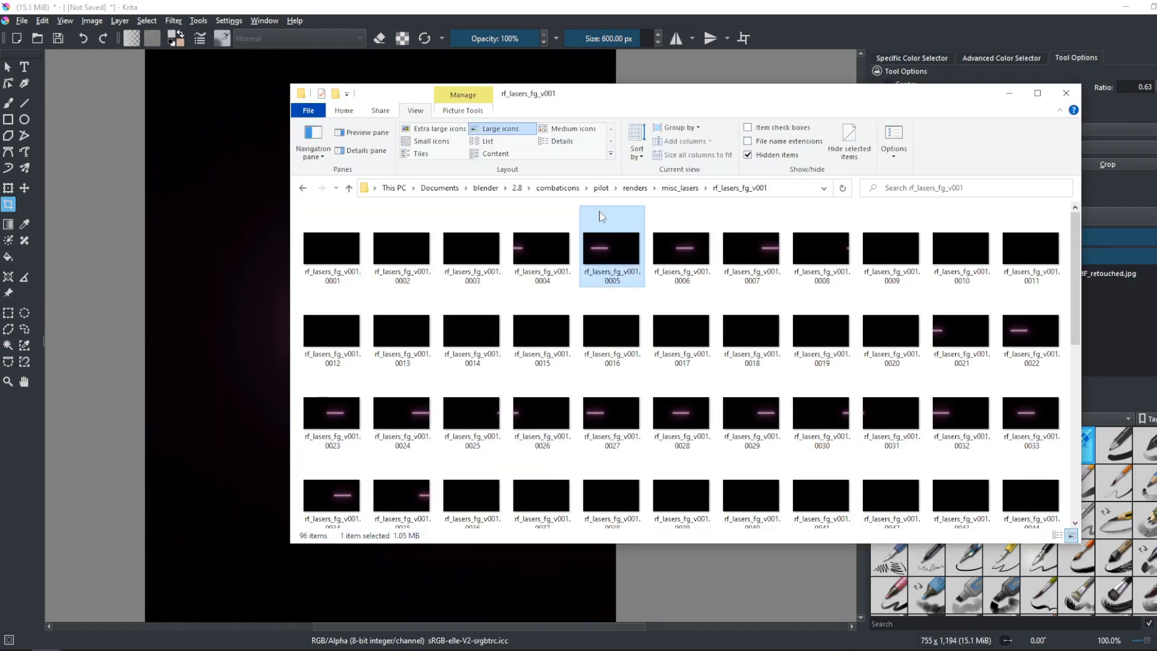
Add frame rf_lasers_alp_v001.0005 from the misc_lasers renders to the Krita document as a layer.
{"action": "left_click", "coordinate": [680, 187]}
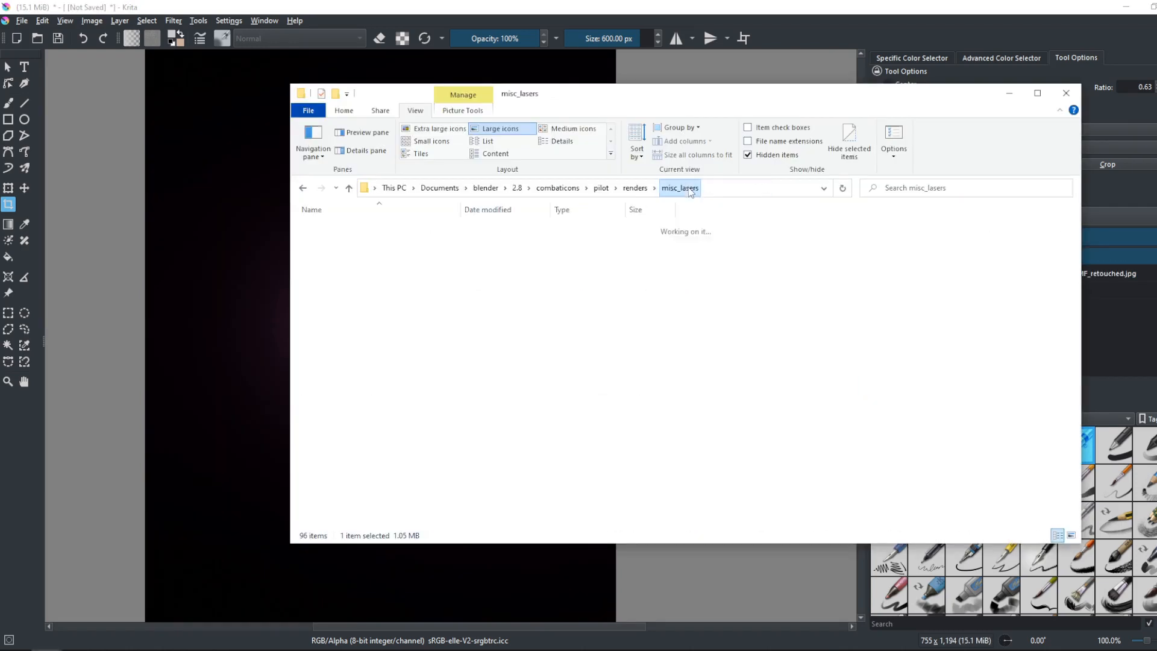
{"action": "double_click", "coordinate": [372, 232]}
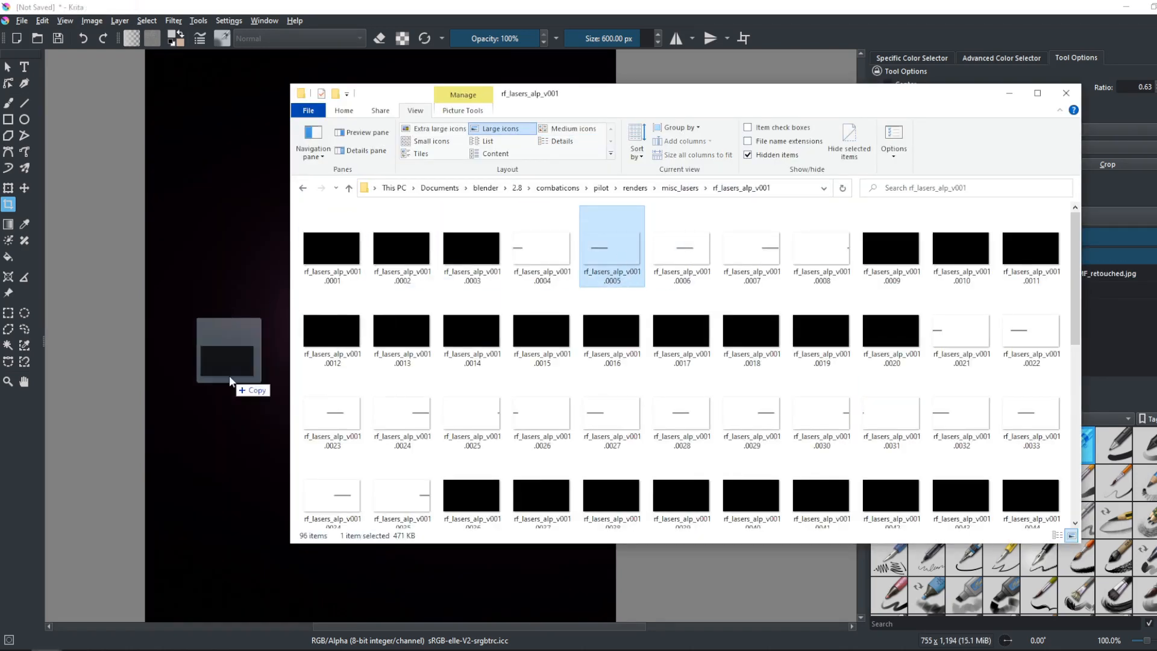
{"action": "left_click_drag", "start_coordinate": [229, 377], "coordinate": [230, 378]}
Set the rf_lasers_fg_v001.0005.png layer's blending mode to Addition.
{"action": "left_click", "coordinate": [814, 5]}
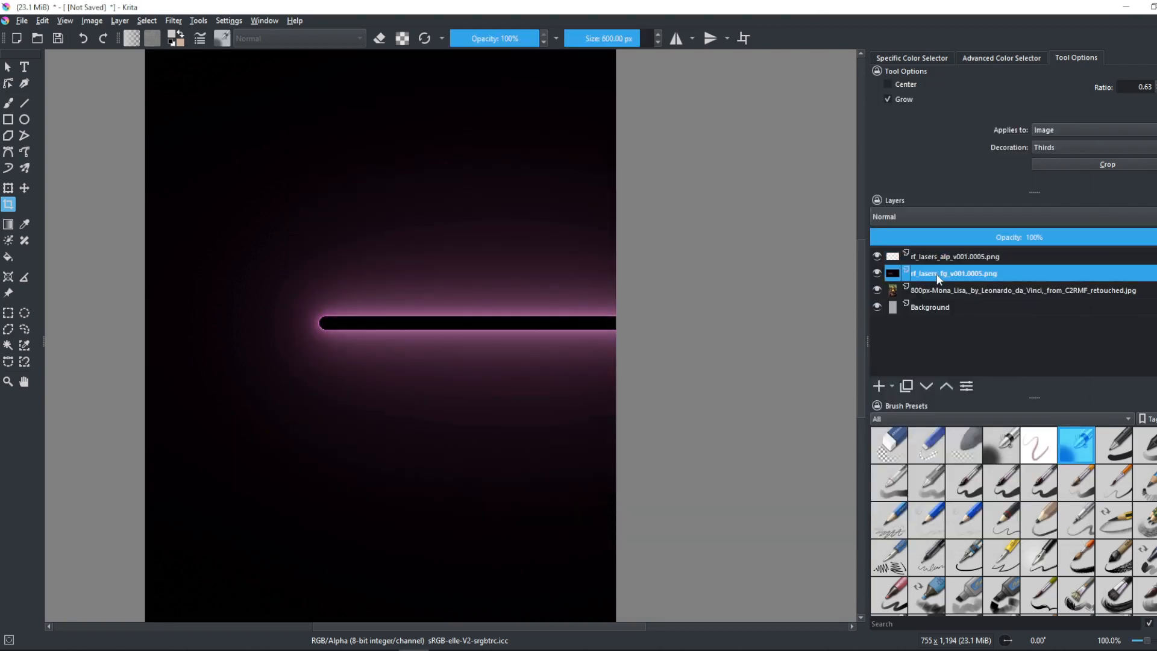
{"action": "left_click", "coordinate": [926, 218]}
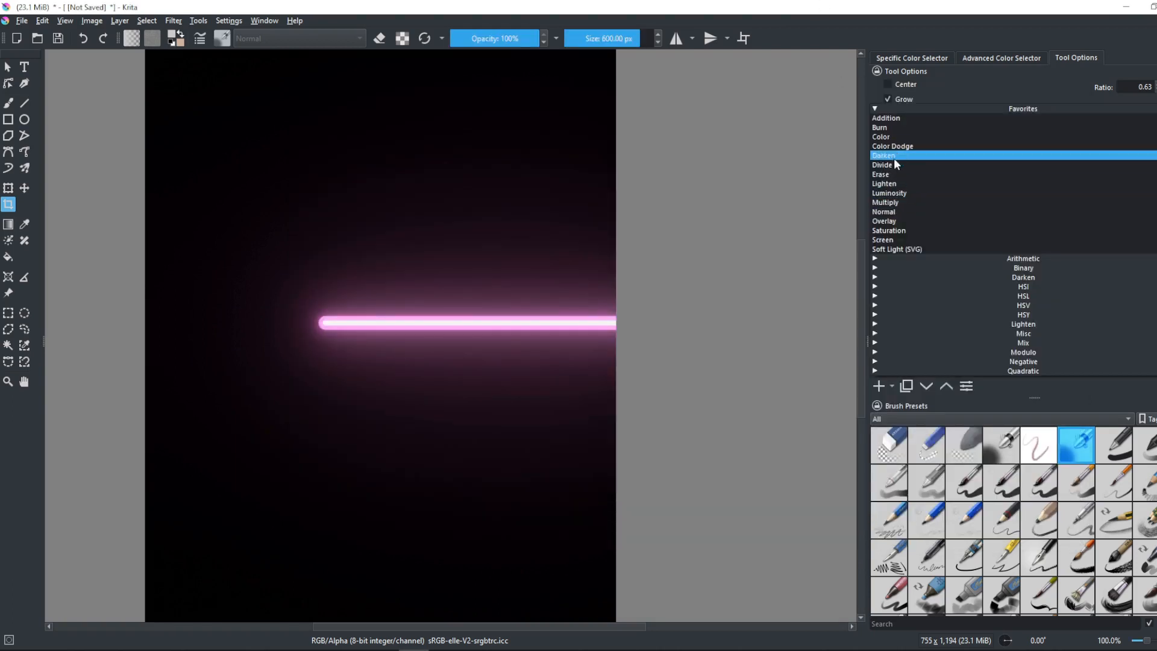
{"action": "left_click", "coordinate": [884, 119]}
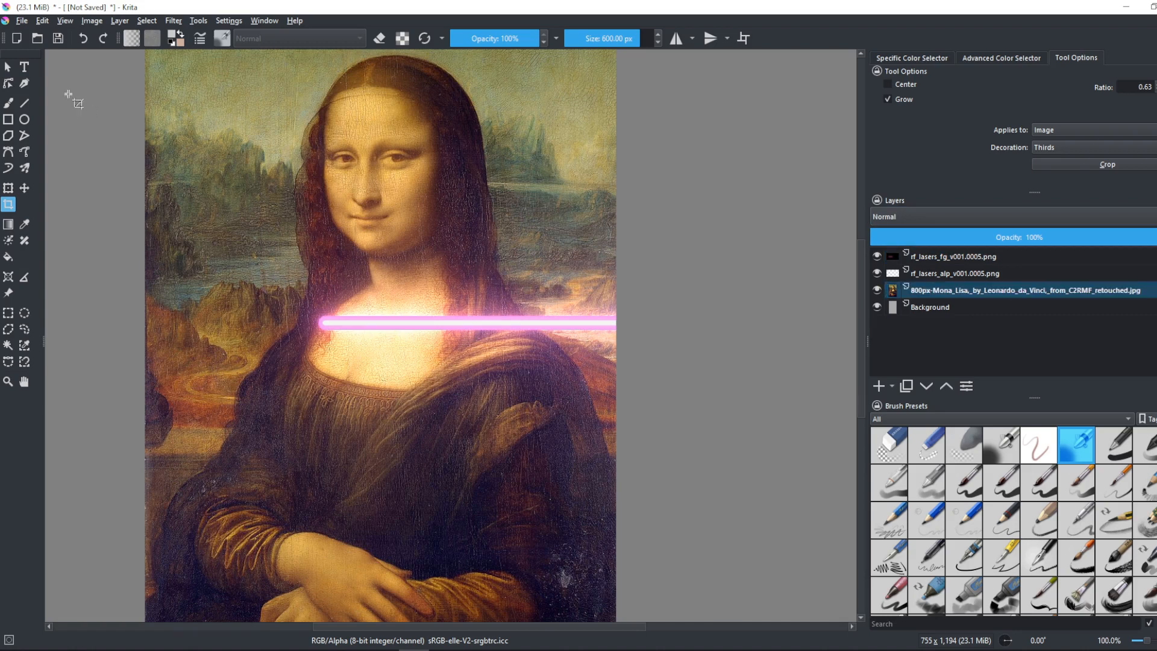
Switch to Blender and inspect the red explosion's Icosphere, Cube.016 and Cube.015, viewing Cube.015 without its GeometryNodes modifier.
{"action": "left_click_drag", "start_coordinate": [357, 216], "coordinate": [332, 310]}
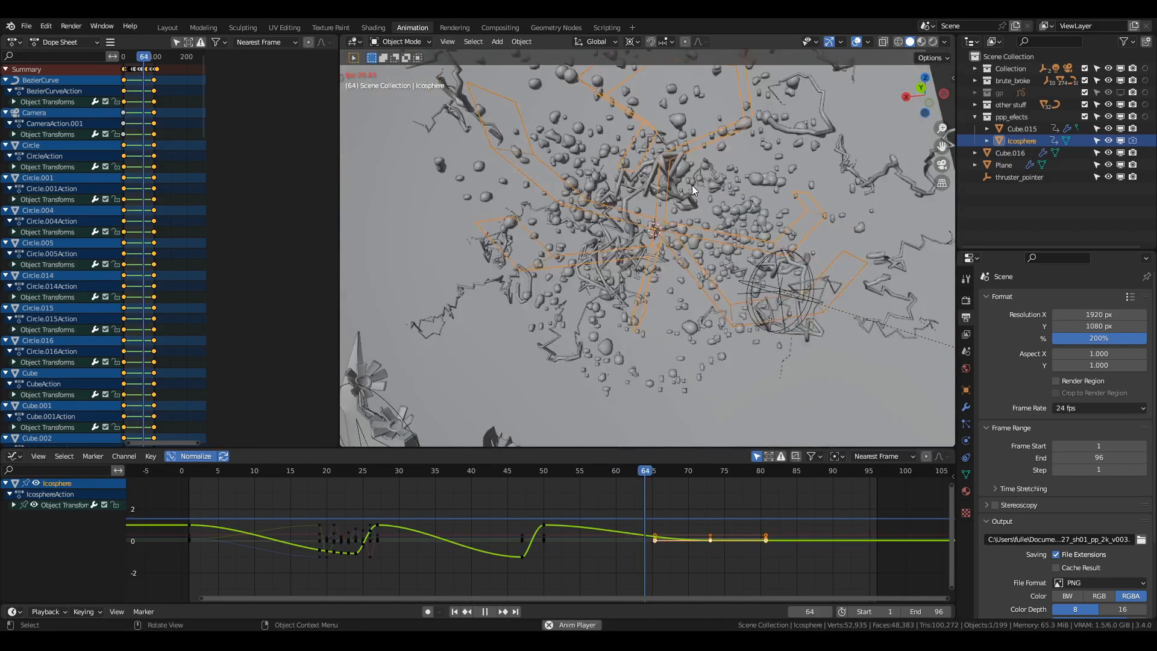
{"action": "left_click", "coordinate": [691, 185]}
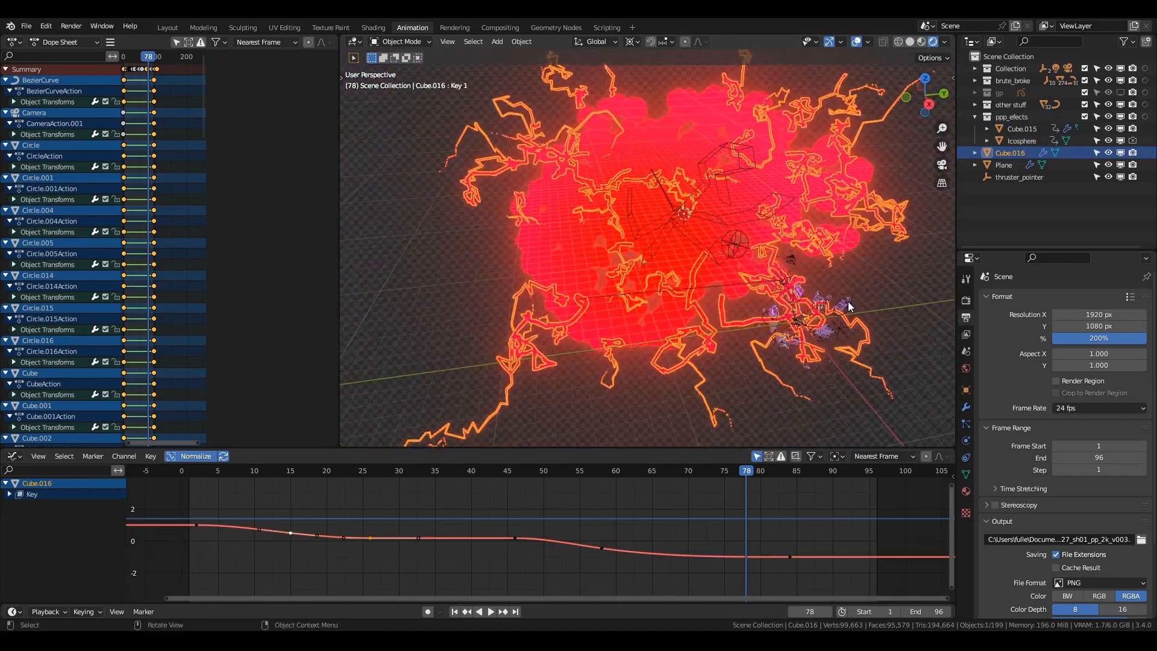
{"action": "left_click", "coordinate": [735, 310]}
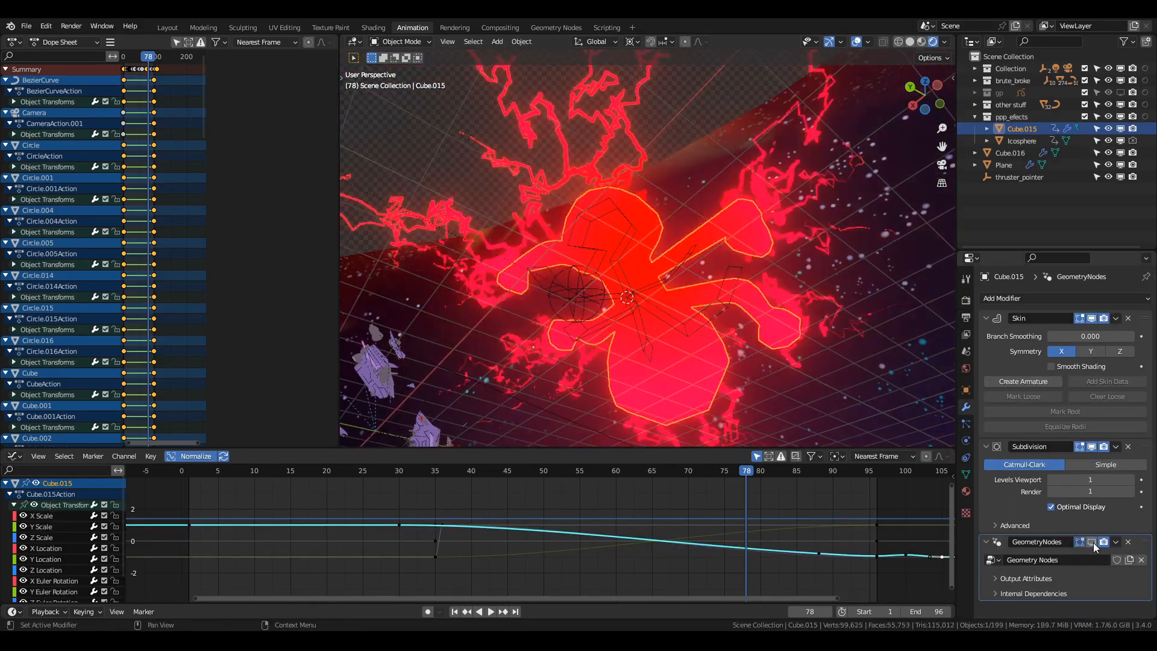
{"action": "left_click", "coordinate": [895, 232]}
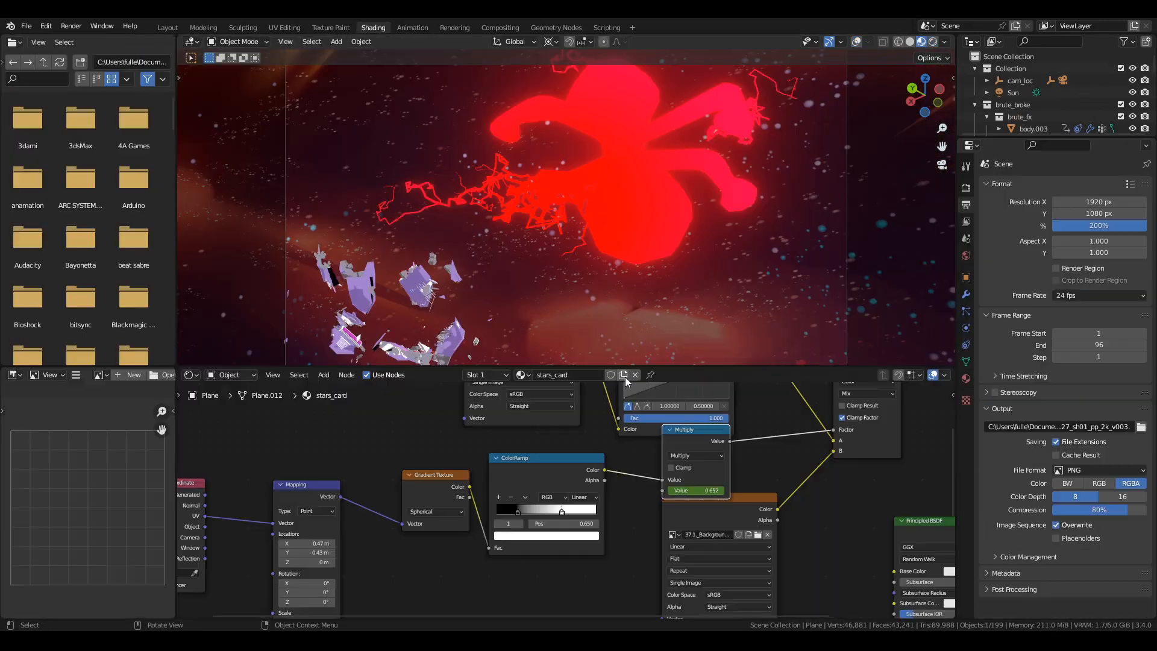
Try sliding the ColorRamp stops in the stars_card material to shift the blend between the background images.
{"action": "scroll", "coordinate": [638, 479], "scroll_direction": "up", "scroll_amount": 4}
{"action": "middle_click_drag", "start_coordinate": [663, 485], "coordinate": [506, 517]}
{"action": "mouse_move", "coordinate": [536, 527]}
{"action": "left_mouse_down"}
{"action": "mouse_move", "coordinate": [523, 527]}
{"action": "mouse_move", "coordinate": [557, 527]}
{"action": "left_mouse_up"}
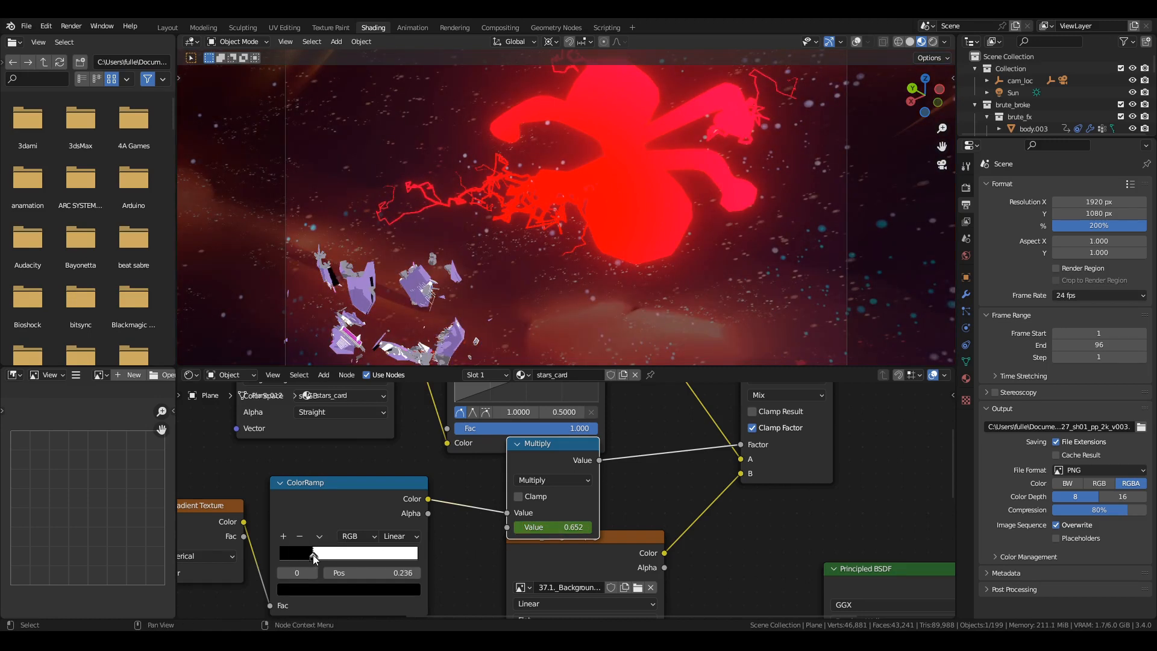
Preview the Fresnel ColorRamp and the Emission node of Cube.015's ppp_glow material.
{"action": "middle_click_drag", "start_coordinate": [603, 271], "coordinate": [685, 317]}
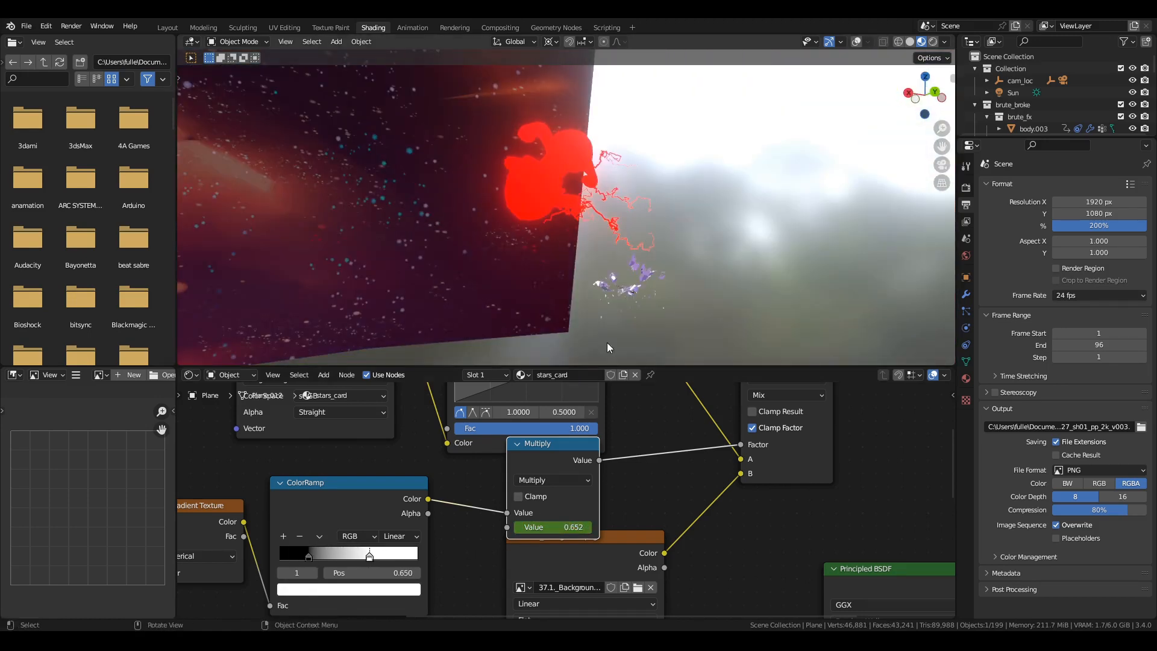
{"action": "middle_click_drag", "start_coordinate": [608, 343], "coordinate": [692, 319]}
{"action": "left_click", "coordinate": [558, 166]}
{"action": "middle_click_drag", "start_coordinate": [596, 291], "coordinate": [639, 265]}
{"action": "middle_click_drag", "start_coordinate": [557, 480], "coordinate": [535, 609]}
{"action": "scroll", "coordinate": [578, 487], "scroll_direction": "down", "scroll_amount": 2}
{"action": "middle_click_drag", "start_coordinate": [620, 467], "coordinate": [434, 514]}
{"action": "left_click", "coordinate": [526, 449], "text": "ctrl+shift"}
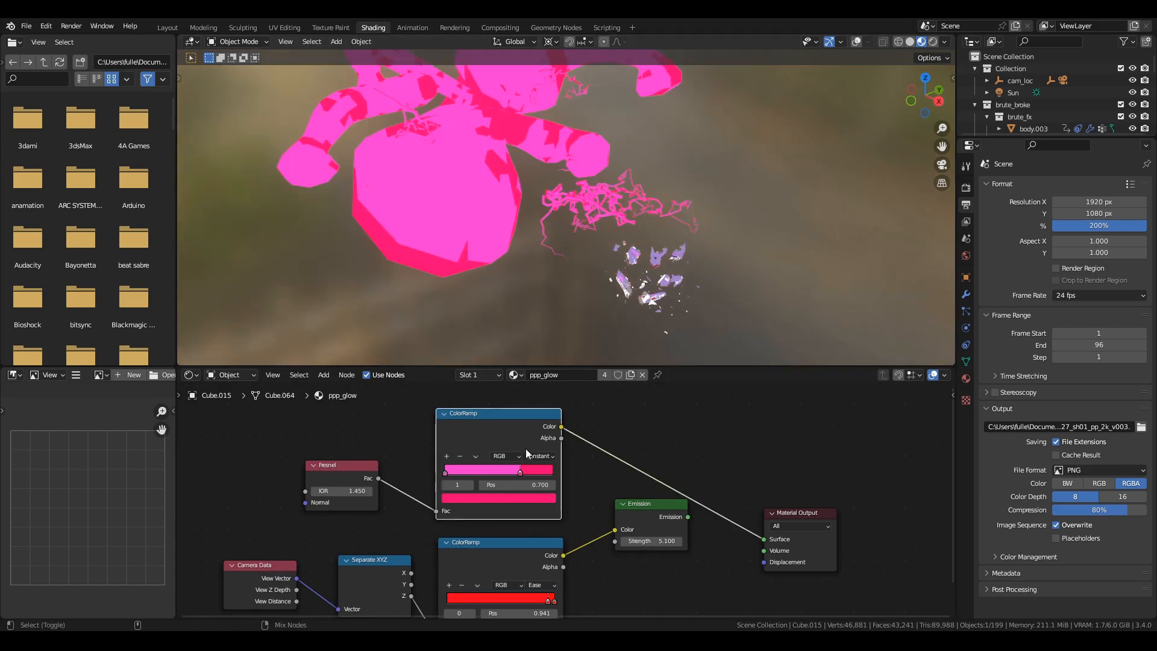
{"action": "left_click", "coordinate": [650, 522], "text": "ctrl+shift"}
{"action": "middle_click_drag", "start_coordinate": [568, 576], "coordinate": [643, 550]}
Turn on the viewport display of Cube.015's GeometryNodes modifier and open its node tree in the Geometry Nodes workspace.
{"action": "scroll", "coordinate": [642, 550], "scroll_direction": "up", "scroll_amount": 1}
{"action": "middle_click_drag", "start_coordinate": [593, 268], "coordinate": [689, 298]}
{"action": "left_click", "coordinate": [966, 294]}
{"action": "left_click", "coordinate": [1090, 429]}
{"action": "left_click", "coordinate": [556, 27]}
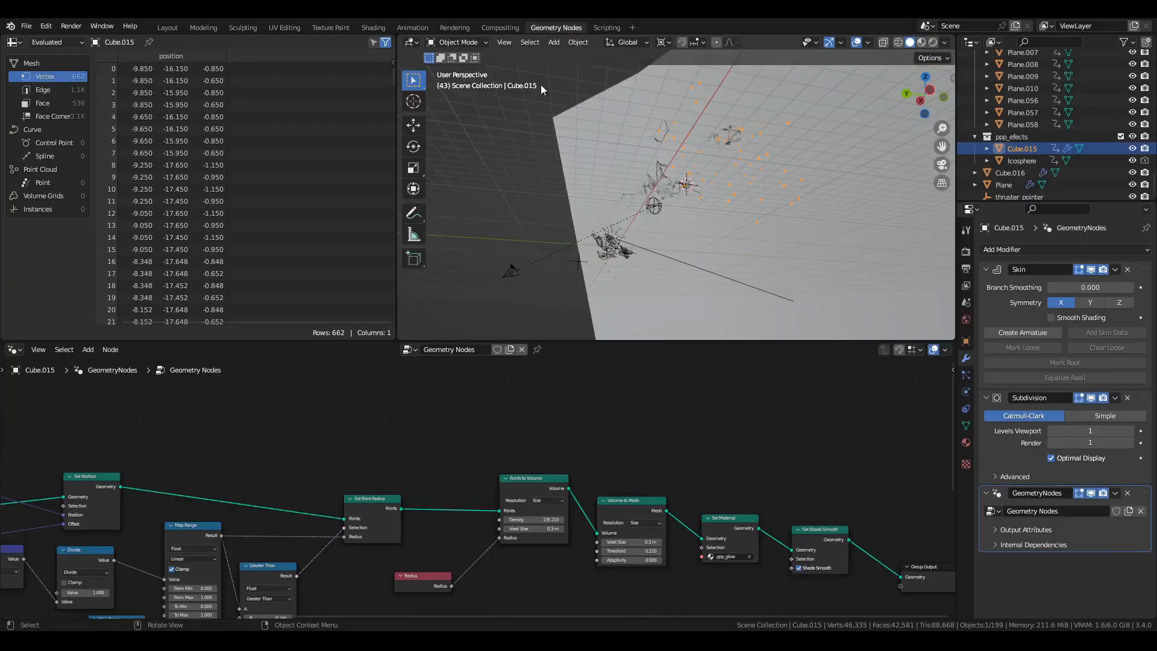
Play the animation and examine Cube.015's node tree from Distribute Points on Faces through to the Group Output.
{"action": "scroll", "coordinate": [627, 204], "scroll_direction": "up", "scroll_amount": 4}
{"action": "key", "text": "space"}
{"action": "middle_click_drag", "start_coordinate": [386, 567], "coordinate": [699, 482]}
{"action": "scroll", "coordinate": [602, 512], "scroll_direction": "down", "scroll_amount": 4}
{"action": "scroll", "coordinate": [323, 542], "scroll_direction": "up", "scroll_amount": 6}
{"action": "middle_click_drag", "start_coordinate": [404, 520], "coordinate": [675, 534]}
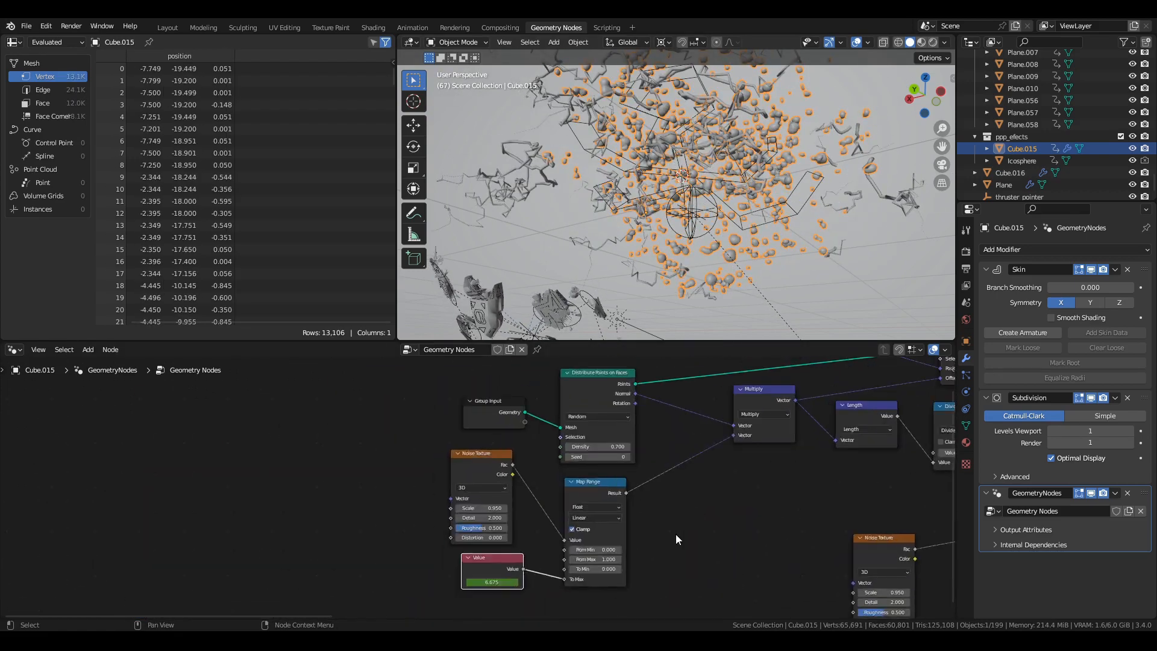
{"action": "scroll", "coordinate": [674, 534], "scroll_direction": "down", "scroll_amount": 3}
{"action": "middle_click_drag", "start_coordinate": [807, 540], "coordinate": [536, 570]}
{"action": "middle_click_drag", "start_coordinate": [904, 521], "coordinate": [327, 553]}
{"action": "scroll", "coordinate": [756, 256], "scroll_direction": "up", "scroll_amount": 3}
{"action": "key", "text": "space"}
Watch Cube.015's scattered blobs grow and merge during playback from several angles.
{"action": "middle_click_drag", "start_coordinate": [756, 256], "coordinate": [703, 247]}
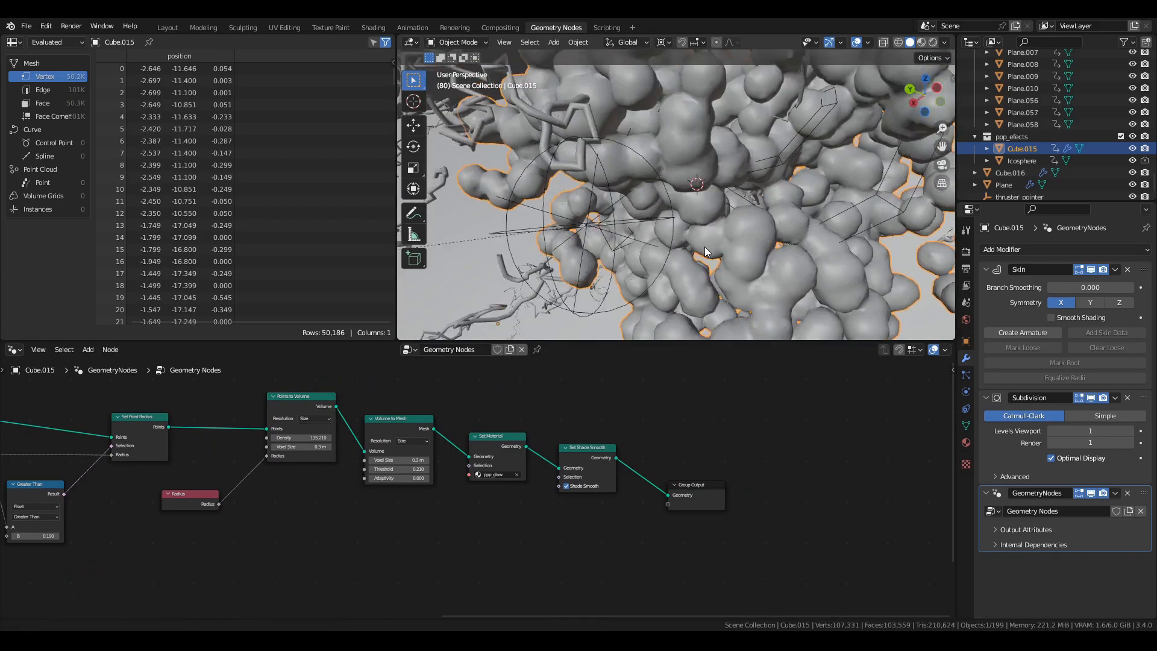
{"action": "scroll", "coordinate": [682, 289], "scroll_direction": "down", "scroll_amount": 4}
{"action": "scroll", "coordinate": [724, 314], "scroll_direction": "up", "scroll_amount": 5}
{"action": "scroll", "coordinate": [674, 284], "scroll_direction": "down", "scroll_amount": 5}
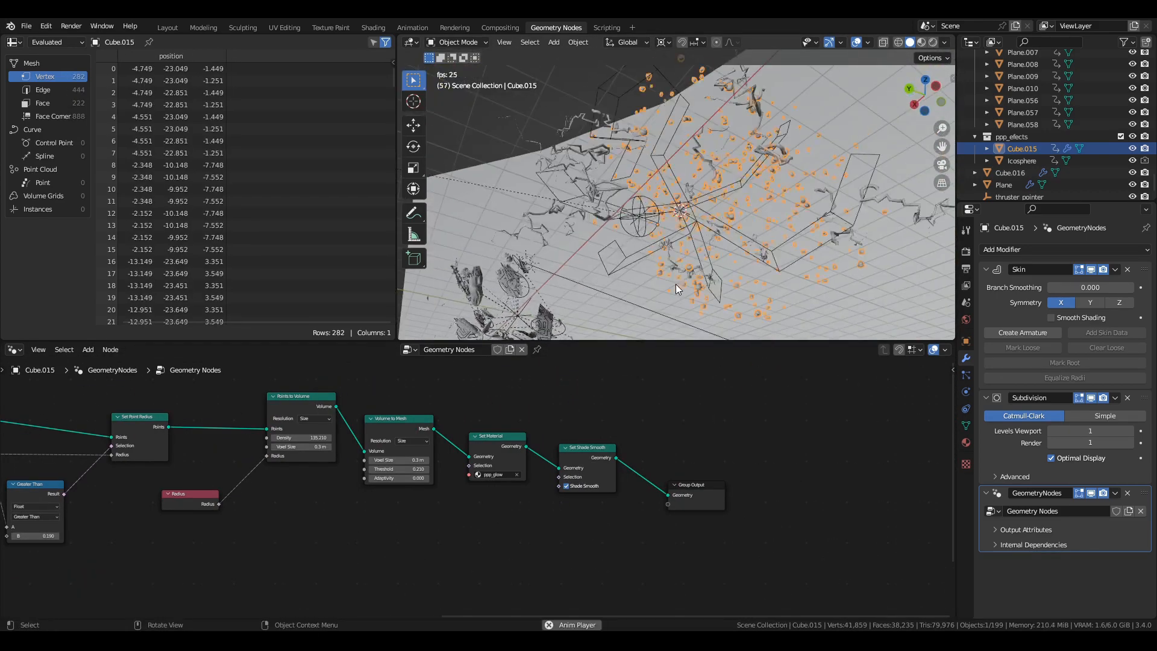
{"action": "scroll", "coordinate": [685, 257], "scroll_direction": "up", "scroll_amount": 5}
{"action": "middle_click_drag", "start_coordinate": [685, 257], "coordinate": [675, 181]}
Try moving and scaling linked parts of Cube.015's skeleton mesh in Edit Mode.
{"action": "key", "text": "Tab"}
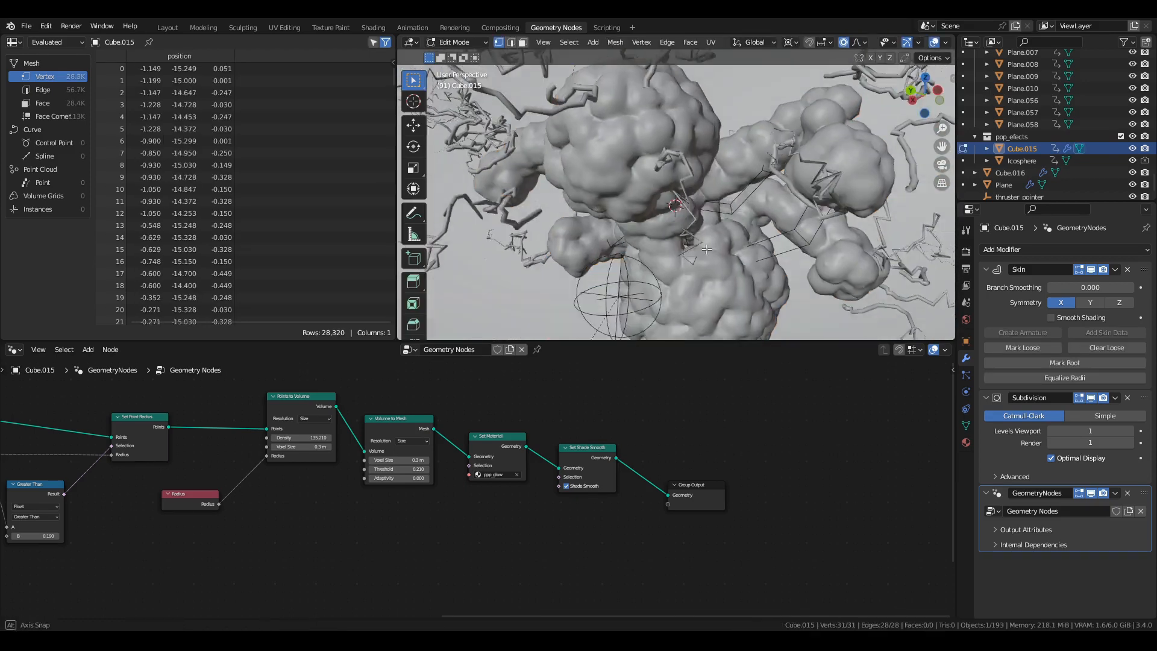
{"action": "key", "text": "g"}
{"action": "left_click", "coordinate": [693, 169]}
{"action": "scroll", "coordinate": [693, 169], "scroll_direction": "down", "scroll_amount": 3}
{"action": "key", "text": "g"}
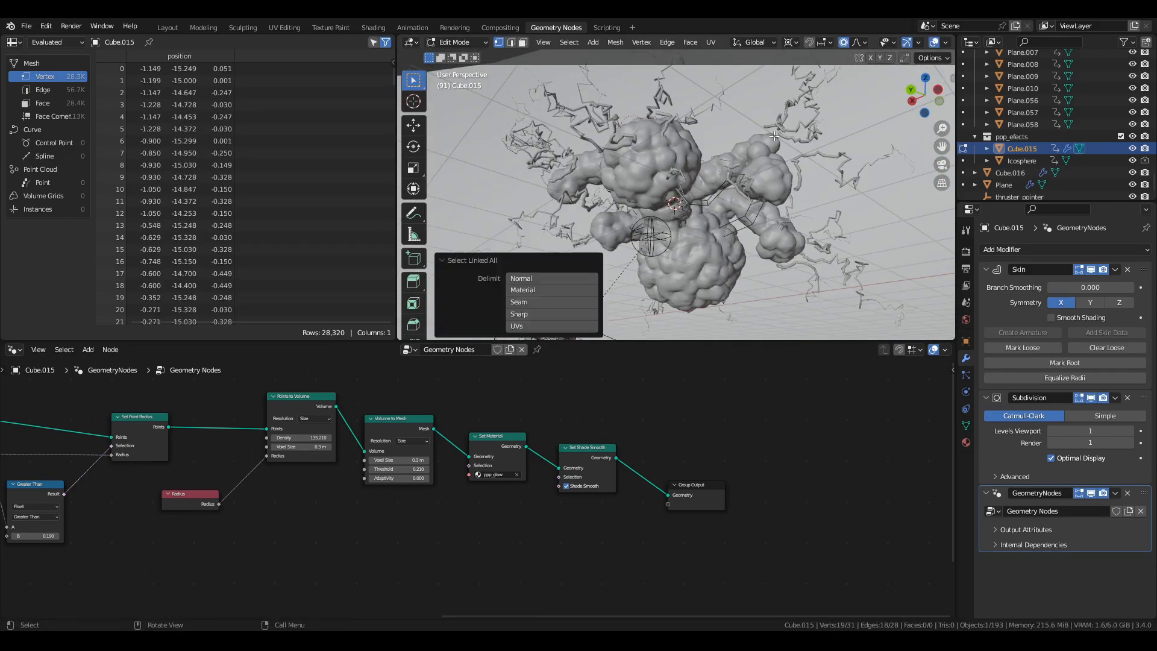
{"action": "key", "text": "g"}
{"action": "middle_click_drag", "start_coordinate": [624, 251], "coordinate": [717, 241], "text": "shift"}
{"action": "left_click", "coordinate": [757, 240]}
{"action": "key", "text": "s"}
{"action": "left_click", "coordinate": [694, 206]}
{"action": "key", "text": "Tab"}
Try freely rotating Cube.015 as a whole object in the viewport.
{"action": "key", "text": "r"}
{"action": "key", "text": "r"}
{"action": "left_click", "coordinate": [613, 298]}
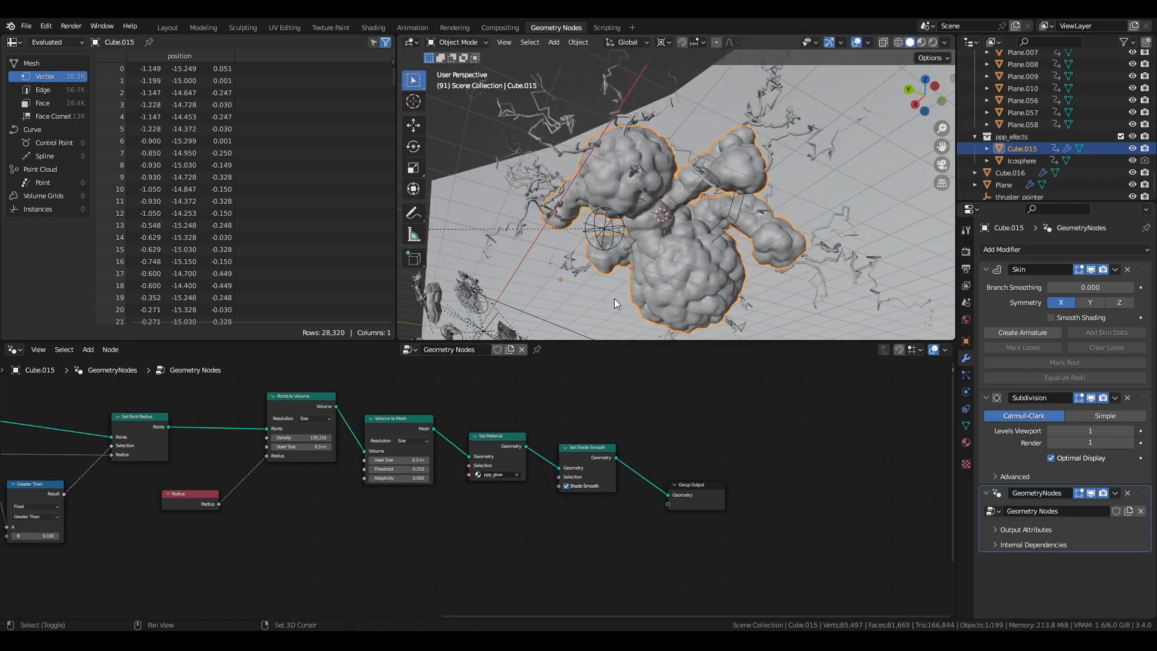
{"action": "left_click", "coordinate": [715, 259]}
{"action": "mouse_move", "coordinate": [614, 298]}
{"action": "middle_mouse_down"}
{"action": "mouse_move", "coordinate": [692, 243]}
{"action": "mouse_move", "coordinate": [663, 205]}
{"action": "mouse_move", "coordinate": [620, 212]}
{"action": "middle_mouse_up"}
{"action": "key", "text": "r"}
{"action": "key", "text": "r"}
{"action": "right_click", "coordinate": [639, 217]}
Inspect the broken brute pieces in rendered shading and watch the explosion animation around them.
{"action": "left_click", "coordinate": [620, 212]}
{"action": "left_click", "coordinate": [932, 42]}
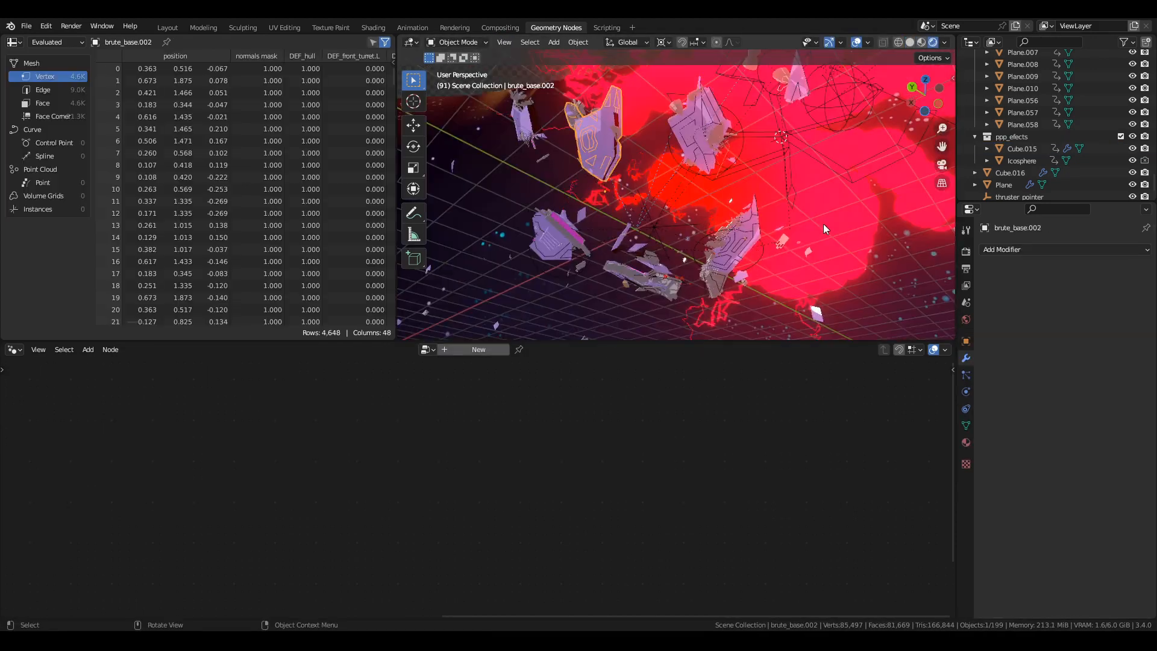
{"action": "left_click", "coordinate": [741, 259]}
{"action": "middle_click_drag", "start_coordinate": [741, 259], "coordinate": [615, 330]}
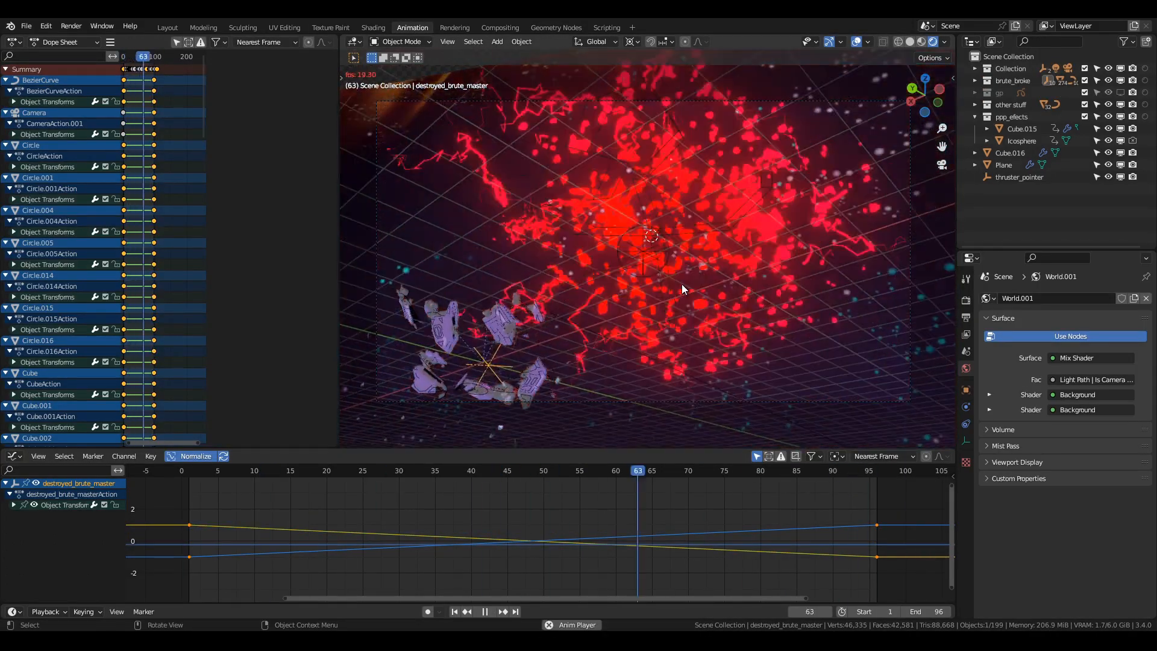
{"action": "key", "text": "space"}
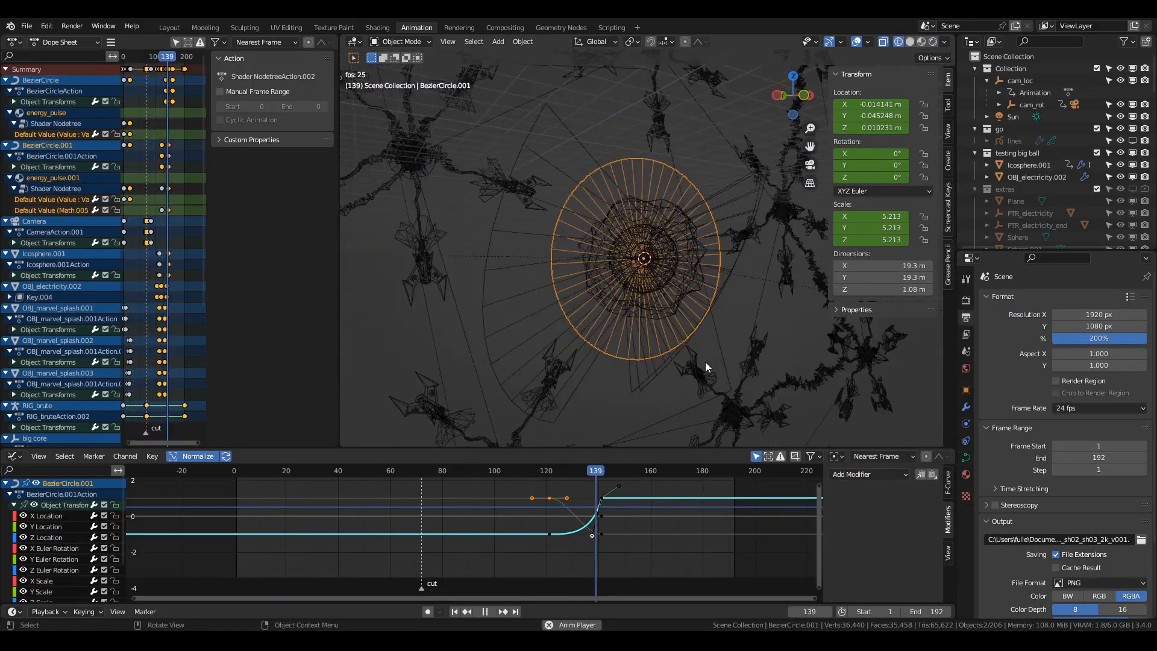
Stop playback at frame 132, check Icosphere.001's mesh in Edit Mode and move it out of the energy ball's centre.
{"action": "key", "text": "space"}
{"action": "left_click", "coordinate": [617, 241]}
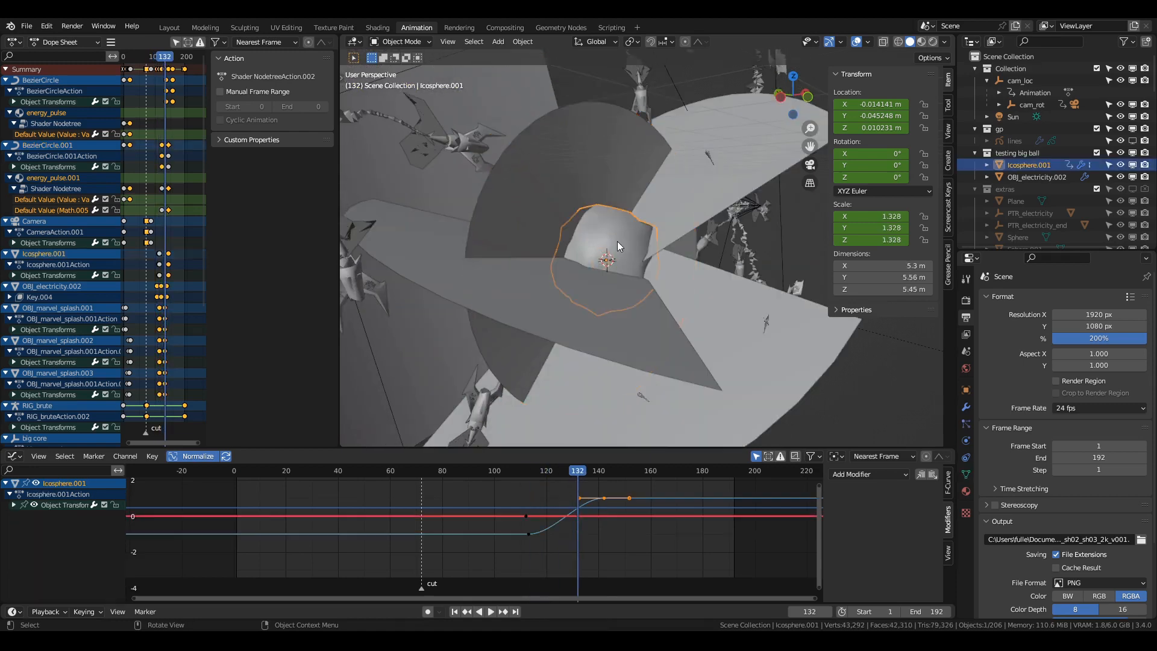
{"action": "middle_click_drag", "start_coordinate": [617, 241], "coordinate": [609, 283]}
{"action": "key", "text": "Tab"}
{"action": "key", "text": "Tab"}
{"action": "key", "text": "g"}
{"action": "left_click", "coordinate": [800, 346]}
Move the BezierCircle.001 ring away from the energy ball's centre.
{"action": "key", "text": "shift+z"}
{"action": "key", "text": "shift+z"}
{"action": "scroll", "coordinate": [668, 344], "scroll_direction": "down", "scroll_amount": 2}
{"action": "left_click", "coordinate": [637, 335]}
{"action": "key", "text": "g"}
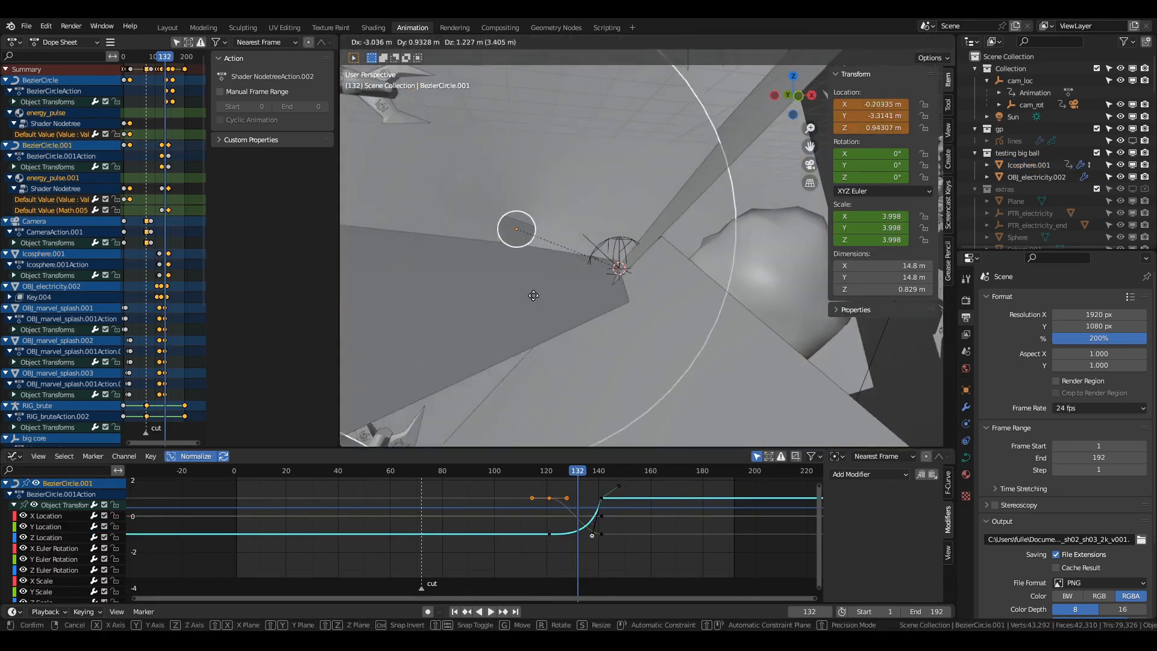
{"action": "left_click", "coordinate": [833, 422]}
View the energy ball burst in rendered shading and play its animation.
{"action": "scroll", "coordinate": [723, 337], "scroll_direction": "down", "scroll_amount": 4}
{"action": "key", "text": "z"}
{"action": "left_click", "coordinate": [663, 404]}
{"action": "key", "text": "space"}
{"action": "key", "text": "space"}
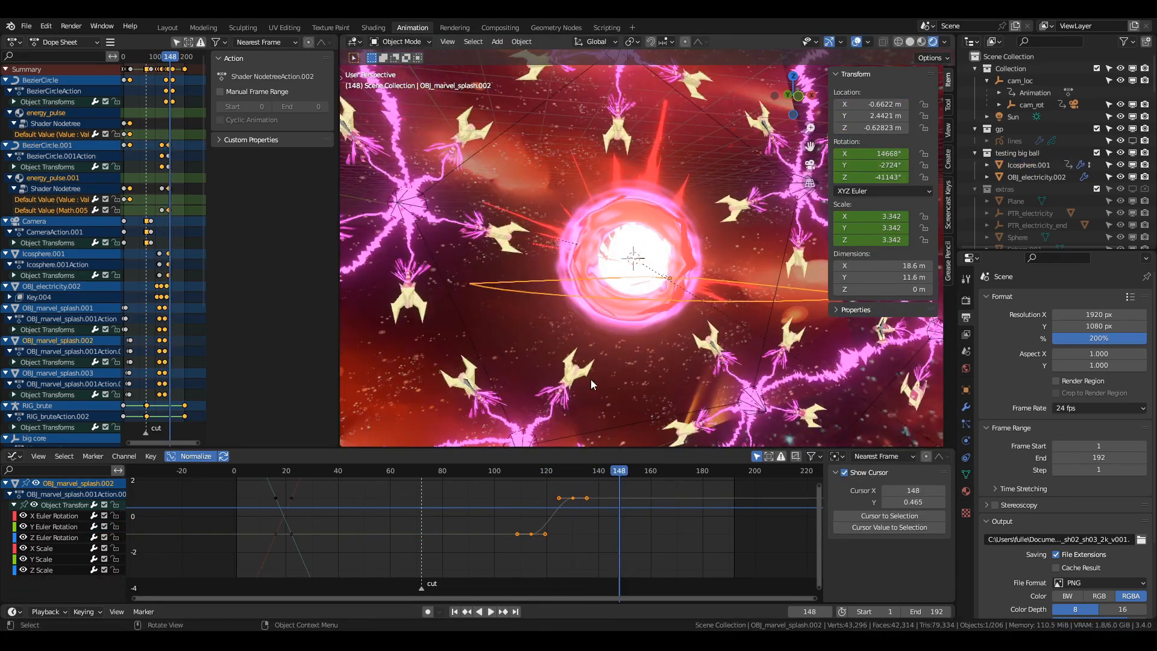
{"action": "middle_click_drag", "start_coordinate": [590, 378], "coordinate": [671, 392]}
{"action": "key", "text": "space"}
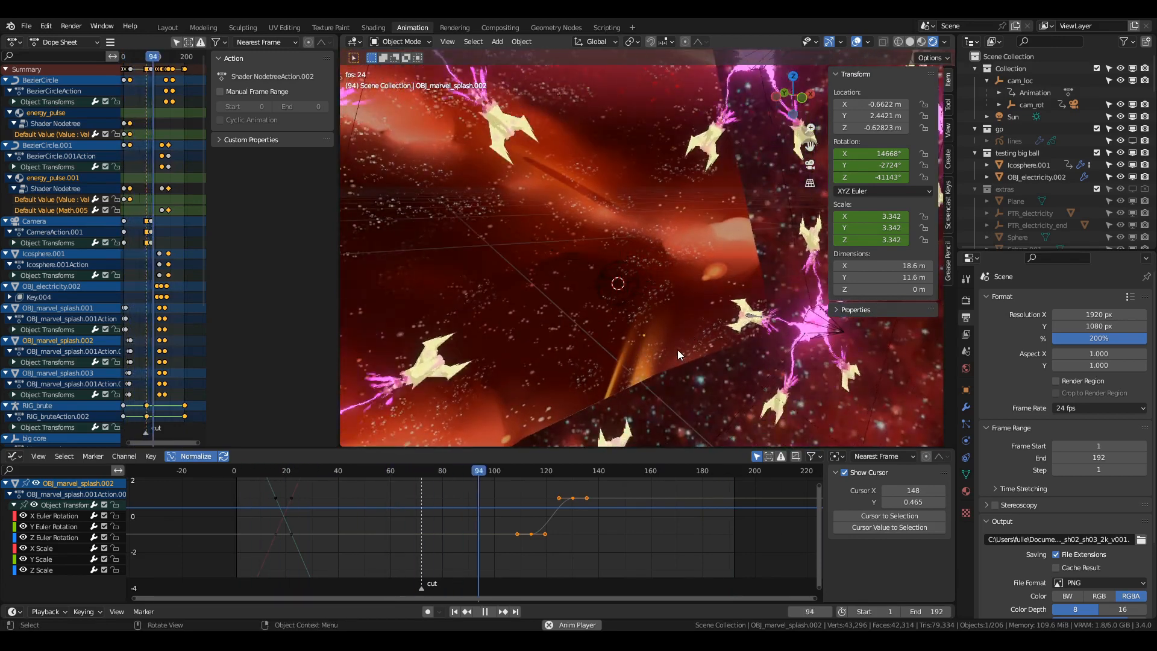
Stop playback, select the BezierCircle.001 ring, go to frame 133 and open its material nodes in the Shading workspace.
{"action": "key", "text": "space"}
{"action": "left_click", "coordinate": [506, 333]}
{"action": "right_click_drag", "start_coordinate": [587, 536], "coordinate": [580, 533], "text": "shift"}
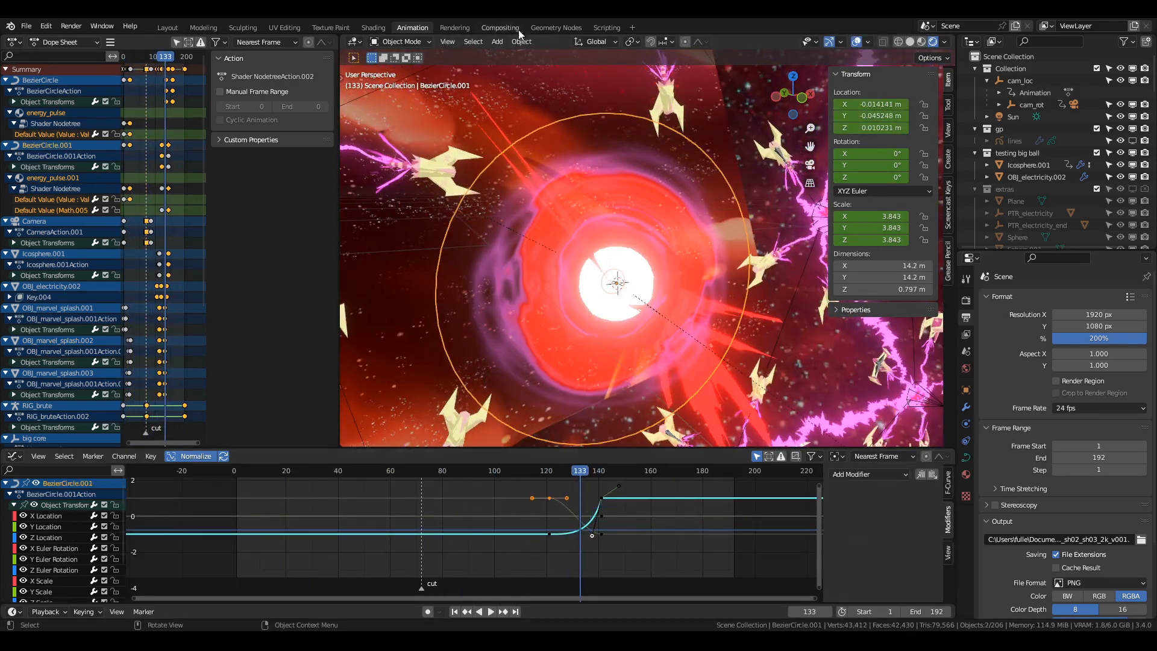
{"action": "left_click", "coordinate": [374, 29]}
{"action": "middle_click_drag", "start_coordinate": [416, 506], "coordinate": [702, 478]}
{"action": "scroll", "coordinate": [702, 478], "scroll_direction": "down", "scroll_amount": 7}
{"action": "middle_click_drag", "start_coordinate": [514, 508], "coordinate": [706, 519]}
{"action": "scroll", "coordinate": [670, 523], "scroll_direction": "up", "scroll_amount": 1}
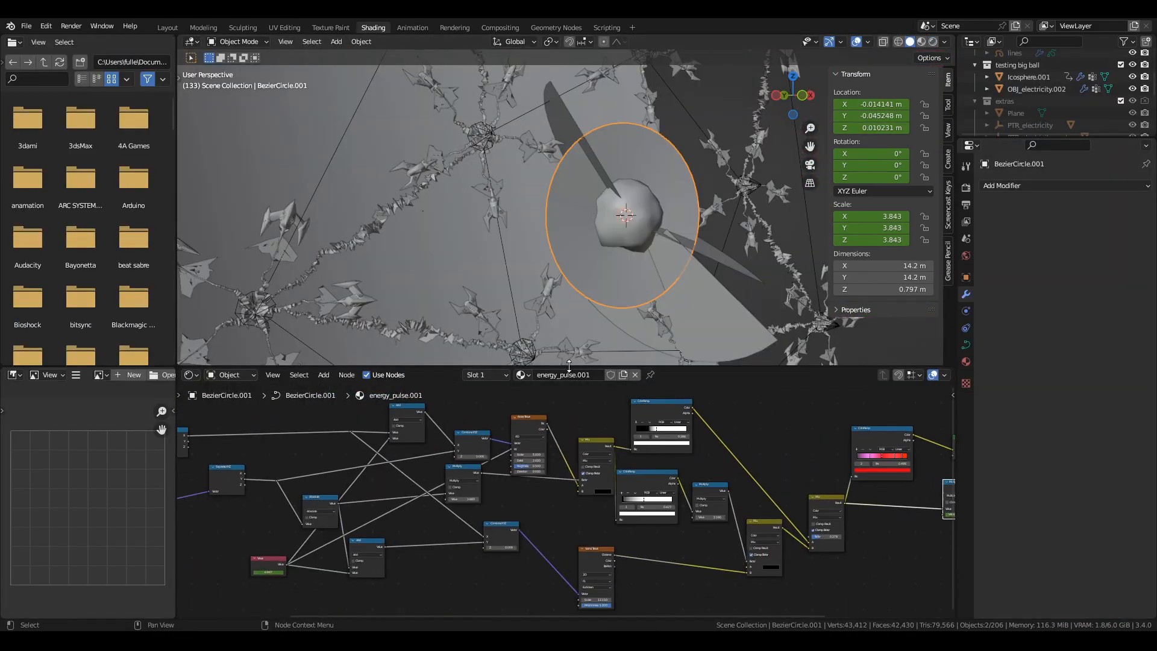
Enlarge the node editor, switch the viewport to rendered shading and examine the coordinate nodes of the energy_pulse.001 material.
{"action": "left_click_drag", "start_coordinate": [569, 365], "coordinate": [560, 223]}
{"action": "scroll", "coordinate": [493, 435], "scroll_direction": "up", "scroll_amount": 5}
{"action": "middle_click_drag", "start_coordinate": [492, 436], "coordinate": [746, 452]}
{"action": "key", "text": "z"}
{"action": "scroll", "coordinate": [428, 432], "scroll_direction": "up", "scroll_amount": 1}
{"action": "mouse_move", "coordinate": [428, 433]}
{"action": "middle_mouse_down"}
{"action": "mouse_move", "coordinate": [751, 436]}
{"action": "mouse_move", "coordinate": [562, 429]}
{"action": "middle_mouse_up"}
{"action": "scroll", "coordinate": [751, 437], "scroll_direction": "up", "scroll_amount": 1}
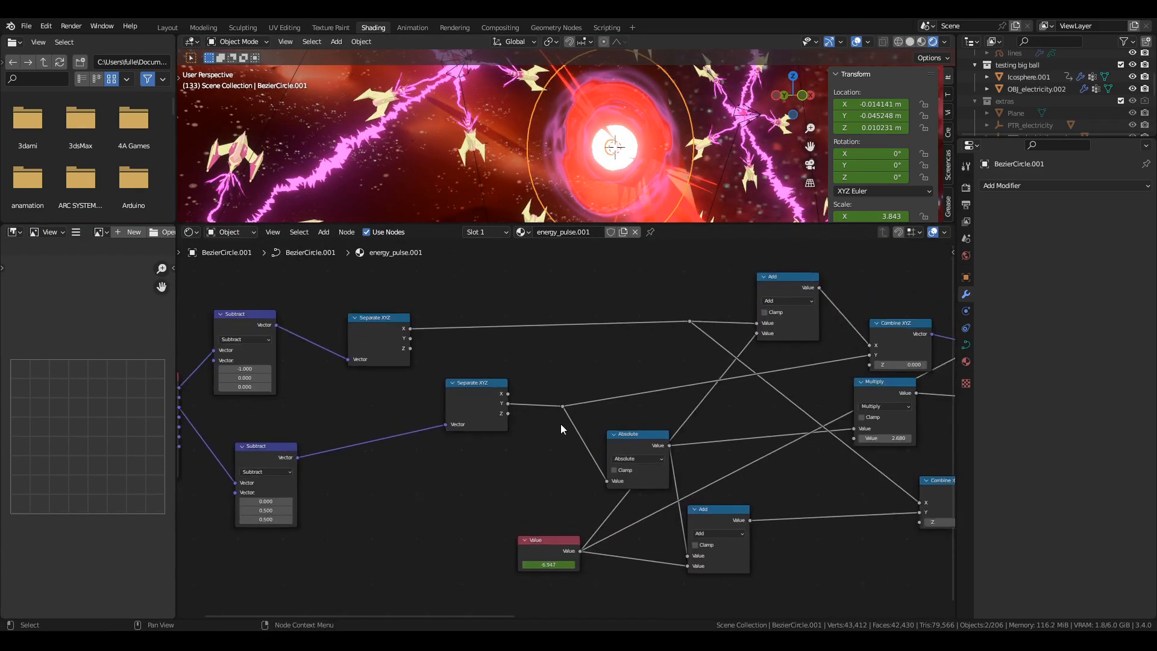
Follow the rest of the energy_pulse.001 node tree through its math and texture nodes towards the output.
{"action": "scroll", "coordinate": [782, 420], "scroll_direction": "up", "scroll_amount": 1}
{"action": "middle_click_drag", "start_coordinate": [782, 419], "coordinate": [486, 428]}
{"action": "scroll", "coordinate": [701, 439], "scroll_direction": "down", "scroll_amount": 2}
{"action": "middle_click_drag", "start_coordinate": [701, 439], "coordinate": [542, 421]}
{"action": "scroll", "coordinate": [749, 435], "scroll_direction": "up", "scroll_amount": 1}
{"action": "middle_click_drag", "start_coordinate": [748, 436], "coordinate": [514, 428]}
{"action": "middle_click_drag", "start_coordinate": [806, 409], "coordinate": [286, 429]}
Enlarge the 3D viewport above the nodes and select the Icosphere.001 core of the energy ball.
{"action": "left_click_drag", "start_coordinate": [422, 223], "coordinate": [421, 421]}
{"action": "scroll", "coordinate": [677, 220], "scroll_direction": "up", "scroll_amount": 2}
{"action": "key", "text": "g"}
{"action": "left_click", "coordinate": [435, 226]}
{"action": "left_click", "coordinate": [575, 272]}
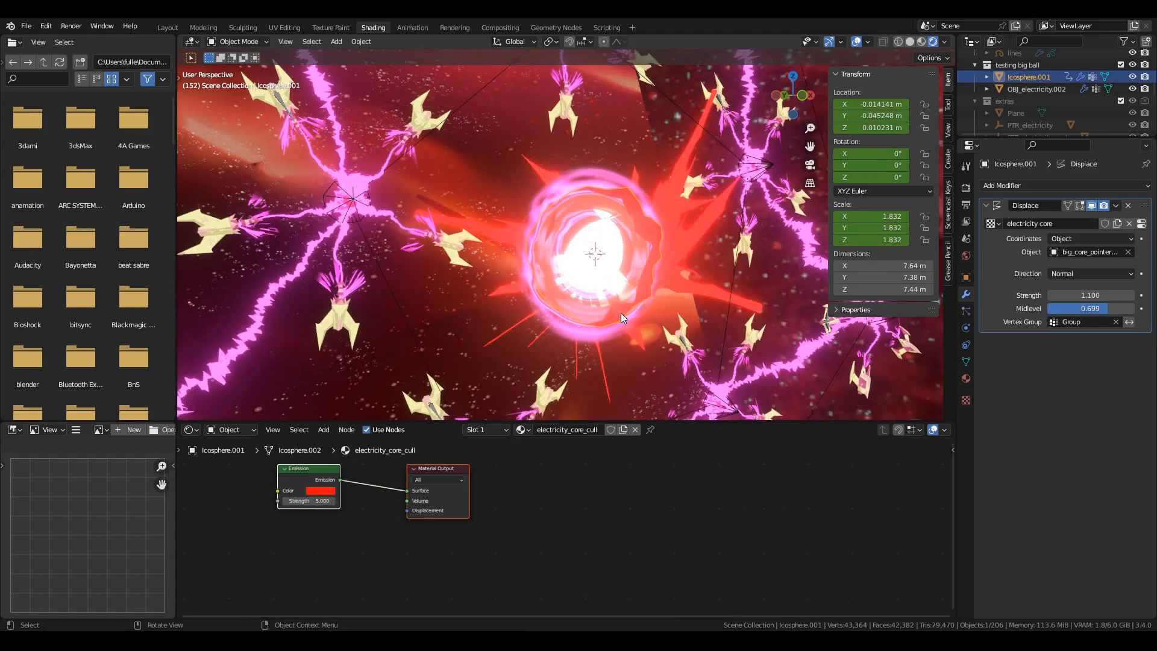
Move the red splash and the purple ring out to opposite sides of the energy ball, and reselect Icosphere.001.
{"action": "left_click", "coordinate": [668, 293]}
{"action": "key", "text": "g"}
{"action": "left_click", "coordinate": [546, 322]}
{"action": "key", "text": "g"}
{"action": "left_click", "coordinate": [626, 294]}
{"action": "key", "text": "g"}
{"action": "left_click", "coordinate": [606, 292]}
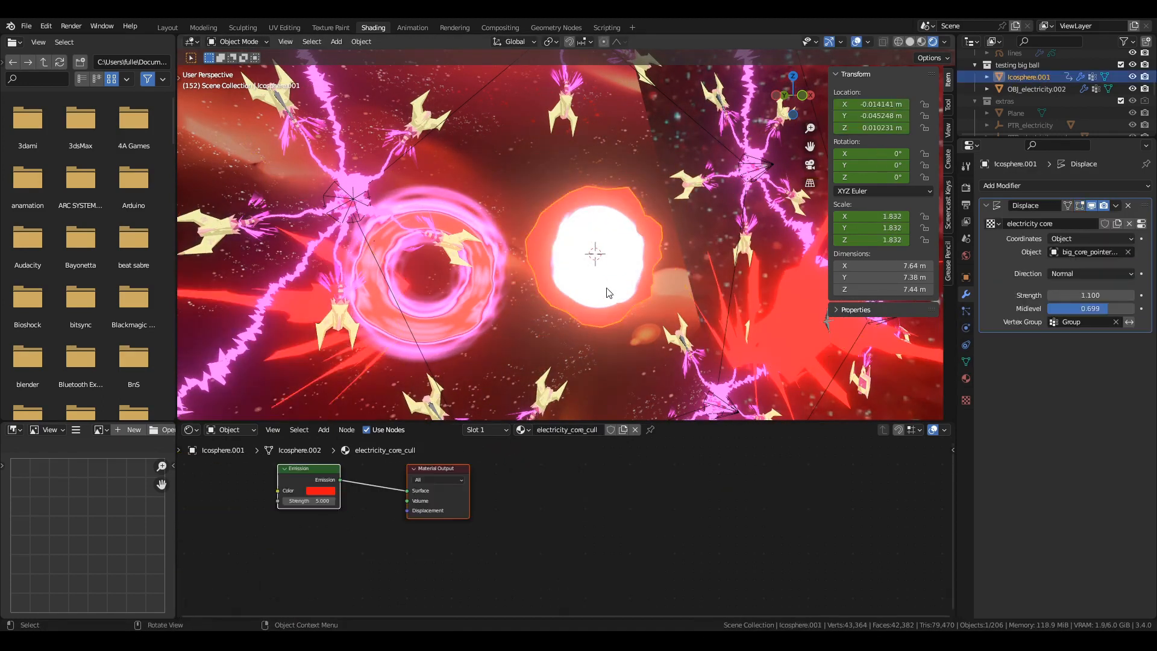
Check Icosphere.001's material and Displace modifier settings and move the core away from the ball's centre.
{"action": "left_click", "coordinate": [965, 378]}
{"action": "left_click", "coordinate": [966, 294]}
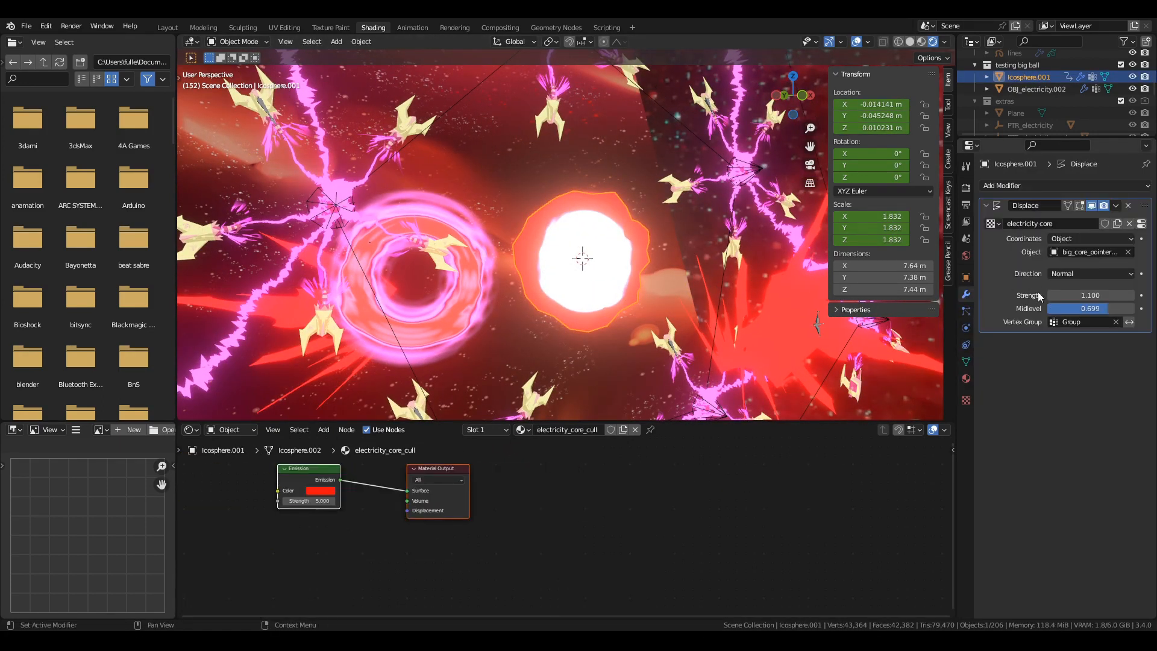
{"action": "key", "text": "g"}
{"action": "left_click", "coordinate": [758, 364]}
Move the white BezierCircle ring above the energy ball's centre and toggle playback.
{"action": "left_click", "coordinate": [580, 253]}
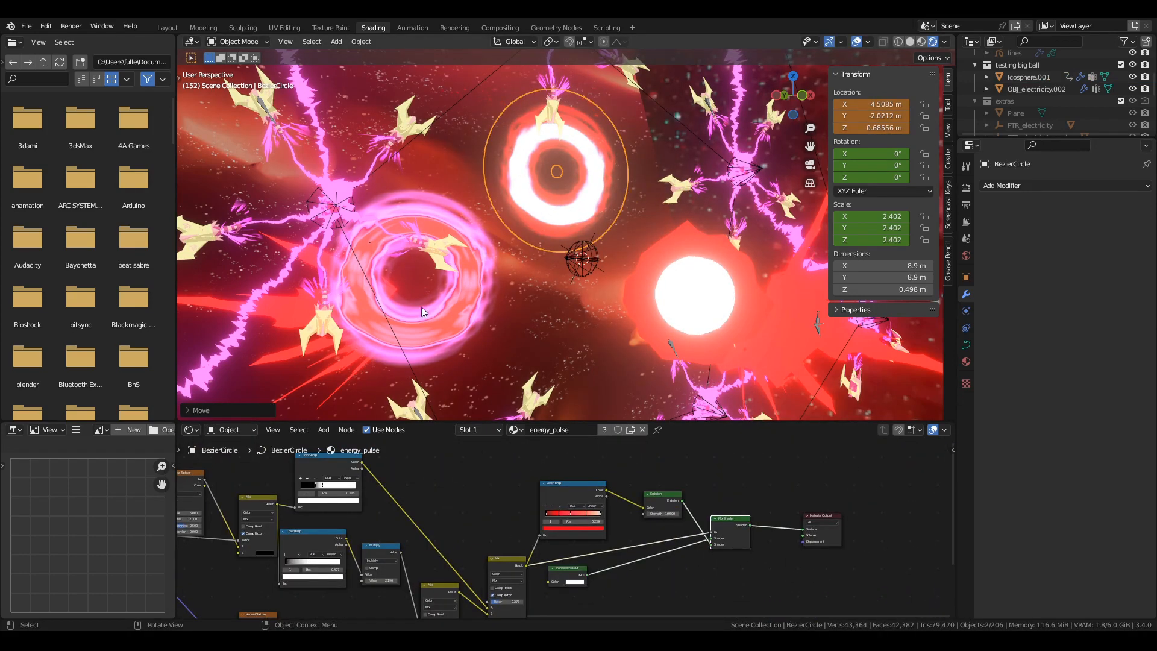
{"action": "left_click", "coordinate": [574, 216]}
{"action": "key", "text": "g"}
{"action": "key", "text": "space"}
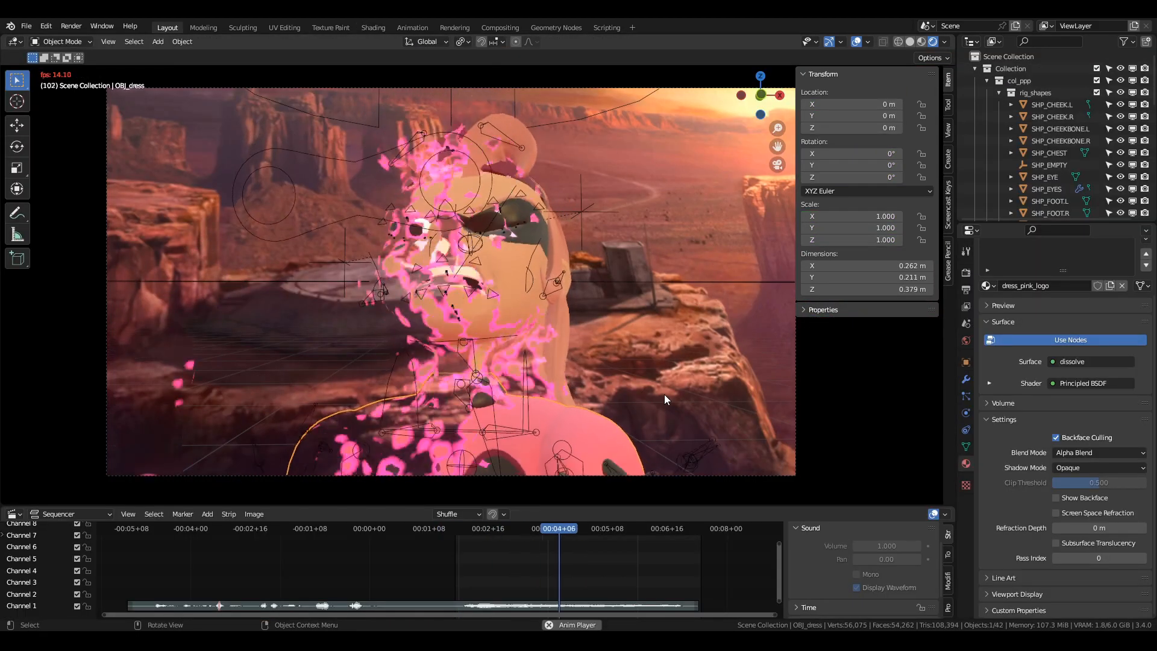
Orbit around the dissolving character at frame 35 and try to move the OBJ_hair mesh away from the head.
{"action": "middle_click_drag", "start_coordinate": [544, 364], "coordinate": [604, 248]}
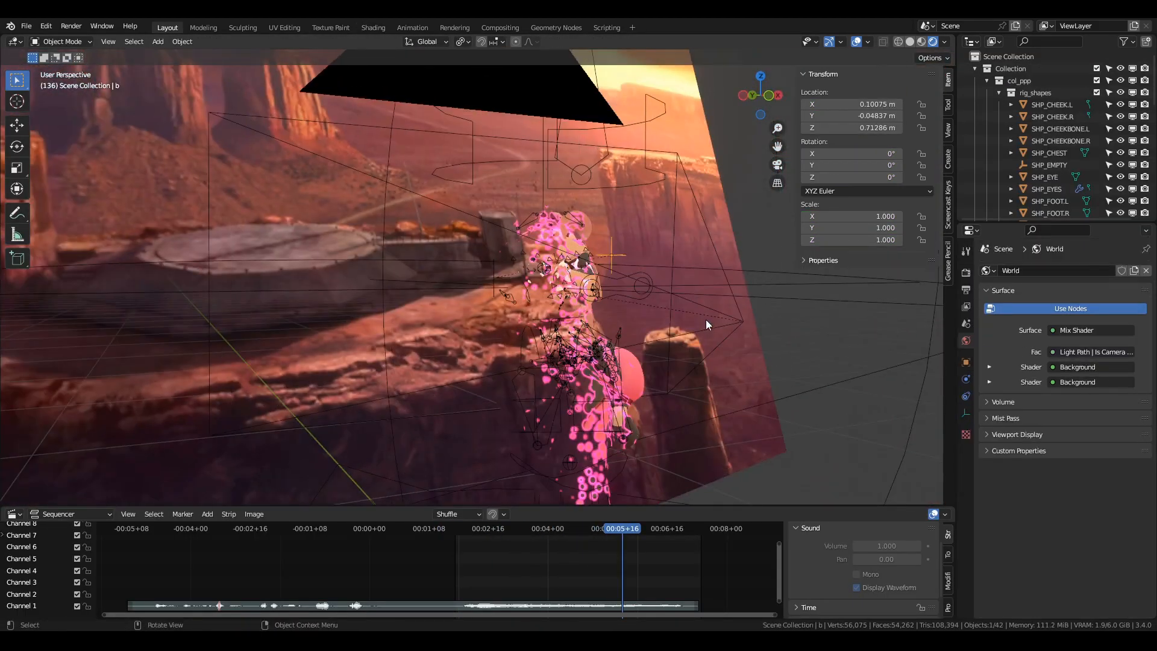
{"action": "middle_click_drag", "start_coordinate": [521, 261], "coordinate": [568, 278]}
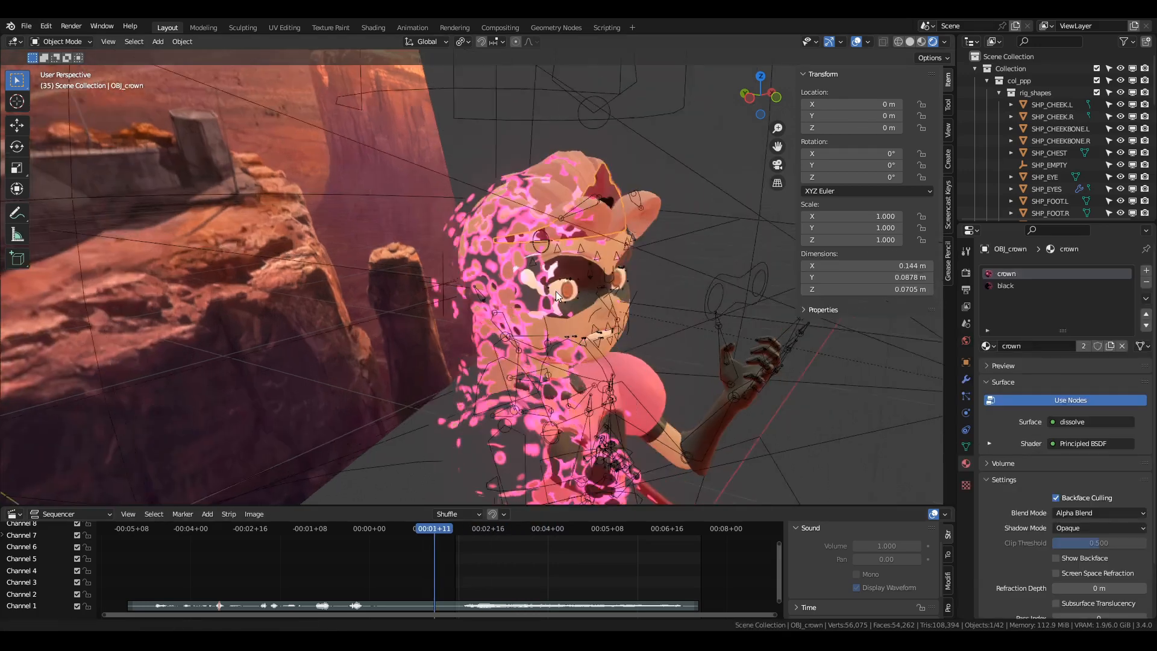
{"action": "key", "text": "g"}
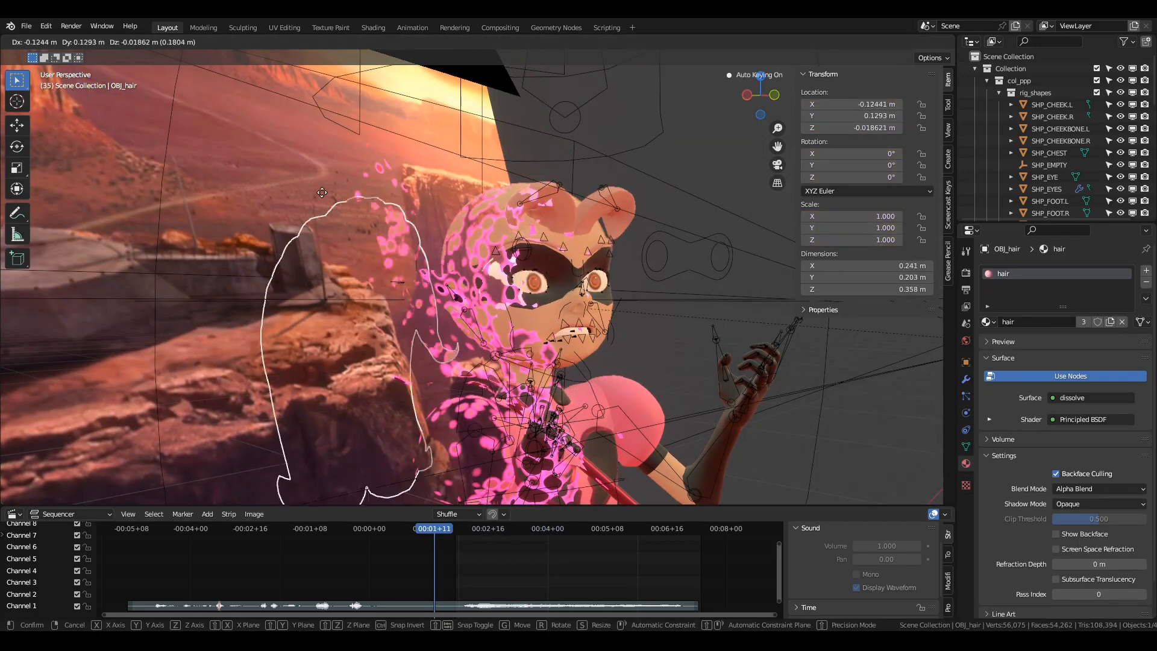
{"action": "left_click", "coordinate": [555, 292]}
{"action": "middle_click_drag", "start_coordinate": [598, 303], "coordinate": [561, 298]}
Try moving the empty a, unhide the dissolve_head sphere and move it around the character's head.
{"action": "left_click", "coordinate": [1011, 165]}
{"action": "key", "text": "g"}
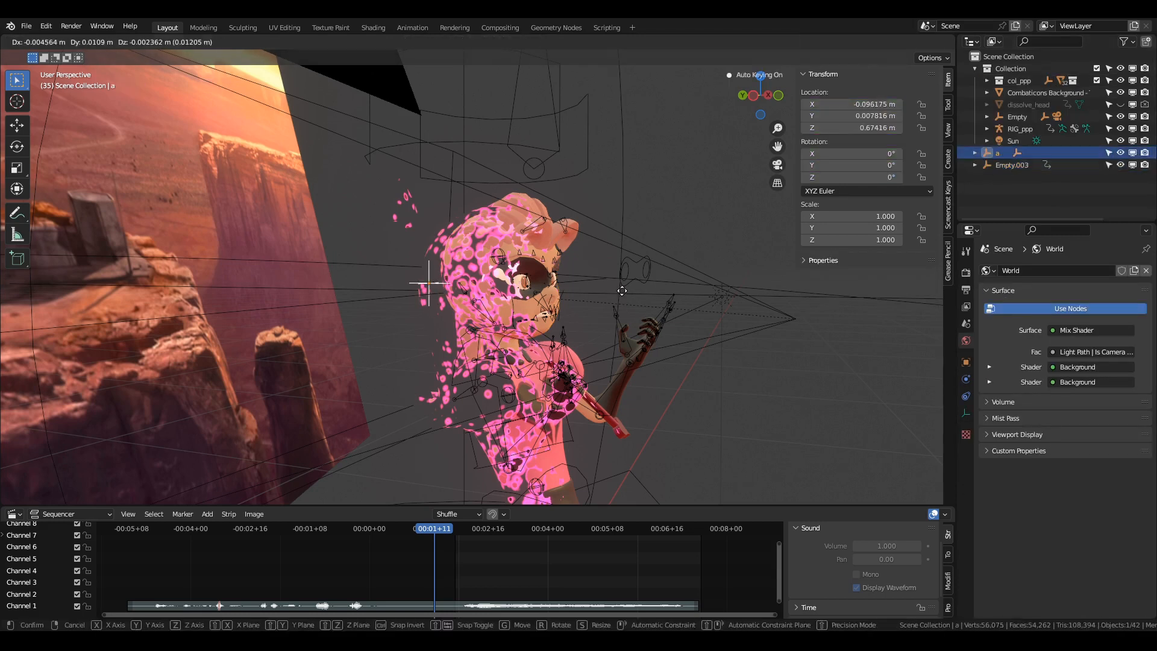
{"action": "left_click", "coordinate": [1093, 104]}
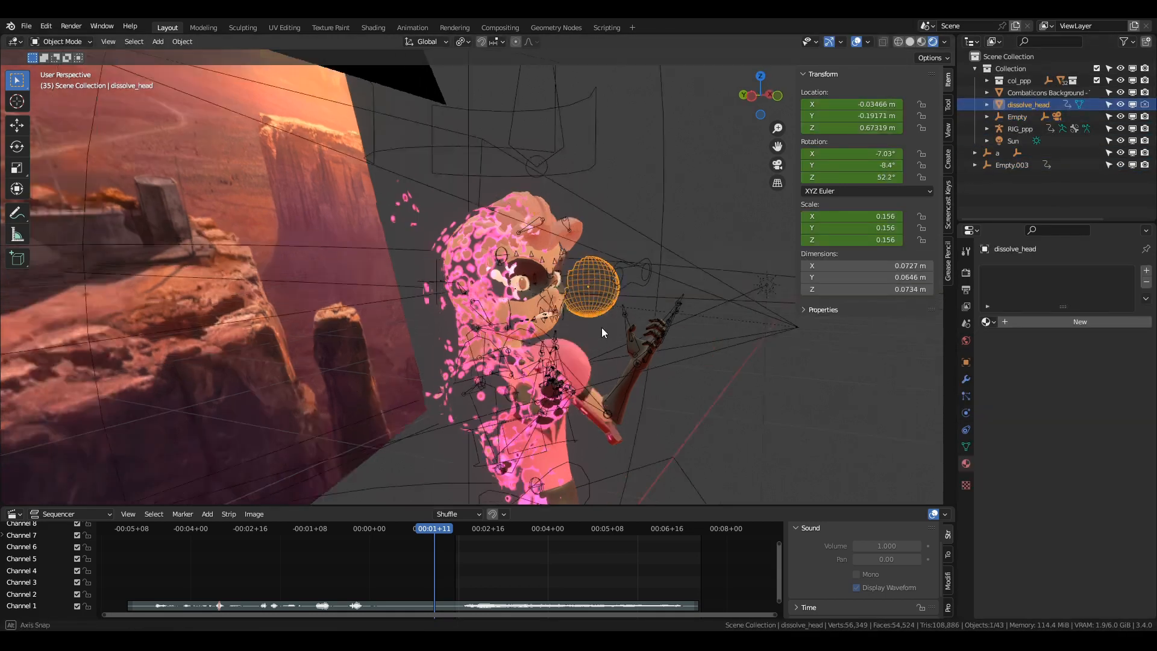
{"action": "key", "text": "g"}
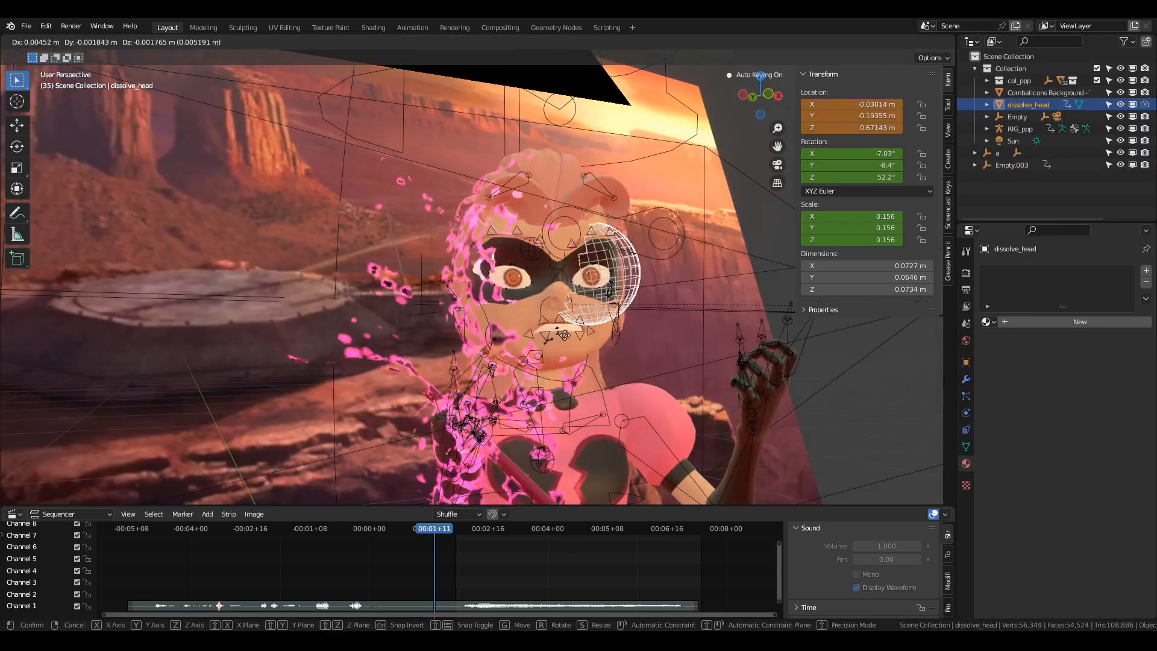
{"action": "left_click", "coordinate": [669, 399]}
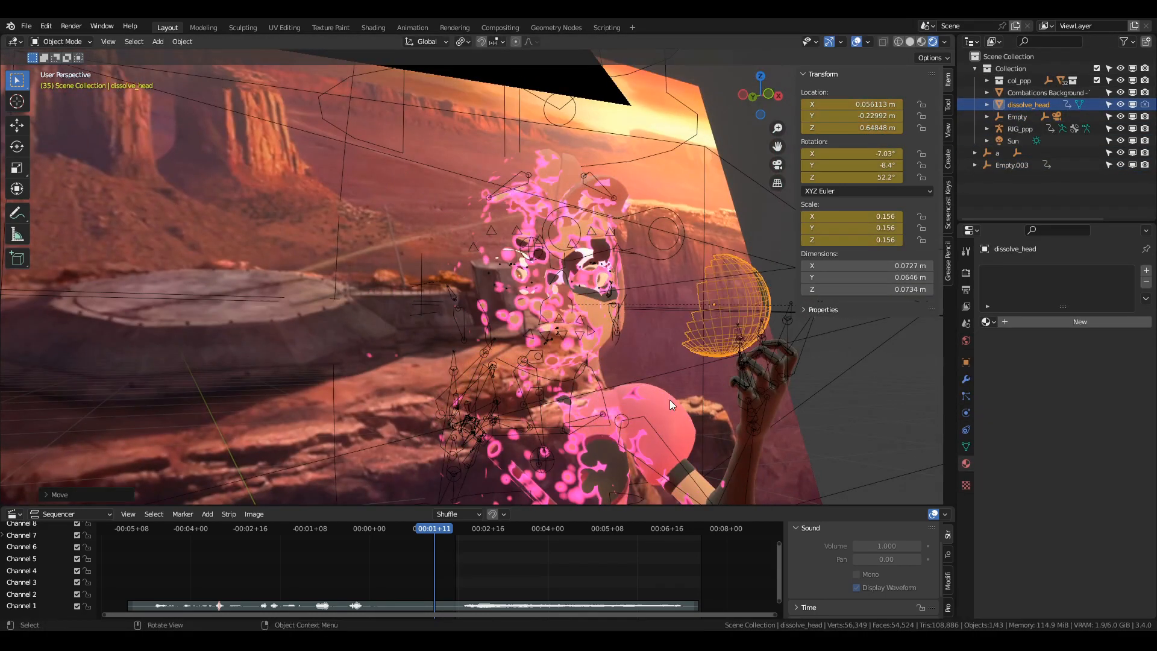
{"action": "key", "text": "g"}
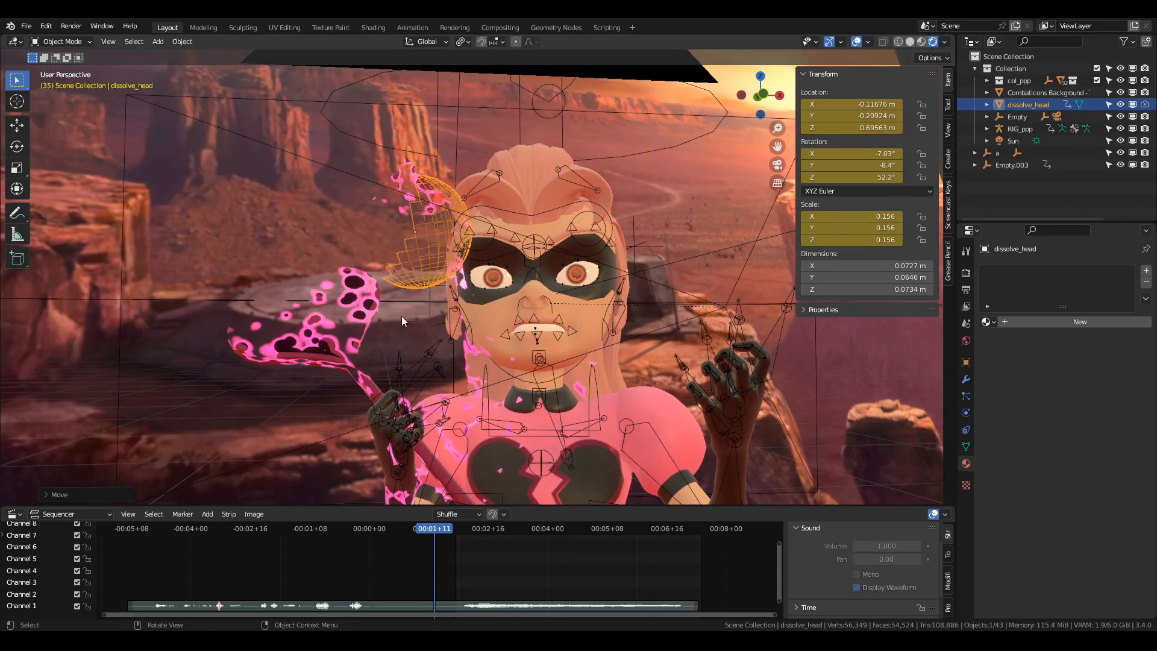
Move OBJ_hair off the character's head and place the dissolve_head sphere beside the raised hand.
{"action": "left_click", "coordinate": [536, 166]}
{"action": "key", "text": "g"}
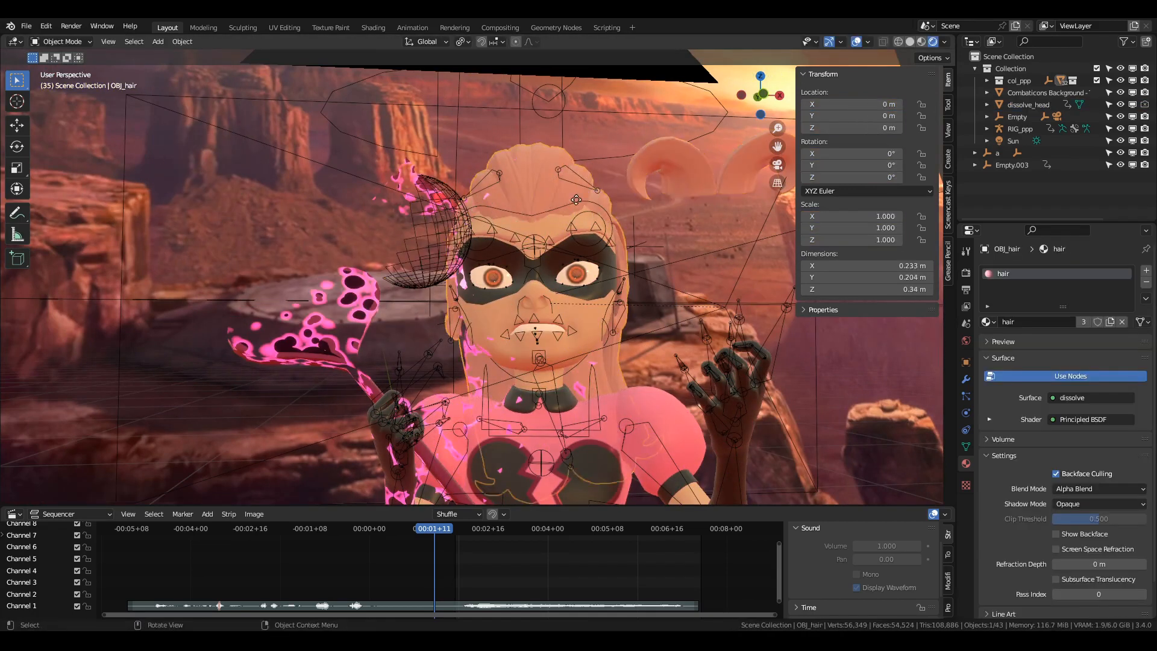
{"action": "left_click", "coordinate": [710, 199]}
{"action": "left_click", "coordinate": [434, 265]}
{"action": "key", "text": "g"}
{"action": "left_click", "coordinate": [750, 337]}
Select OBJ_head, open the Shading workspace and examine the first nodes of its dissolve group in an enlarged node editor.
{"action": "left_click", "coordinate": [536, 241]}
{"action": "left_click", "coordinate": [373, 28]}
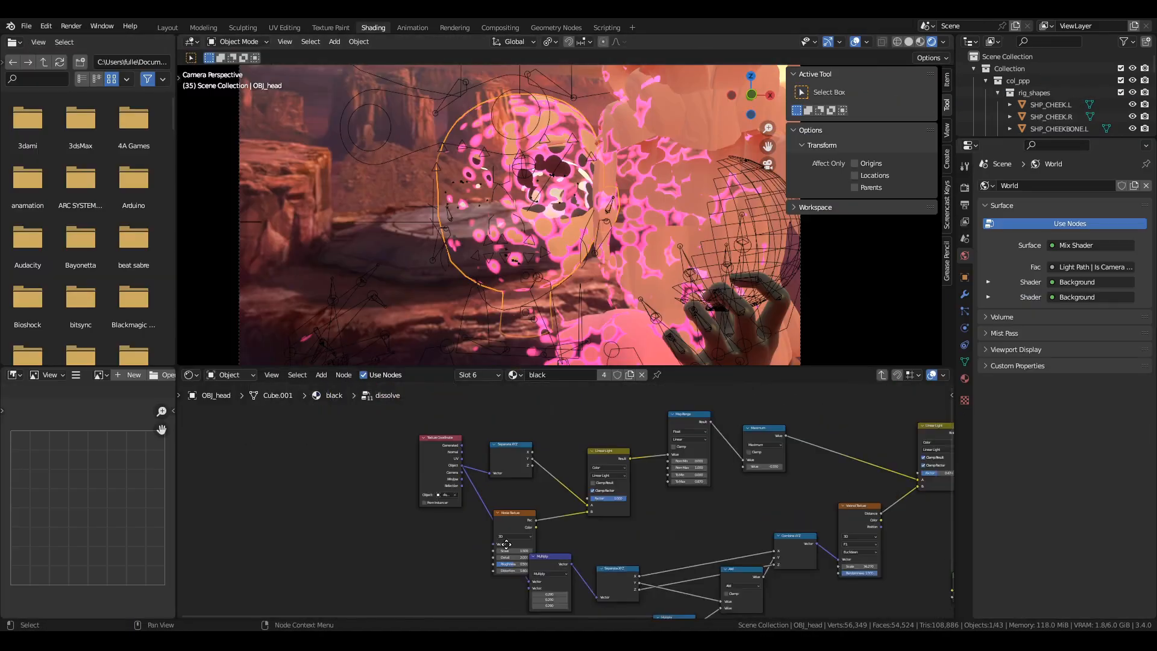
{"action": "middle_click_drag", "start_coordinate": [506, 544], "coordinate": [513, 562]}
{"action": "scroll", "coordinate": [513, 561], "scroll_direction": "up", "scroll_amount": 3}
{"action": "middle_click_drag", "start_coordinate": [513, 561], "coordinate": [504, 507]}
{"action": "left_click_drag", "start_coordinate": [555, 367], "coordinate": [555, 250]}
{"action": "scroll", "coordinate": [568, 479], "scroll_direction": "up", "scroll_amount": 3}
{"action": "middle_click_drag", "start_coordinate": [569, 480], "coordinate": [583, 449]}
Follow the dissolve group from the Voronoi Texture to the pink Emission and the Mix Shader nodes.
{"action": "scroll", "coordinate": [659, 467], "scroll_direction": "down", "scroll_amount": 1}
{"action": "middle_click_drag", "start_coordinate": [658, 468], "coordinate": [565, 457]}
{"action": "middle_click_drag", "start_coordinate": [639, 448], "coordinate": [509, 452]}
{"action": "middle_click_drag", "start_coordinate": [716, 445], "coordinate": [525, 462]}
{"action": "middle_click_drag", "start_coordinate": [709, 473], "coordinate": [542, 464]}
{"action": "mouse_move", "coordinate": [622, 463]}
{"action": "middle_mouse_down"}
{"action": "mouse_move", "coordinate": [519, 446]}
{"action": "mouse_move", "coordinate": [637, 448]}
{"action": "middle_mouse_up"}
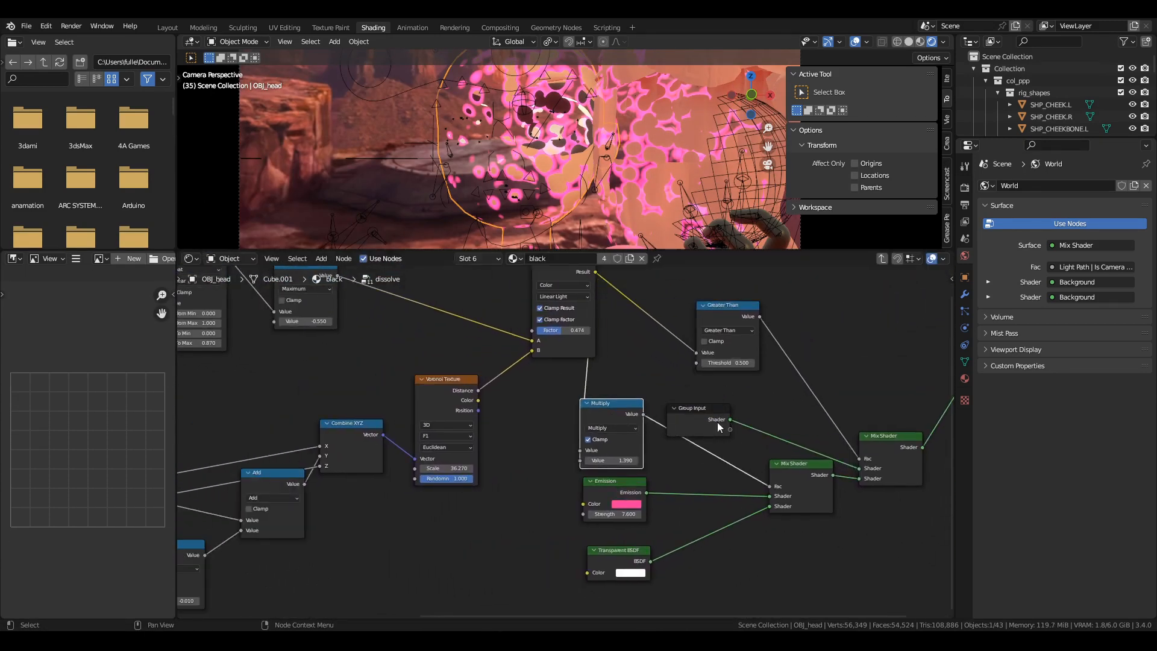
Leave the dissolve group, show the black material's Diffuse BSDF beside it and open OBJ_head's material settings.
{"action": "key", "text": "Tab"}
{"action": "key", "text": "g"}
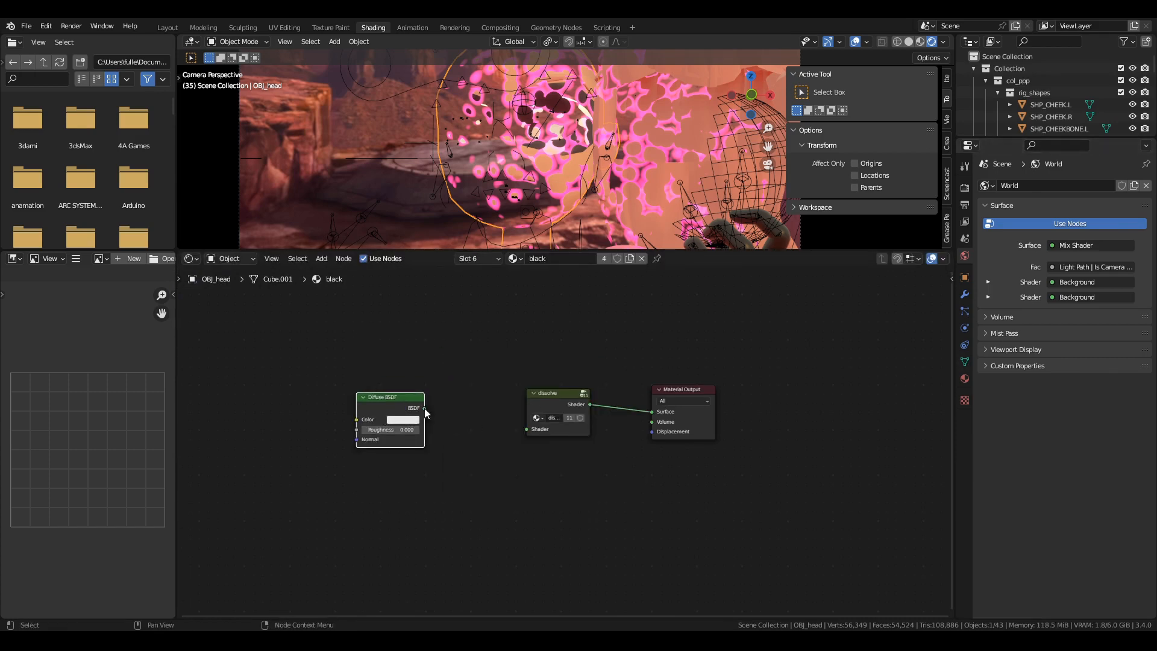
{"action": "left_click", "coordinate": [964, 379]}
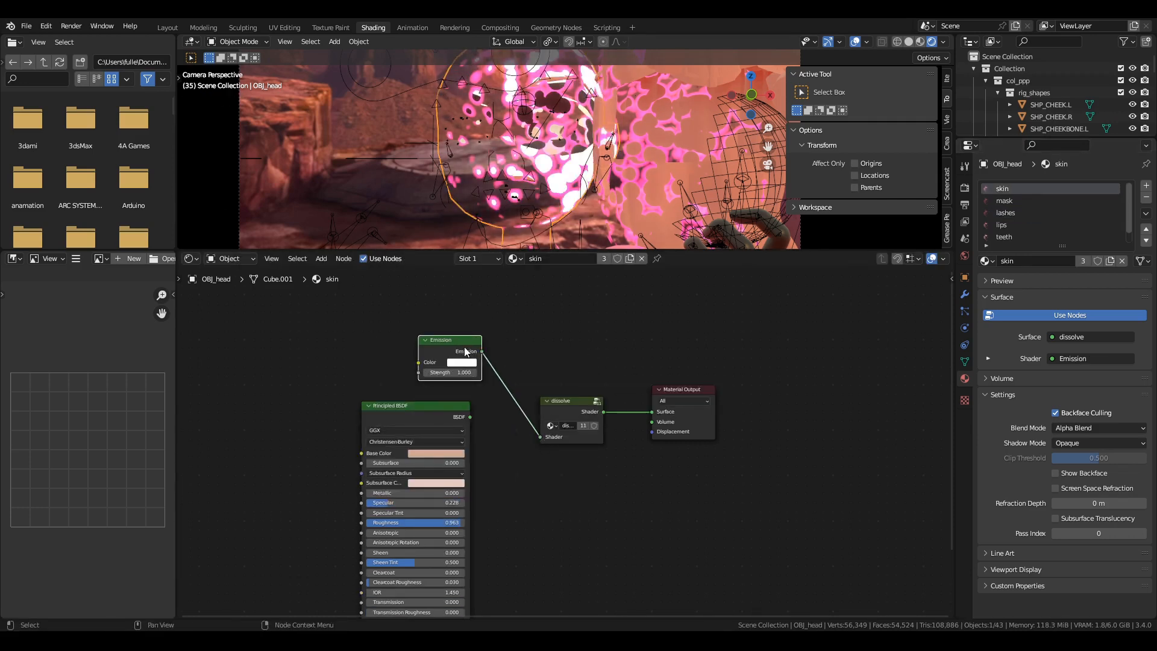
Enter the skin material's dissolve group and select its Texture Coordinate node.
{"action": "key", "text": "Tab"}
{"action": "middle_click_drag", "start_coordinate": [506, 470], "coordinate": [302, 479]}
{"action": "left_click", "coordinate": [309, 393]}
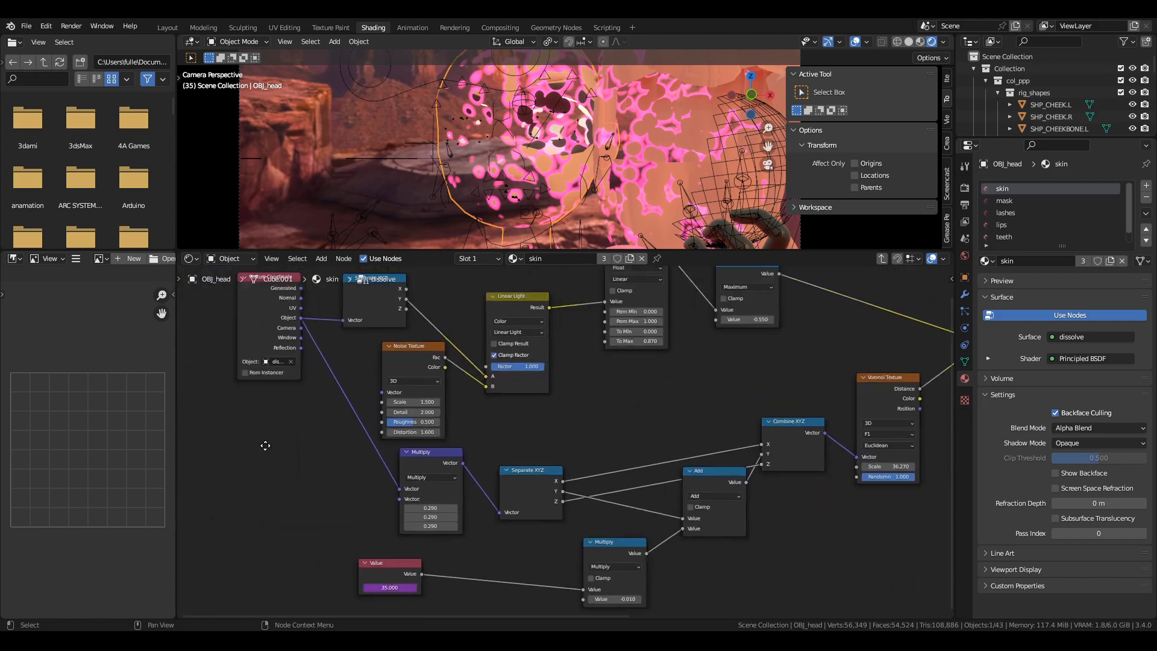
Select the dissolve_head object in the scene list, move it about 0.16 m along negative X and toggle playback.
{"action": "left_click", "coordinate": [974, 69]}
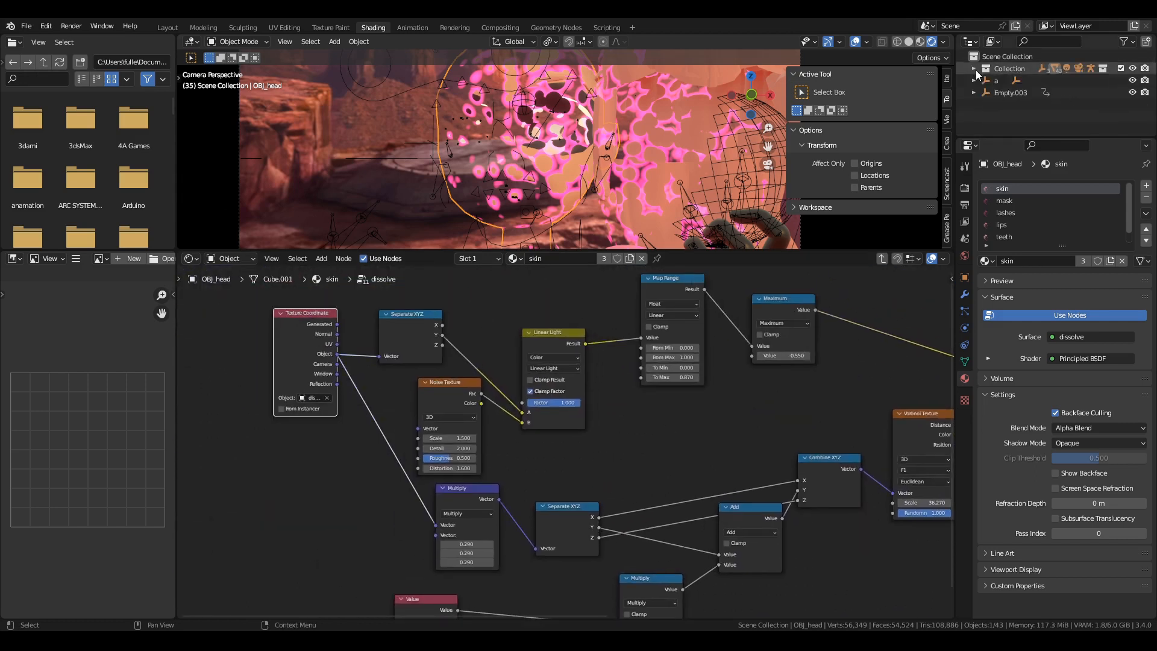
{"action": "left_click", "coordinate": [975, 70]}
{"action": "scroll", "coordinate": [1000, 81], "scroll_direction": "down", "scroll_amount": 10}
{"action": "left_click", "coordinate": [1019, 65]}
{"action": "key", "text": "g"}
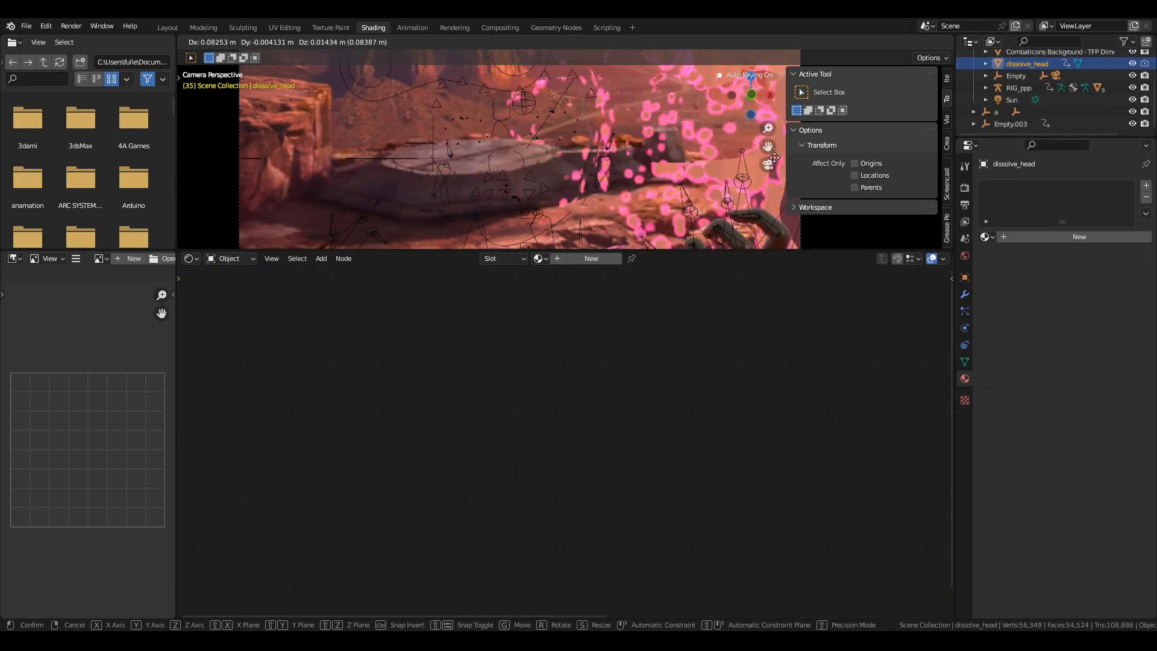
{"action": "left_click", "coordinate": [610, 132]}
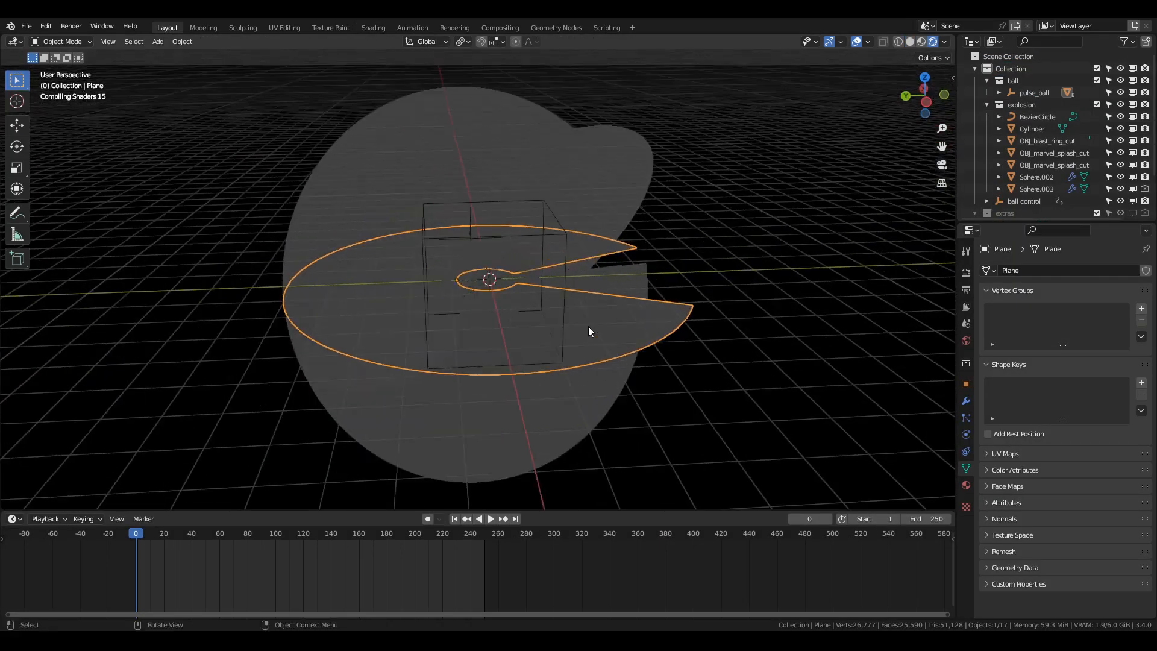
{"action": "key", "text": "space"}
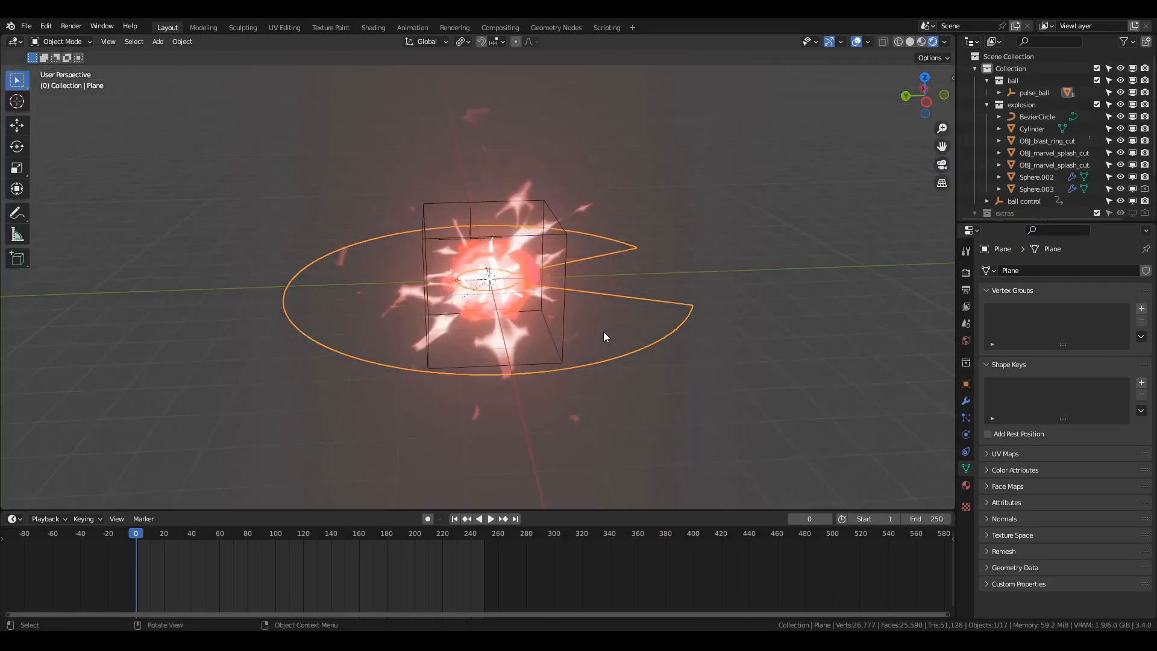
Orbit around the gathering-sparks energy ball and briefly play its animation.
{"action": "middle_click_drag", "start_coordinate": [602, 331], "coordinate": [725, 337]}
{"action": "key", "text": "space"}
{"action": "key", "text": "space"}
{"action": "middle_click_drag", "start_coordinate": [612, 405], "coordinate": [554, 368]}
Move two of the curved spark planes out from the energy ball and play the animation.
{"action": "key", "text": "g"}
{"action": "left_click", "coordinate": [313, 413]}
{"action": "left_click", "coordinate": [530, 301]}
{"action": "key", "text": "g"}
{"action": "left_click", "coordinate": [361, 214]}
{"action": "key", "text": "space"}
{"action": "middle_click_drag", "start_coordinate": [558, 328], "coordinate": [609, 302]}
Move Plane.002 to the other side of the energy ball and check it without its SimpleDeform bend.
{"action": "left_click", "coordinate": [367, 265]}
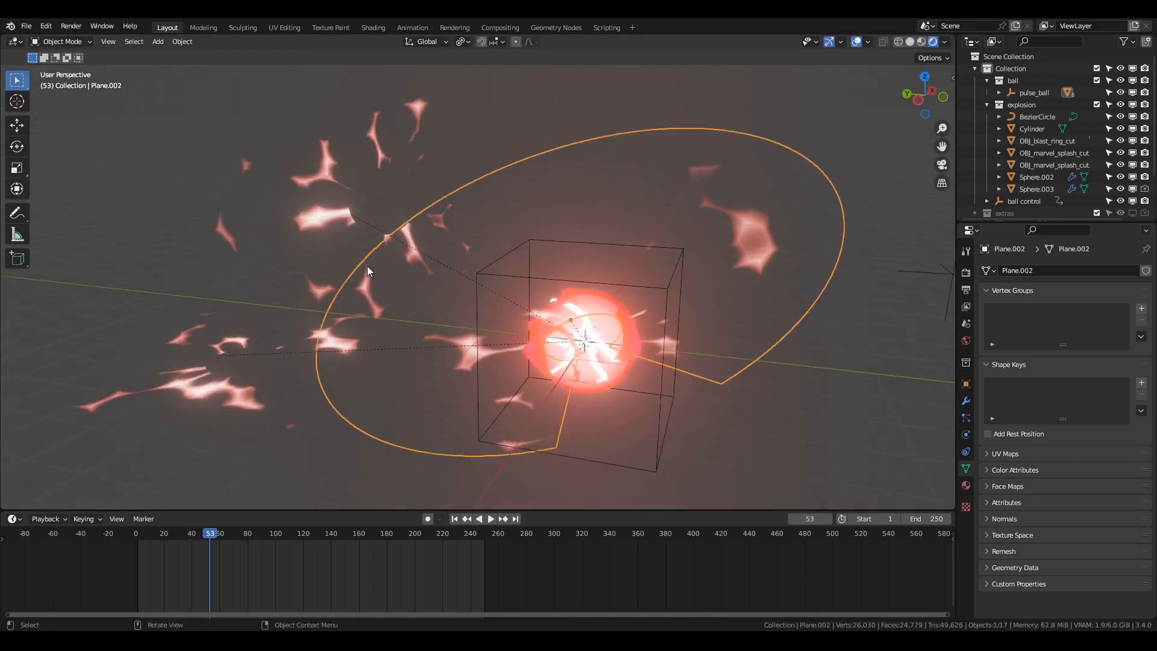
{"action": "key", "text": "g"}
{"action": "left_click", "coordinate": [560, 241]}
{"action": "middle_click_drag", "start_coordinate": [560, 265], "coordinate": [612, 281]}
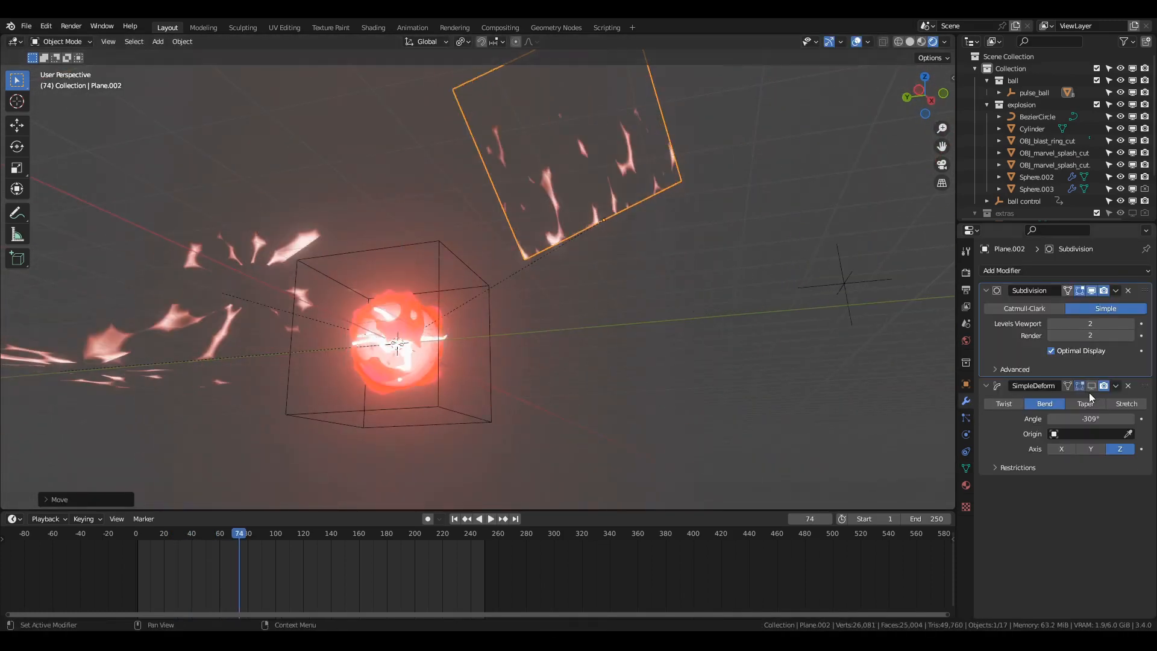
Open Plane.002's gathering_sparks material in the Shading workspace with the viewport in rendered shading.
{"action": "left_click", "coordinate": [373, 28]}
{"action": "middle_click_drag", "start_coordinate": [469, 373], "coordinate": [472, 428]}
{"action": "left_click", "coordinate": [932, 42]}
{"action": "scroll", "coordinate": [562, 155], "scroll_direction": "up", "scroll_amount": 3}
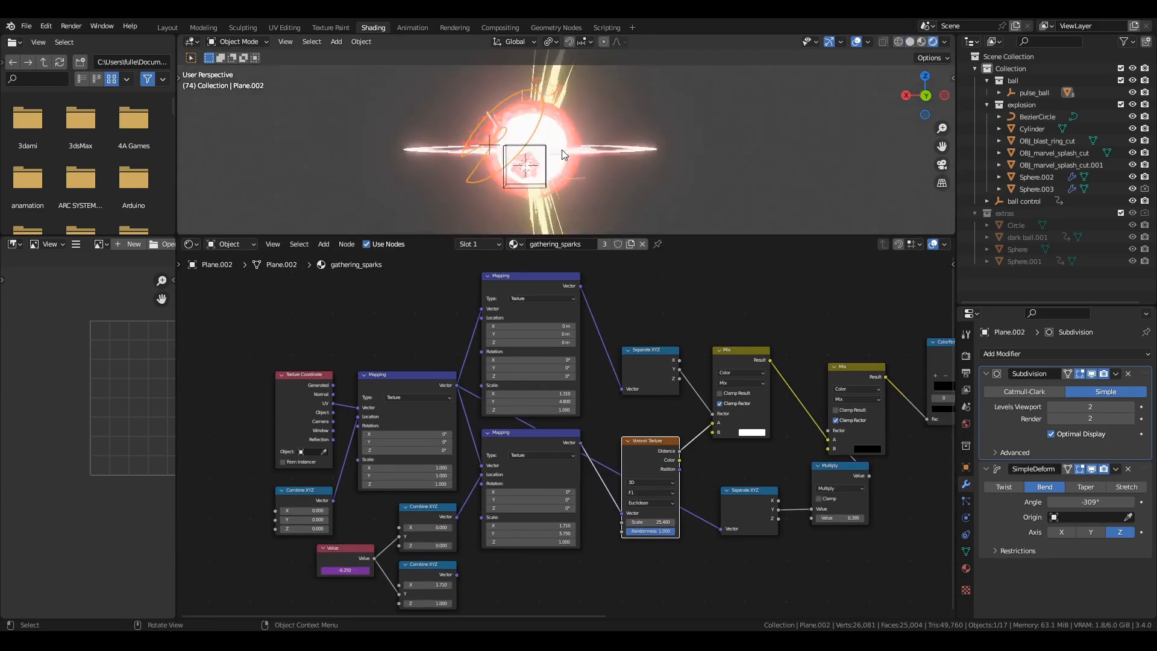
{"action": "middle_click_drag", "start_coordinate": [602, 186], "coordinate": [469, 197]}
{"action": "left_click", "coordinate": [449, 184]}
Examine the gathering_sparks node tree from its mapping nodes to its output and return to the Layout workspace.
{"action": "middle_click_drag", "start_coordinate": [432, 392], "coordinate": [407, 369]}
{"action": "scroll", "coordinate": [415, 386], "scroll_direction": "up", "scroll_amount": 1}
{"action": "middle_click_drag", "start_coordinate": [609, 390], "coordinate": [368, 410]}
{"action": "scroll", "coordinate": [591, 417], "scroll_direction": "up", "scroll_amount": 1}
{"action": "middle_click_drag", "start_coordinate": [675, 422], "coordinate": [903, 435]}
{"action": "left_click", "coordinate": [168, 27]}
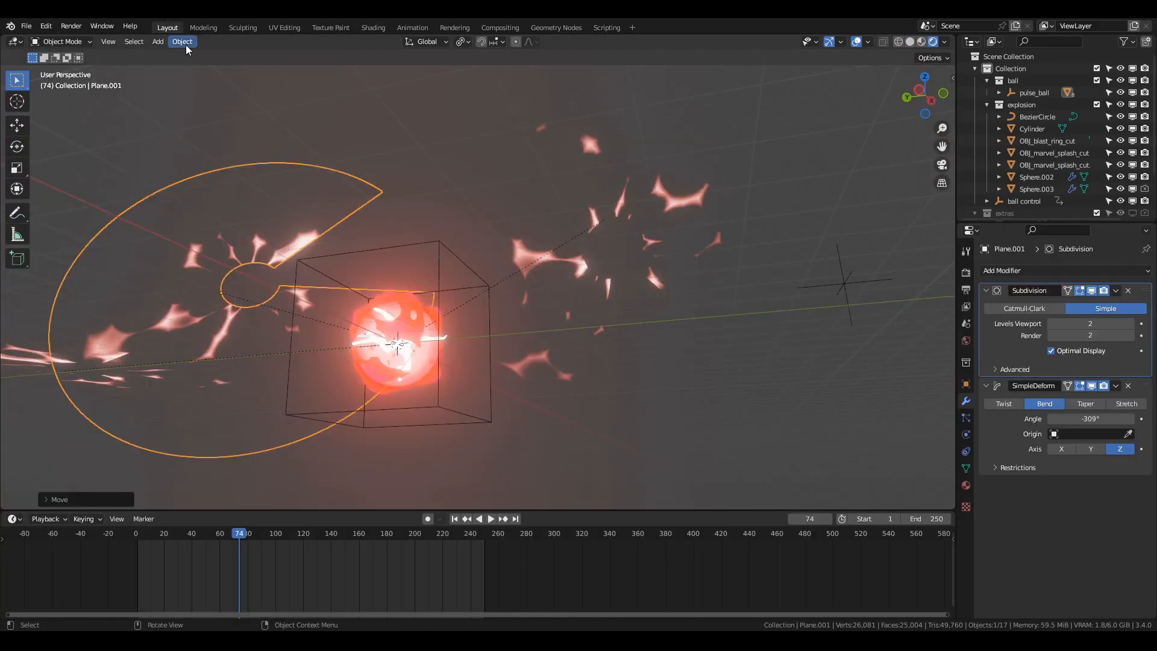
Move the displaced Icosphere shell out of the energy ball.
{"action": "left_click", "coordinate": [416, 416]}
{"action": "key", "text": "g"}
{"action": "middle_click_drag", "start_coordinate": [416, 415], "coordinate": [579, 271]}
{"action": "right_click", "coordinate": [570, 269]}
{"action": "left_click", "coordinate": [609, 313]}
{"action": "middle_click_drag", "start_coordinate": [679, 331], "coordinate": [635, 362]}
{"action": "key", "text": "g"}
{"action": "right_click", "coordinate": [449, 385]}
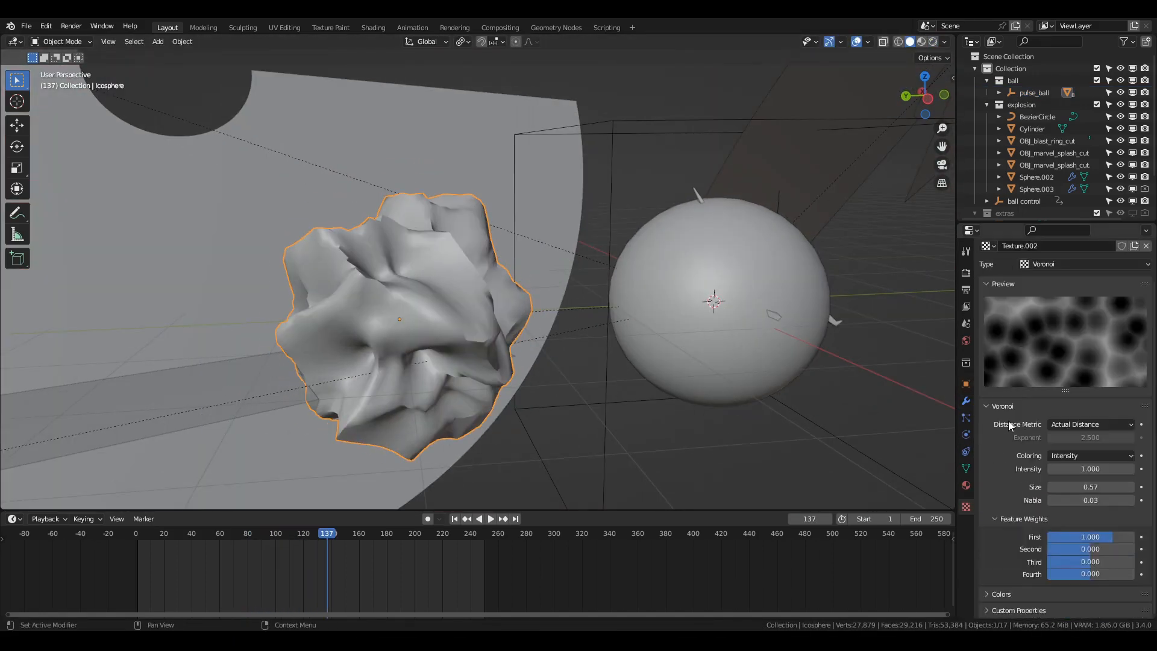
Check the Icosphere's Voronoi displacement texture and modifier stack while playing the animation.
{"action": "left_click", "coordinate": [1093, 245]}
{"action": "scroll", "coordinate": [1000, 352], "scroll_direction": "down", "scroll_amount": 2}
{"action": "key", "text": "space"}
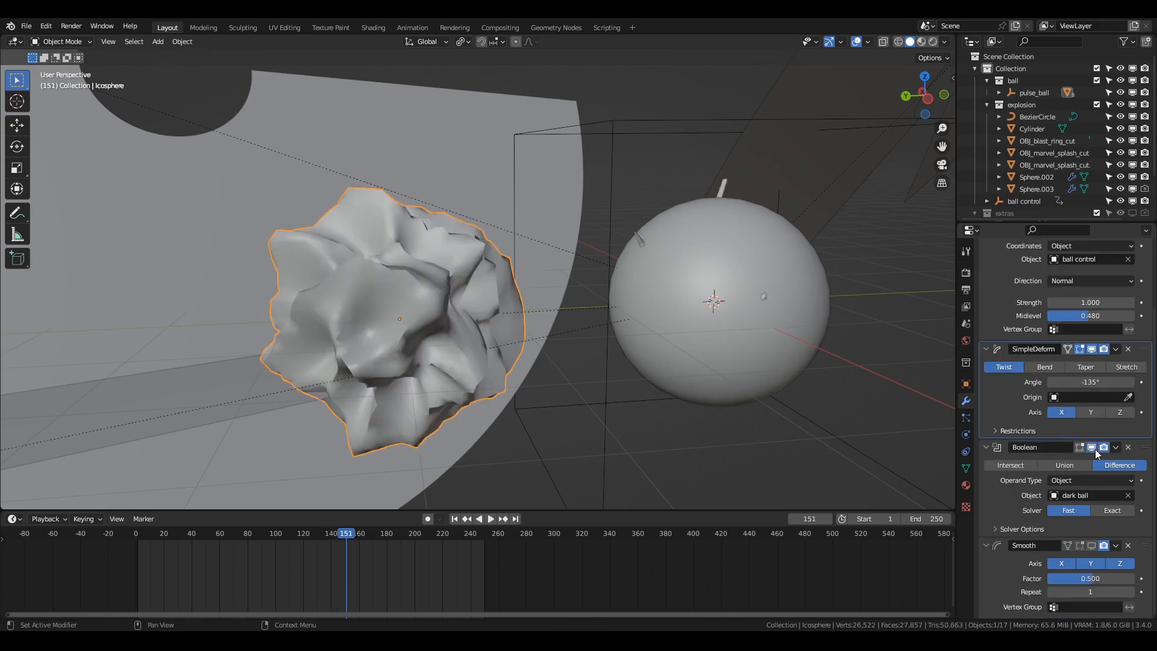
Select the dark ball, switch to rendered shading and move it off the white lightning at the centre.
{"action": "left_click", "coordinate": [748, 363]}
{"action": "key", "text": "z"}
{"action": "key", "text": "g"}
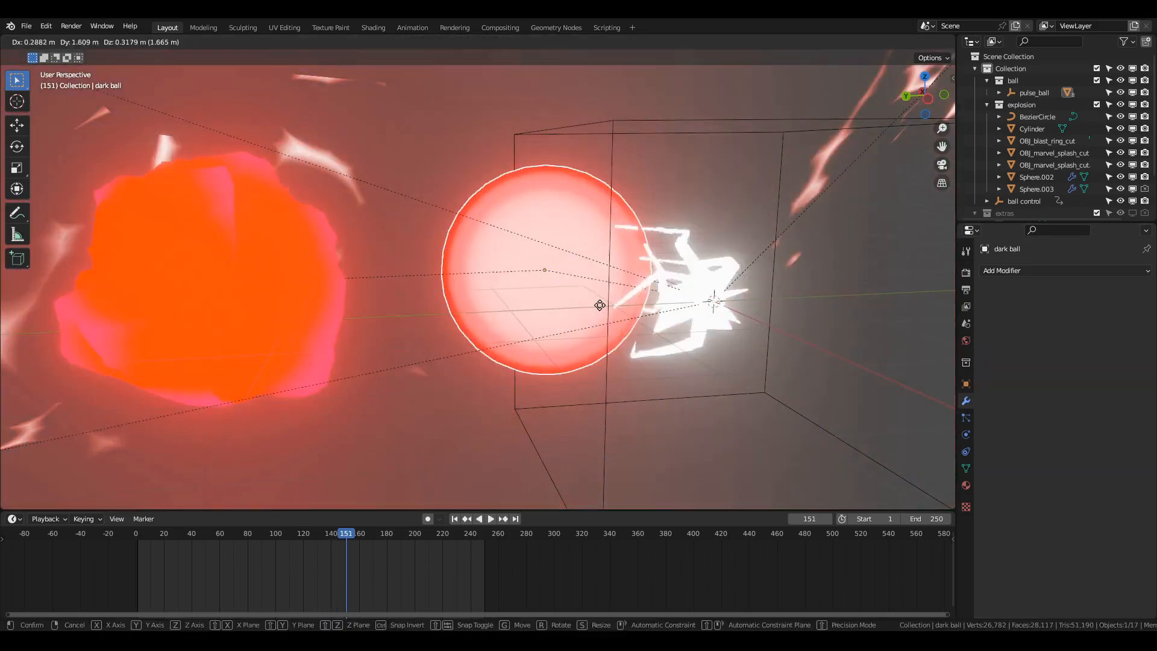
{"action": "left_click", "coordinate": [573, 316]}
Examine the material nodes of the Icosphere shell and the dark ball in the Shading workspace.
{"action": "left_click", "coordinate": [964, 486]}
{"action": "left_click", "coordinate": [241, 283]}
{"action": "left_click", "coordinate": [373, 28]}
{"action": "mouse_move", "coordinate": [699, 452]}
{"action": "middle_mouse_down"}
{"action": "mouse_move", "coordinate": [240, 436]}
{"action": "mouse_move", "coordinate": [357, 434]}
{"action": "middle_mouse_up"}
{"action": "left_click", "coordinate": [472, 164]}
{"action": "mouse_move", "coordinate": [494, 446]}
{"action": "middle_mouse_down"}
{"action": "mouse_move", "coordinate": [558, 462]}
{"action": "mouse_move", "coordinate": [426, 466]}
{"action": "middle_mouse_up"}
{"action": "scroll", "coordinate": [426, 466], "scroll_direction": "down", "scroll_amount": 1}
Select the white lightning object Cube.003, enlarge its modifier settings and look at its mesh in Edit Mode.
{"action": "left_click", "coordinate": [509, 173]}
{"action": "middle_click_drag", "start_coordinate": [513, 165], "coordinate": [588, 110], "text": "shift"}
{"action": "scroll", "coordinate": [588, 110], "scroll_direction": "up", "scroll_amount": 7}
{"action": "scroll", "coordinate": [1018, 436], "scroll_direction": "down", "scroll_amount": 1}
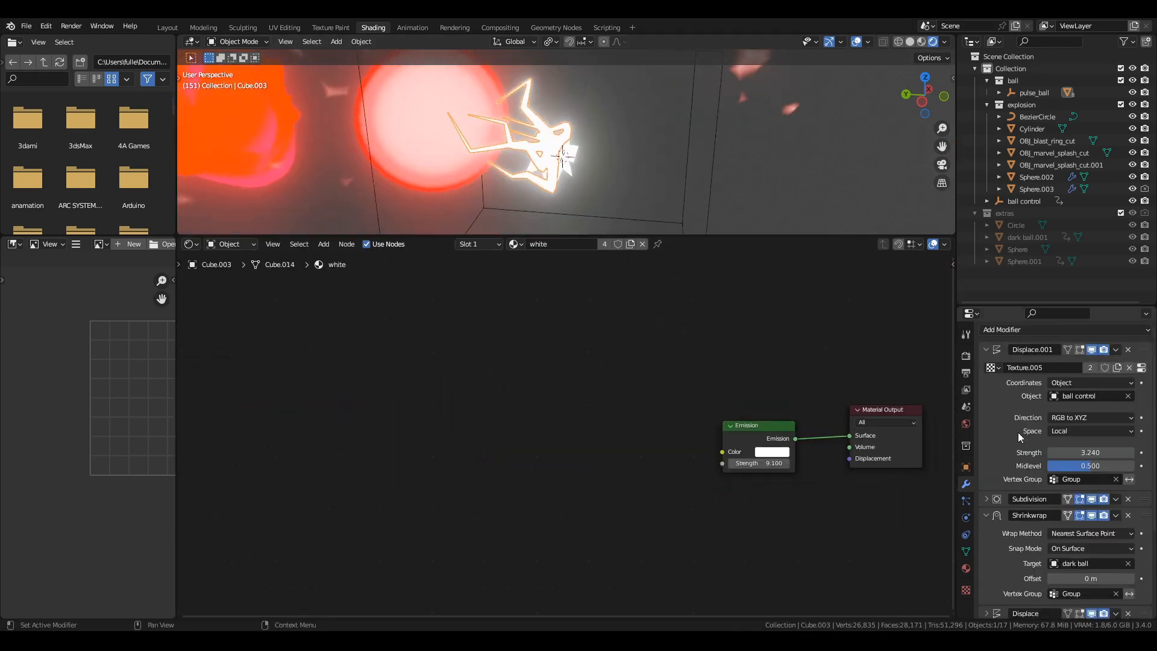
{"action": "left_click_drag", "start_coordinate": [1018, 224], "coordinate": [1018, 90]}
{"action": "key", "text": "Tab"}
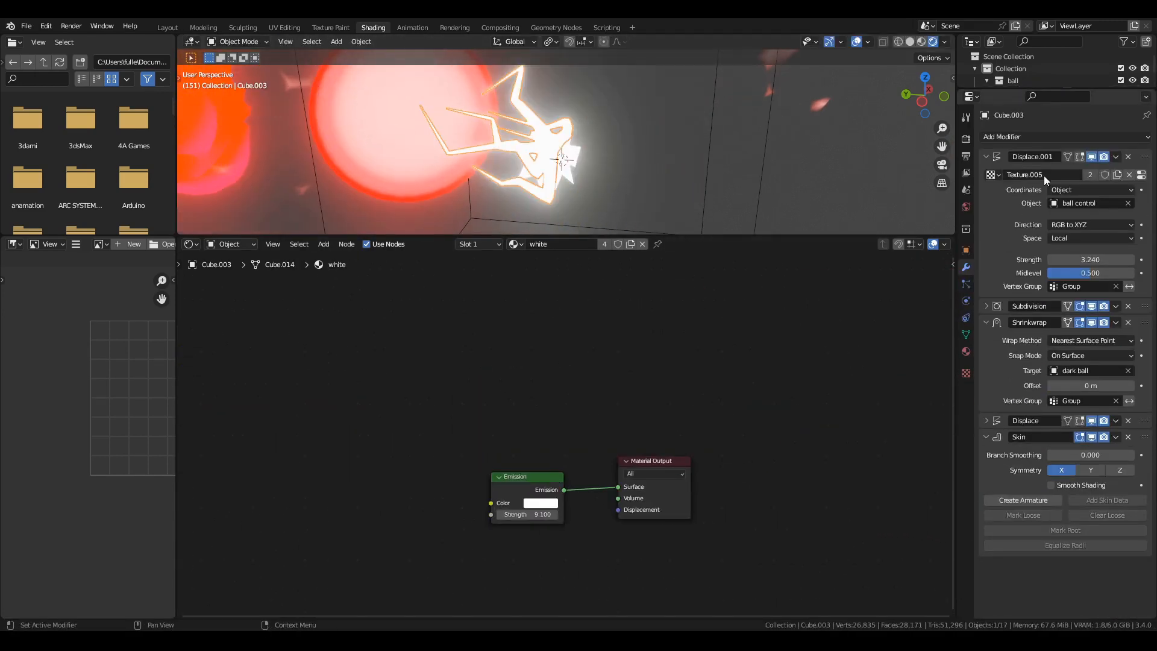
Check the Texture.005 settings and Cube.003's Subdivision, Shrinkwrap, Displace and Skin modifiers.
{"action": "left_click", "coordinate": [1141, 175]}
{"action": "left_click", "coordinate": [965, 268]}
{"action": "left_click", "coordinate": [986, 306]}
{"action": "scroll", "coordinate": [991, 389], "scroll_direction": "down", "scroll_amount": 1}
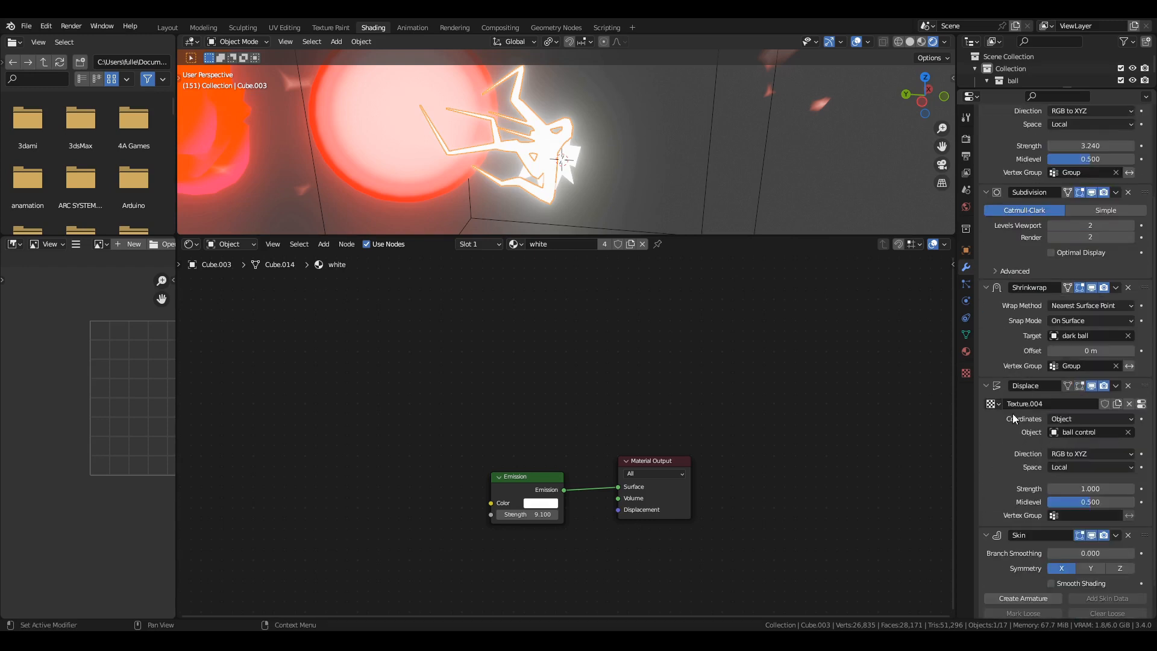
{"action": "scroll", "coordinate": [1012, 414], "scroll_direction": "down", "scroll_amount": 1}
View Cube.003's vertex group and toggle Edit Mode to see its vertices.
{"action": "left_click", "coordinate": [965, 335]}
{"action": "key", "text": "Tab"}
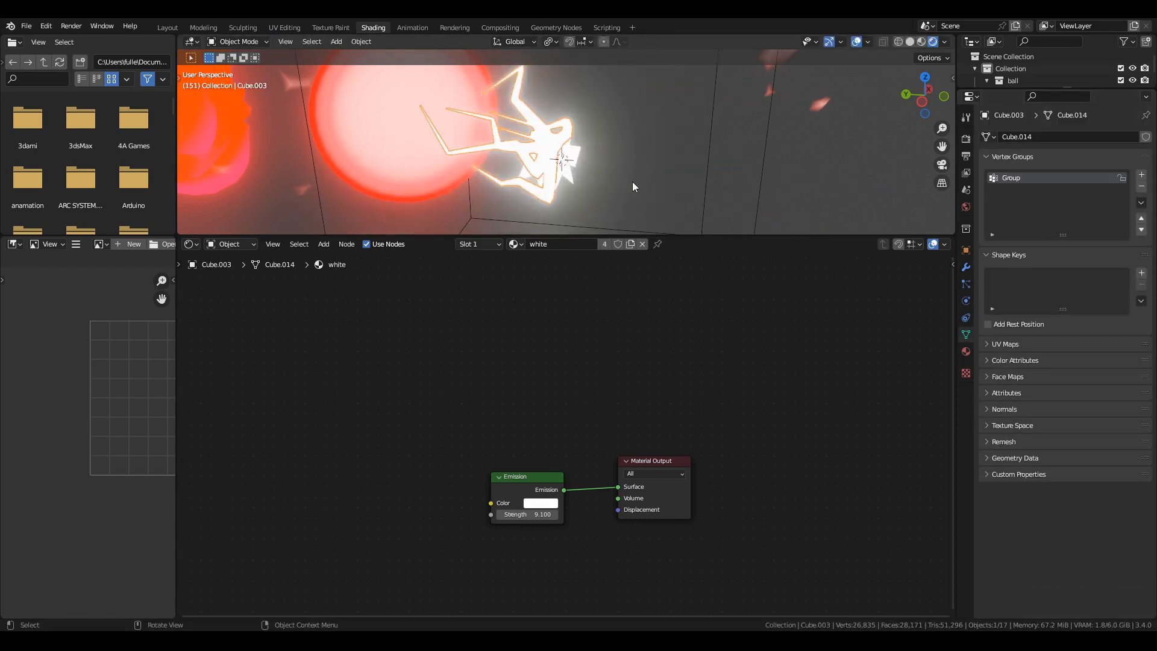
{"action": "middle_click_drag", "start_coordinate": [637, 167], "coordinate": [633, 193]}
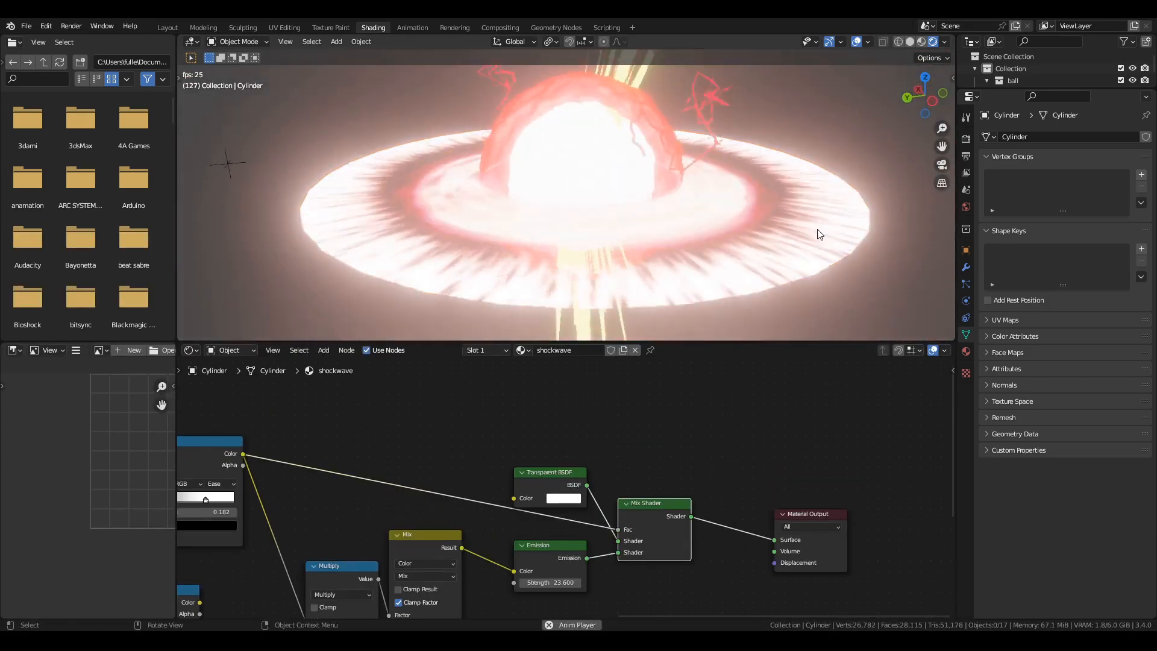
Select Sphere.003 and examine its Geometry Nodes.001 tree from the distributed points to the Float Curve and Set Position nodes.
{"action": "left_click", "coordinate": [697, 161]}
{"action": "left_click", "coordinate": [556, 28]}
{"action": "scroll", "coordinate": [576, 491], "scroll_direction": "down", "scroll_amount": 6}
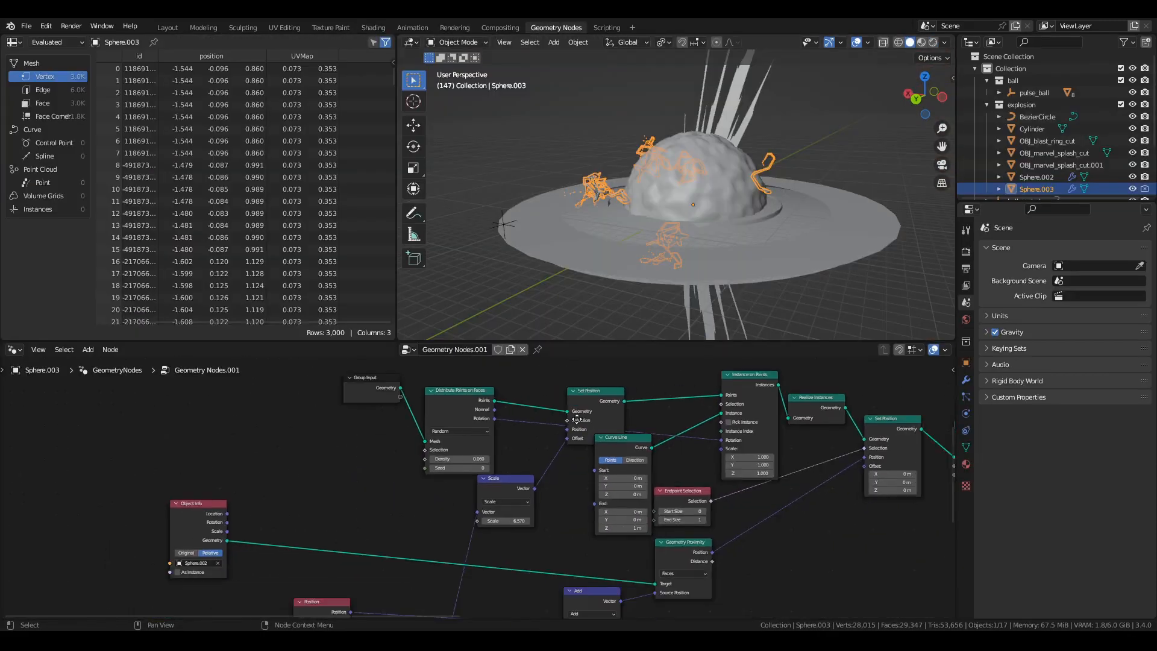
{"action": "middle_click_drag", "start_coordinate": [578, 496], "coordinate": [503, 462]}
{"action": "scroll", "coordinate": [503, 462], "scroll_direction": "up", "scroll_amount": 6}
{"action": "left_click_drag", "start_coordinate": [577, 341], "coordinate": [588, 214]}
{"action": "middle_click_drag", "start_coordinate": [592, 291], "coordinate": [201, 576]}
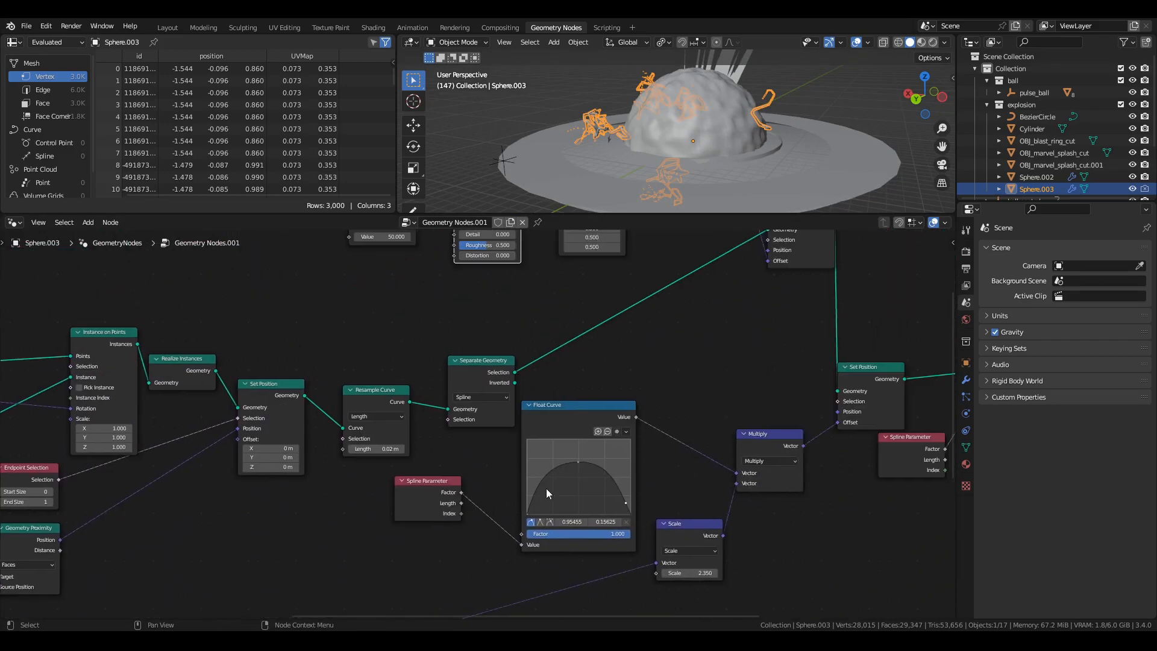
{"action": "middle_click_drag", "start_coordinate": [687, 411], "coordinate": [158, 489]}
Play the explosion in rendered shading, select Sphere.002 and move it away from the shockwave's centre.
{"action": "key", "text": "space"}
{"action": "left_click", "coordinate": [747, 142]}
{"action": "key", "text": "g"}
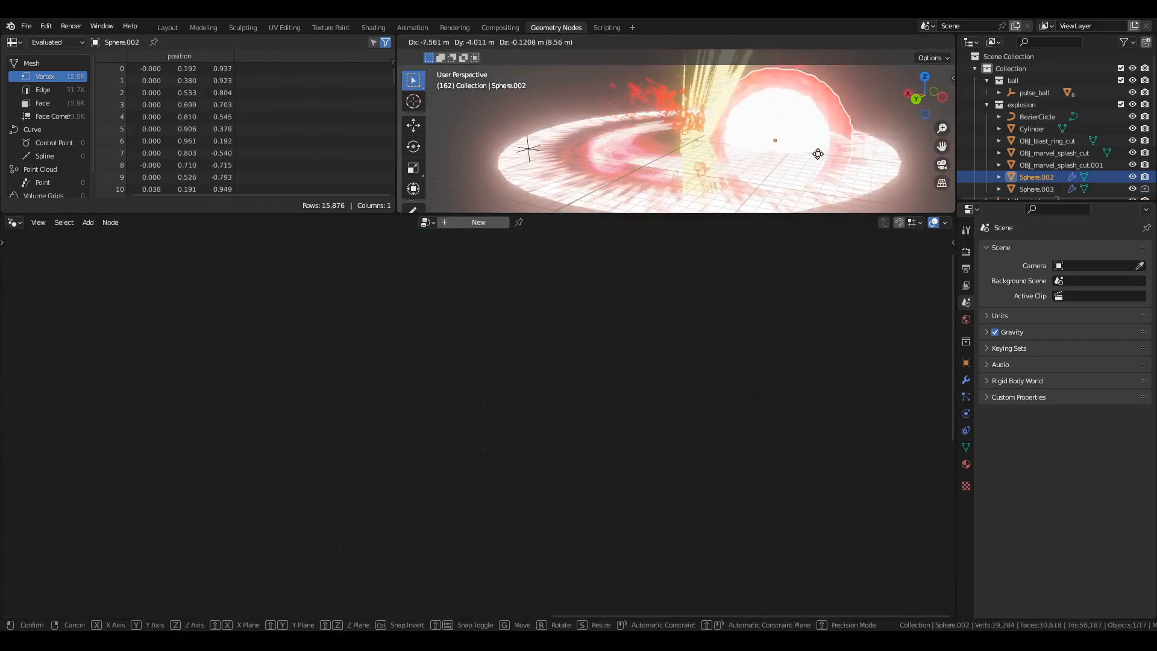